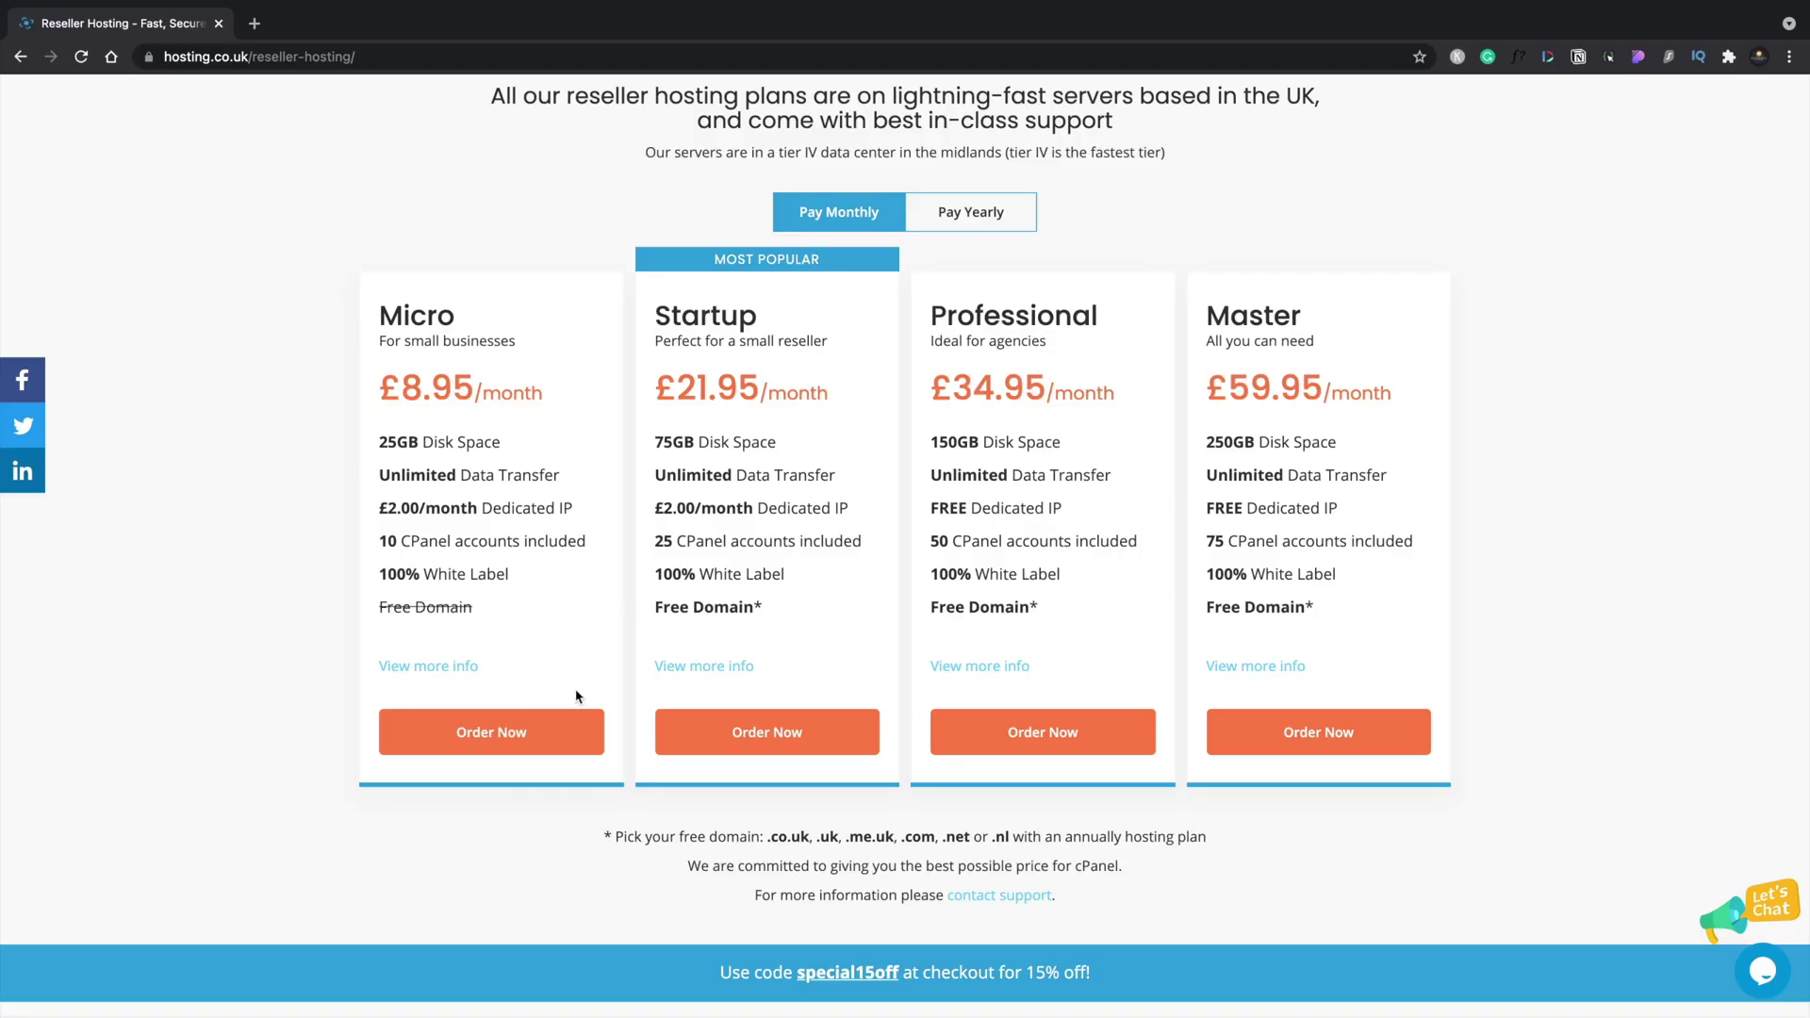
Order the Micro reseller plan and check that wptuts-reseller.com is available to register.
{"action": "left_click", "coordinate": [524, 734]}
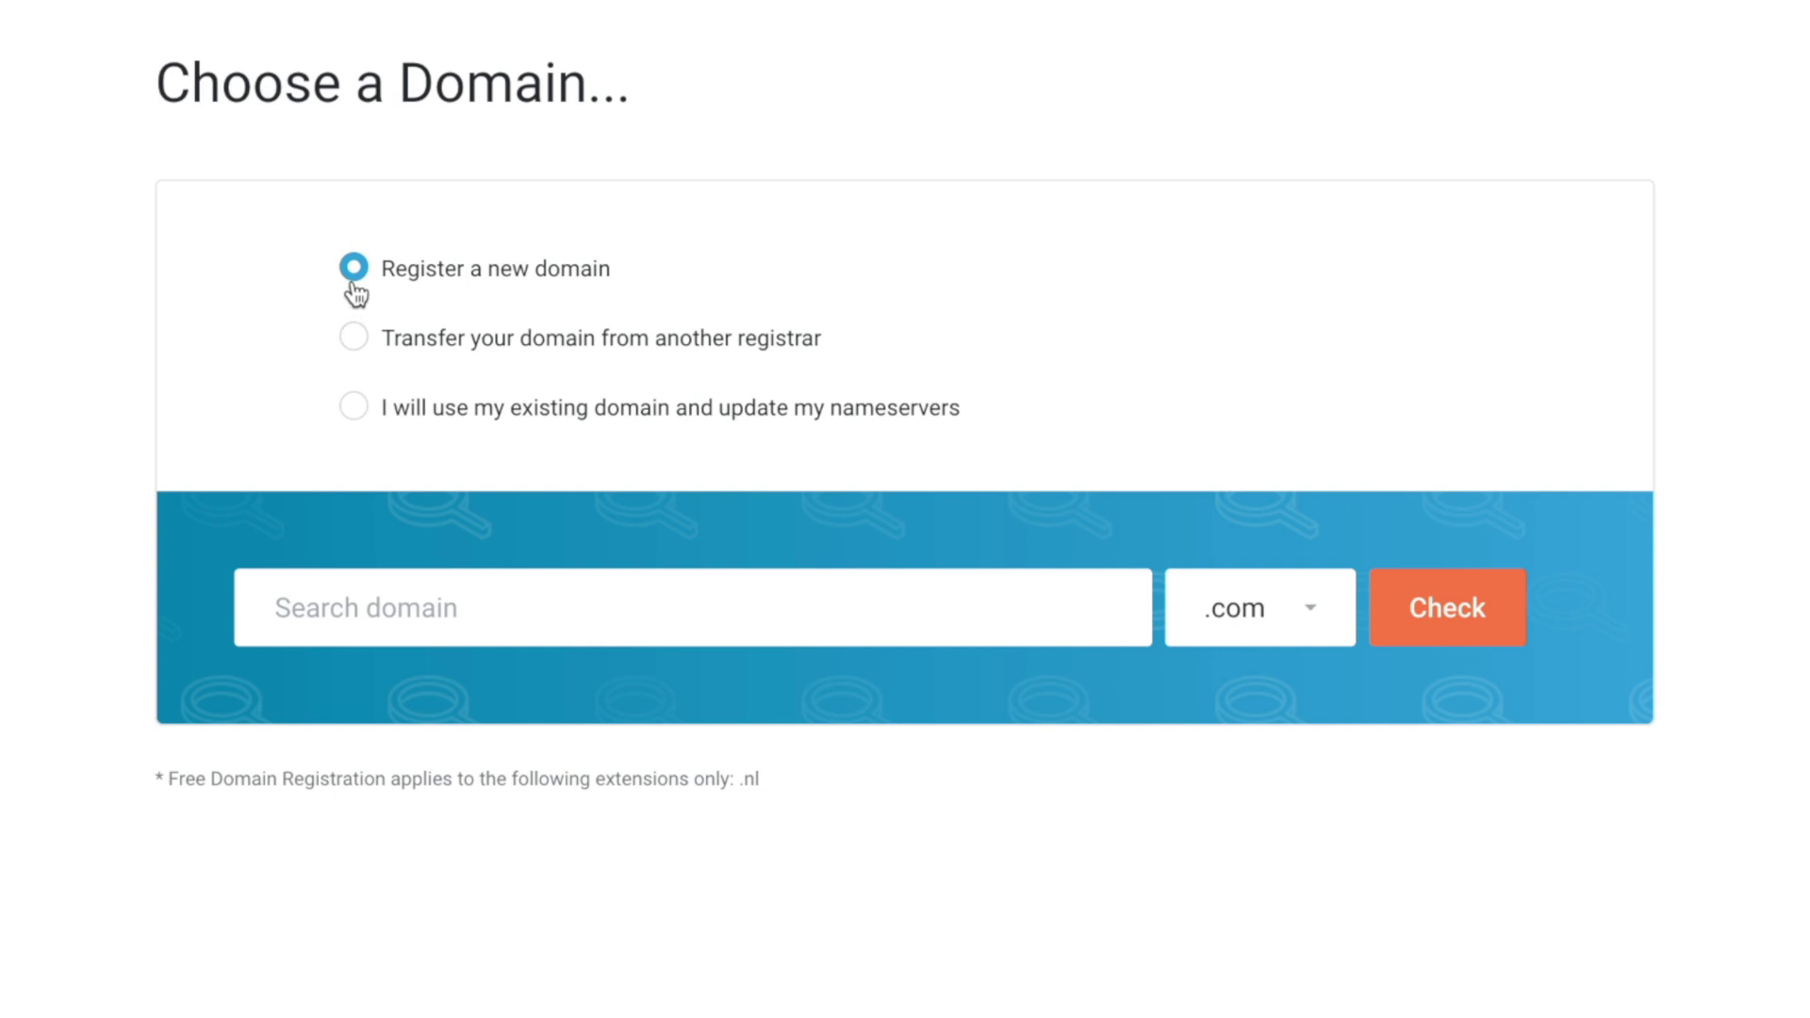
{"action": "left_click", "coordinate": [286, 624]}
{"action": "type", "text": "wptuts-reseller.com"}
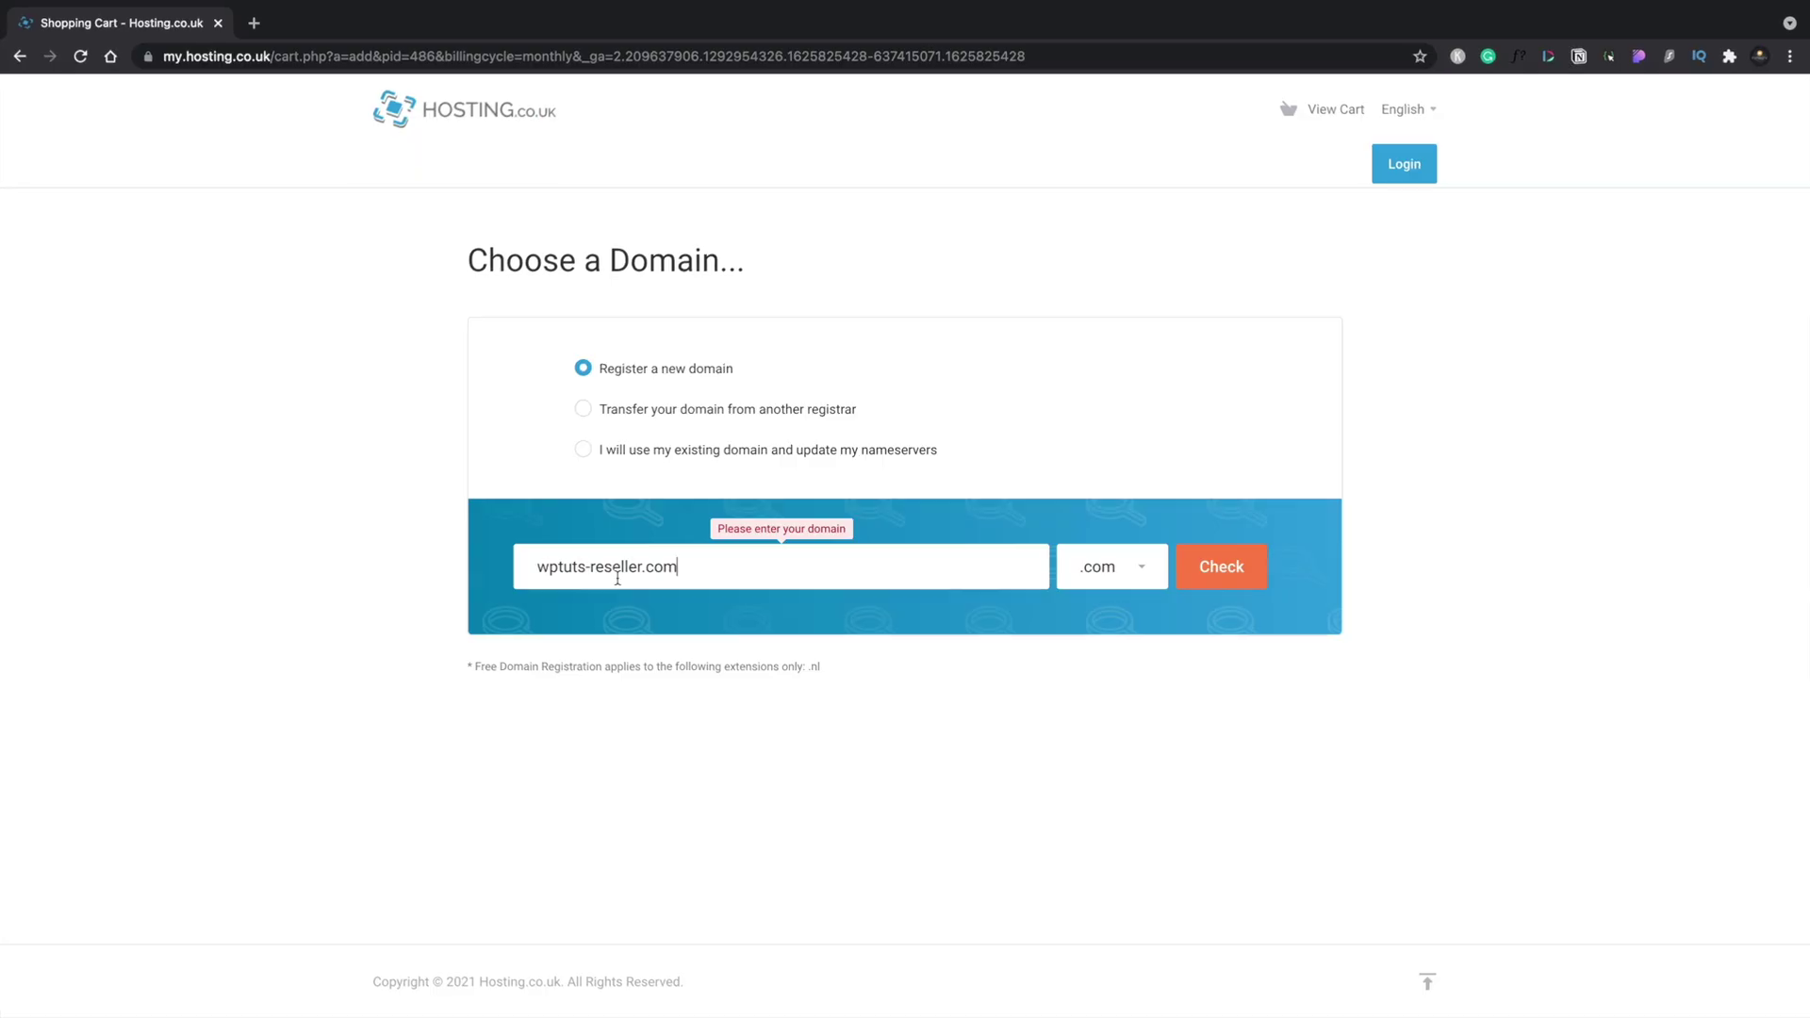
{"action": "key", "text": "BackSpace"}
{"action": "key", "text": "BackSpace"}
{"action": "key", "text": "BackSpace"}
{"action": "key", "text": "BackSpace"}
{"action": "left_click", "coordinate": [1337, 608]}
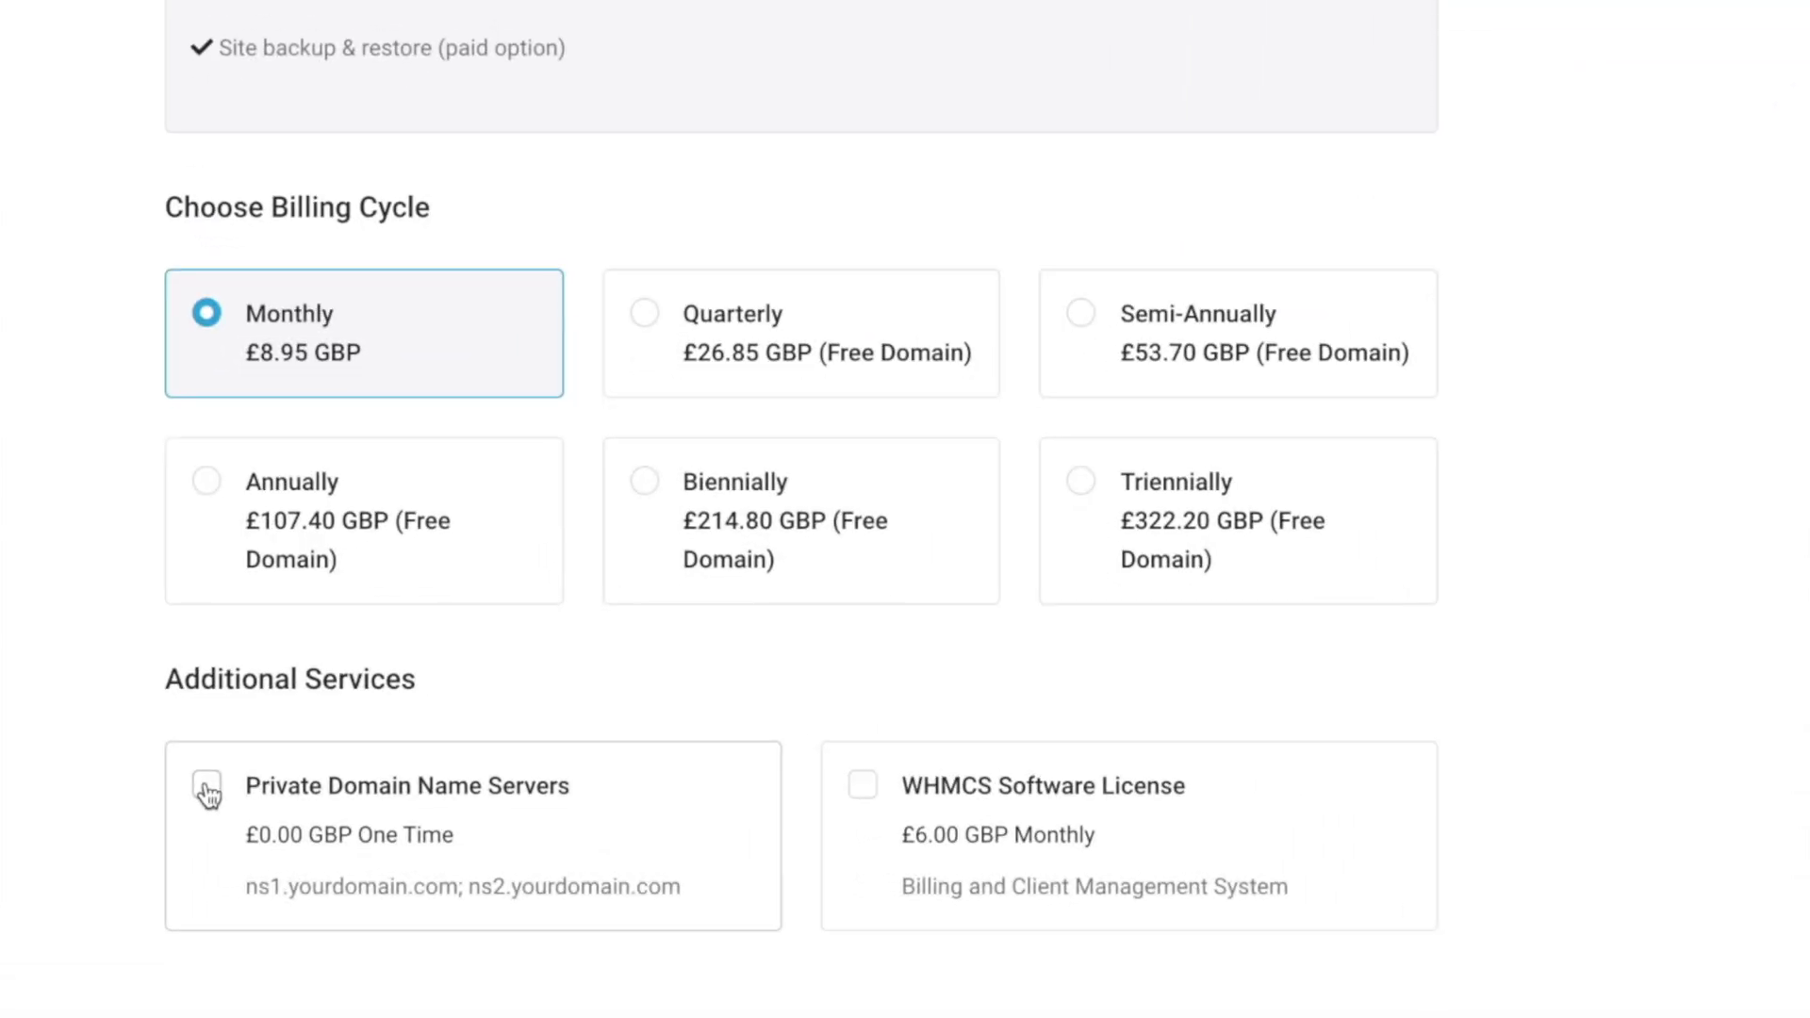
Keep monthly billing and add the free Private Domain Name Servers service.
{"action": "left_click", "coordinate": [210, 788]}
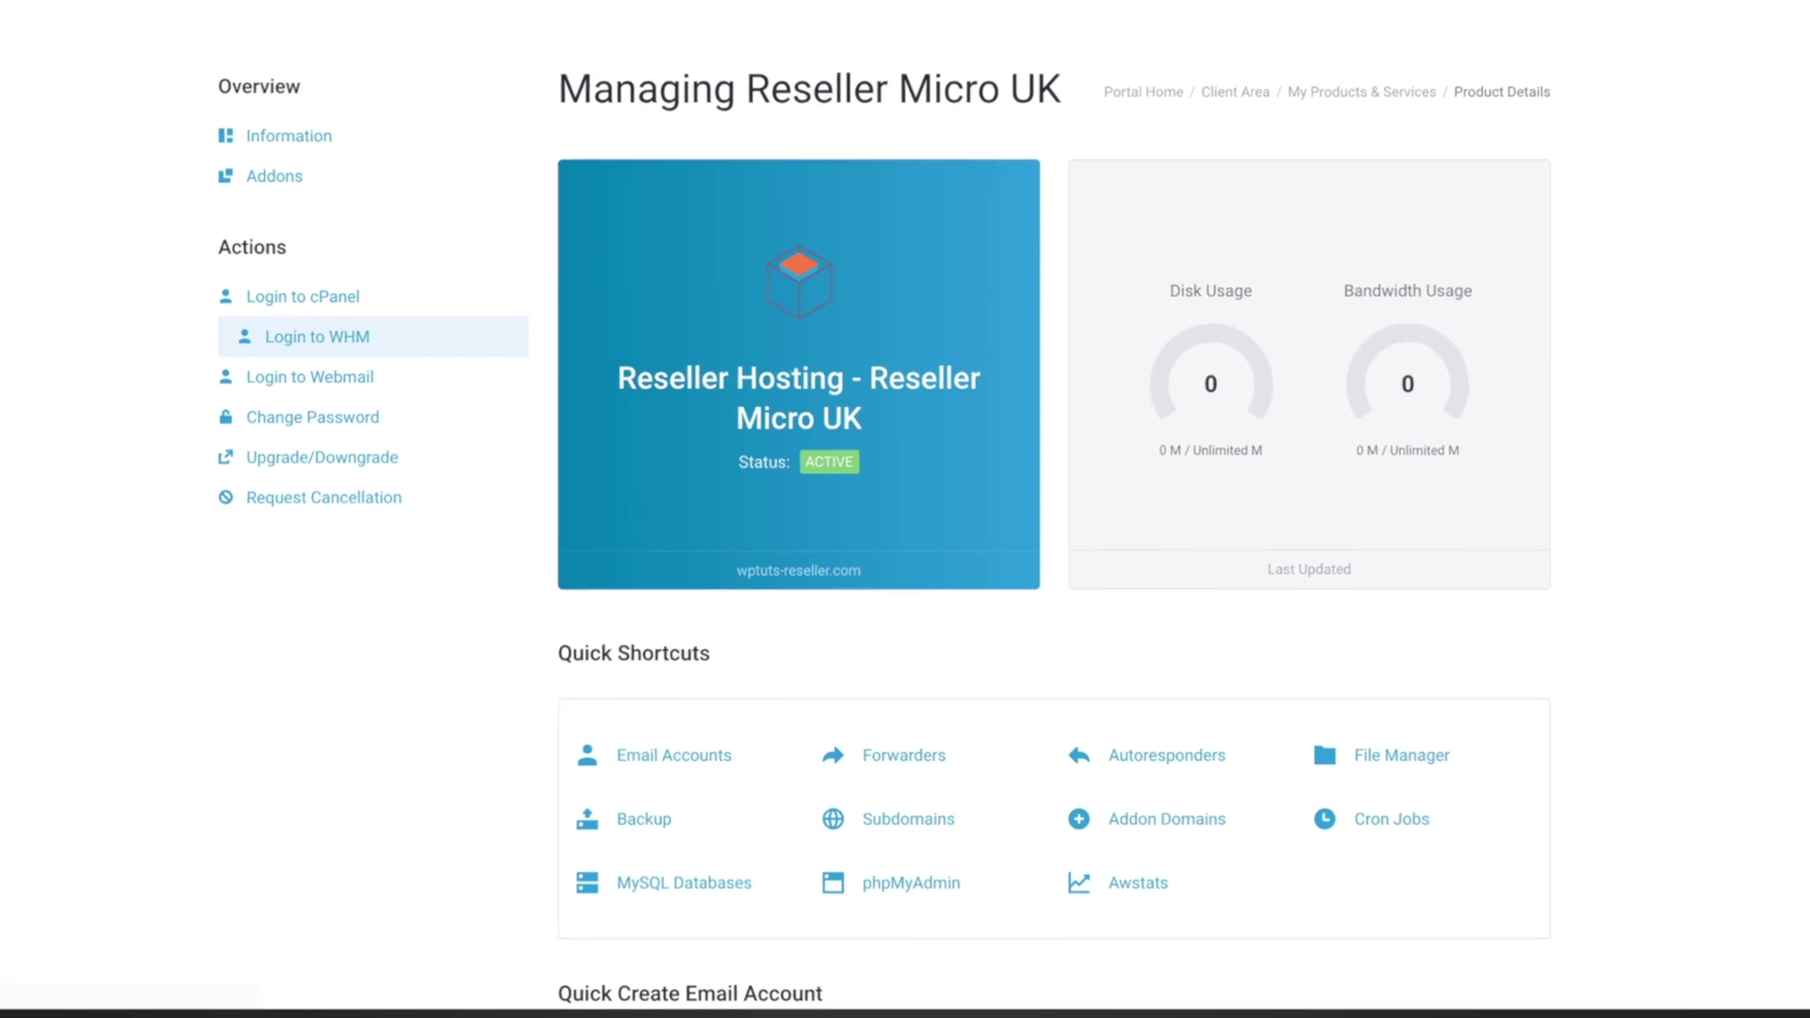
Sign in to WHM from the Reseller Micro UK product details page.
{"action": "left_click", "coordinate": [281, 341]}
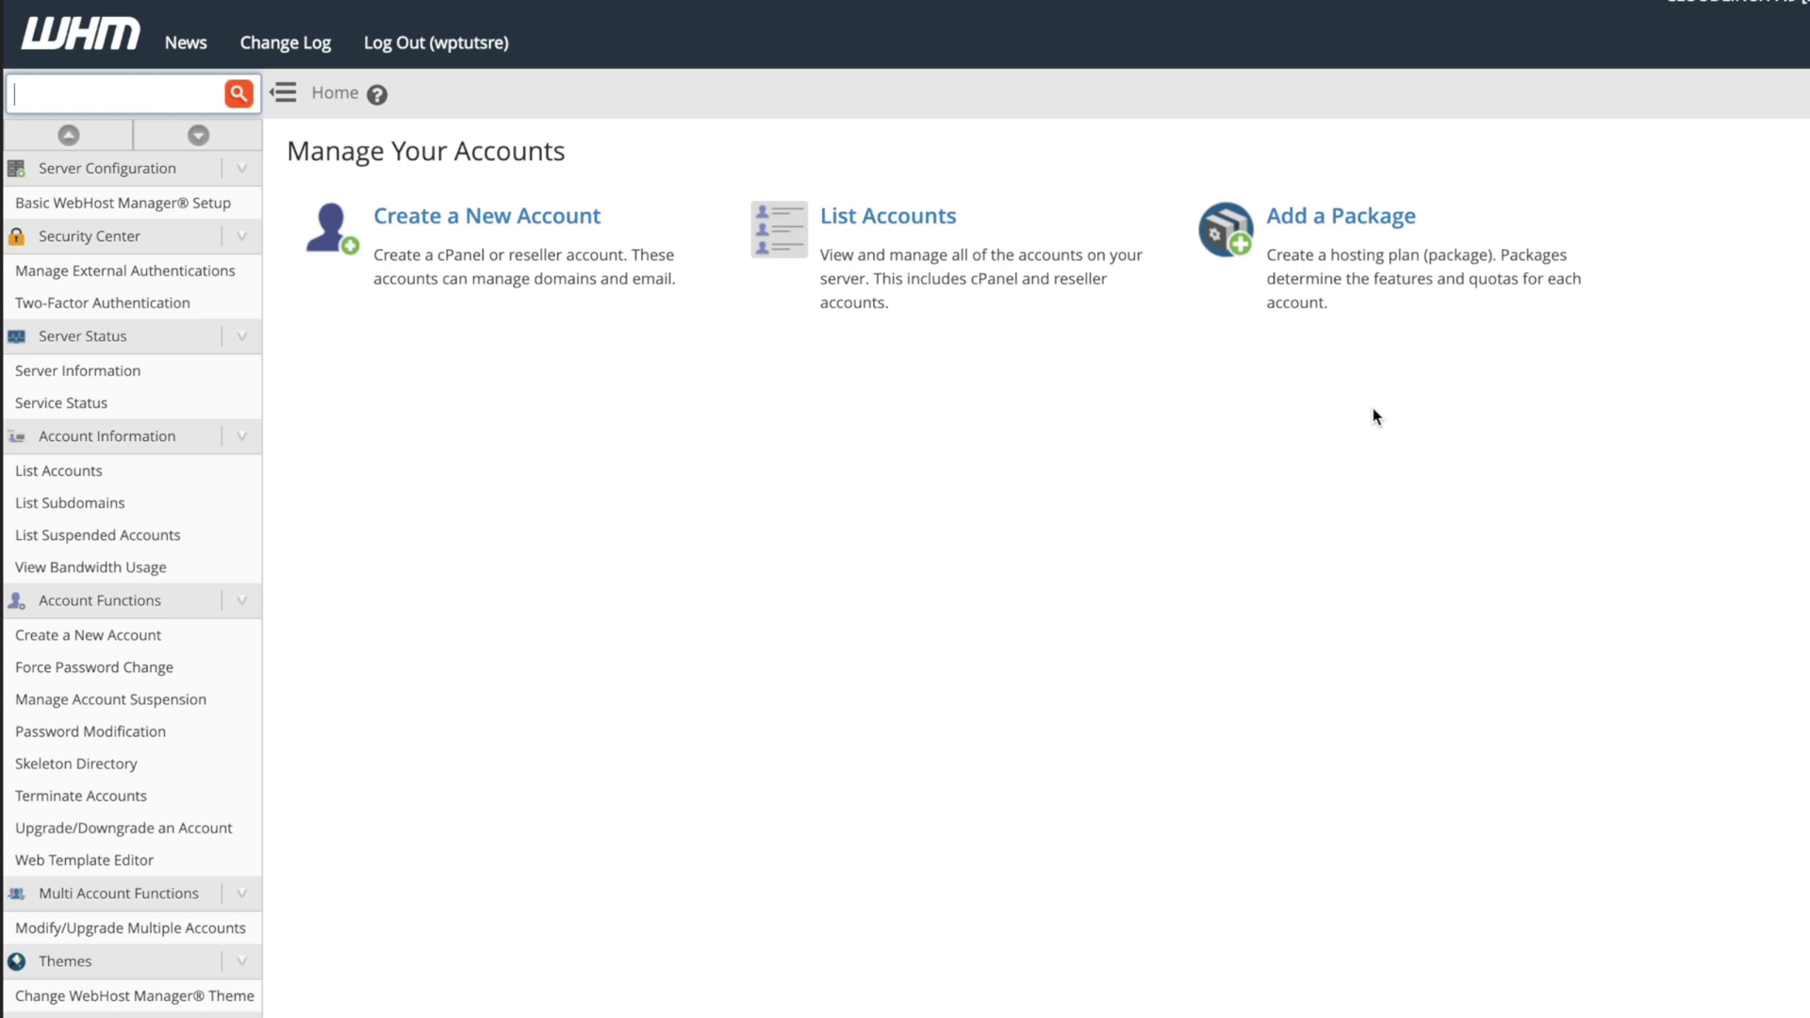
Start a new hosting package in WHM's Add a Package form.
{"action": "left_click", "coordinate": [1337, 231]}
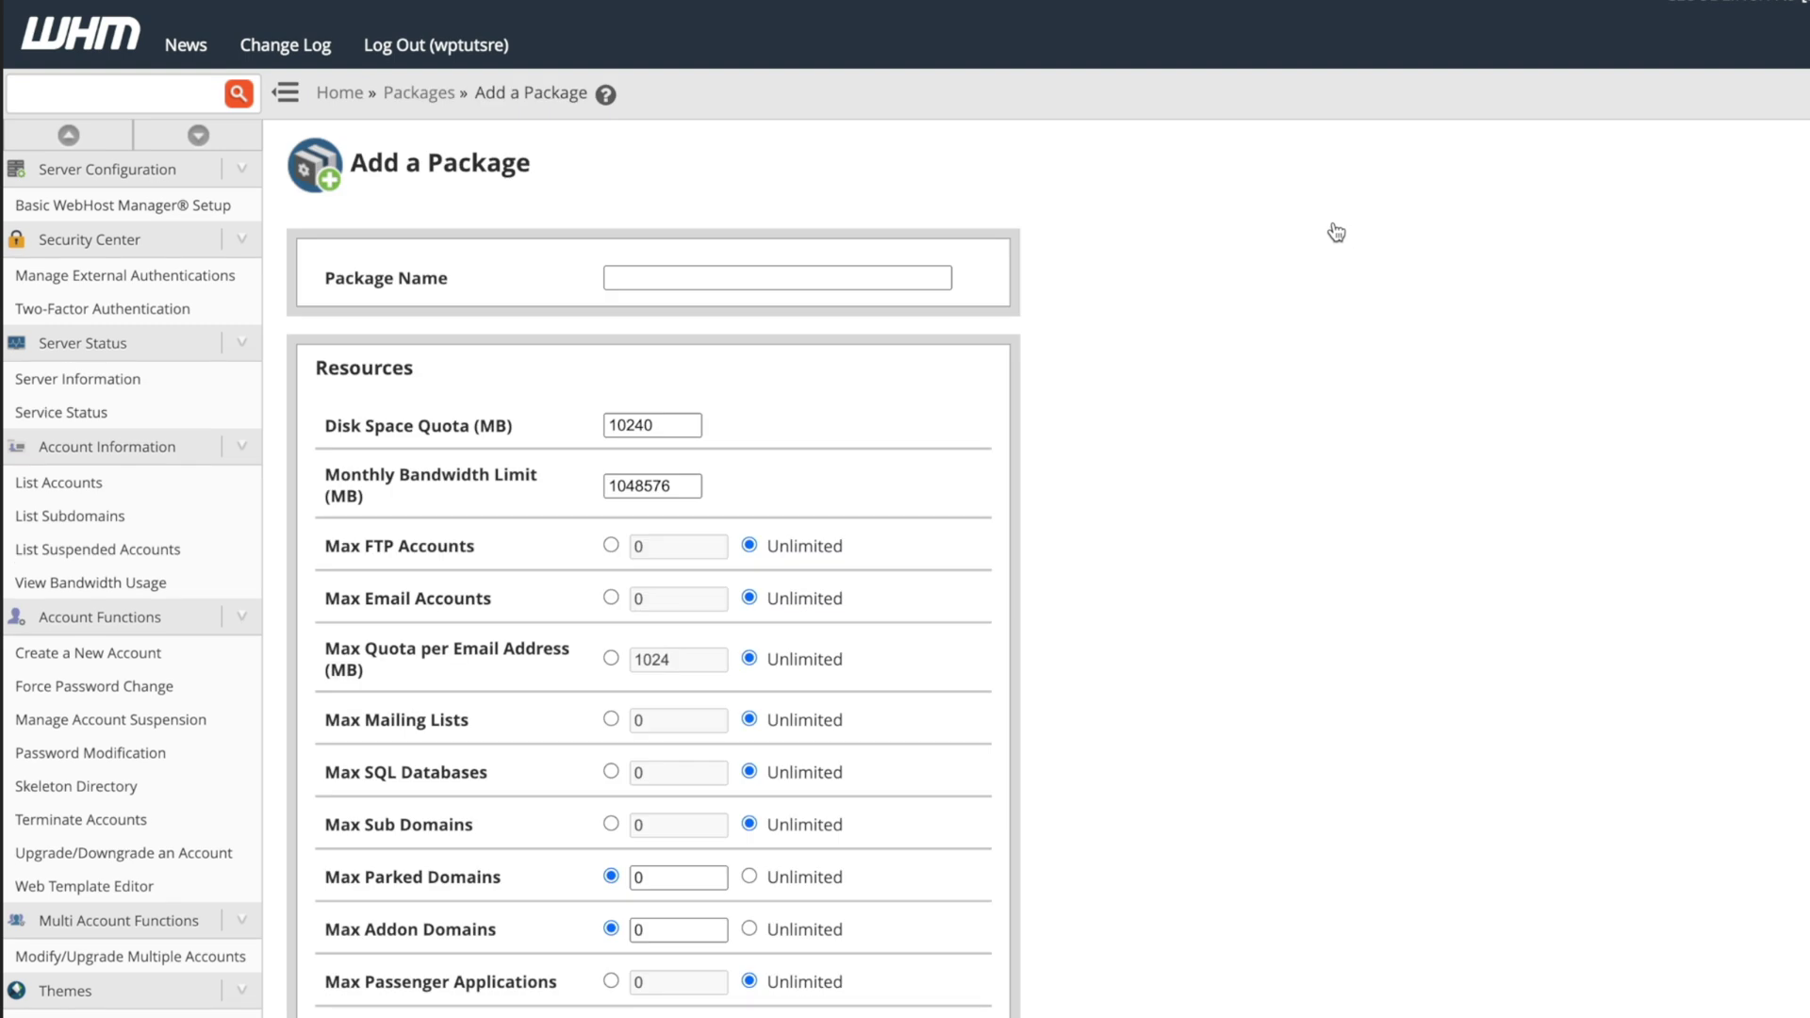
Name the package 'Hosting Micro' with a 1024 MB disk quota and 9999 MB bandwidth.
{"action": "left_click", "coordinate": [751, 273]}
{"action": "type", "text": "Hosting Micro"}
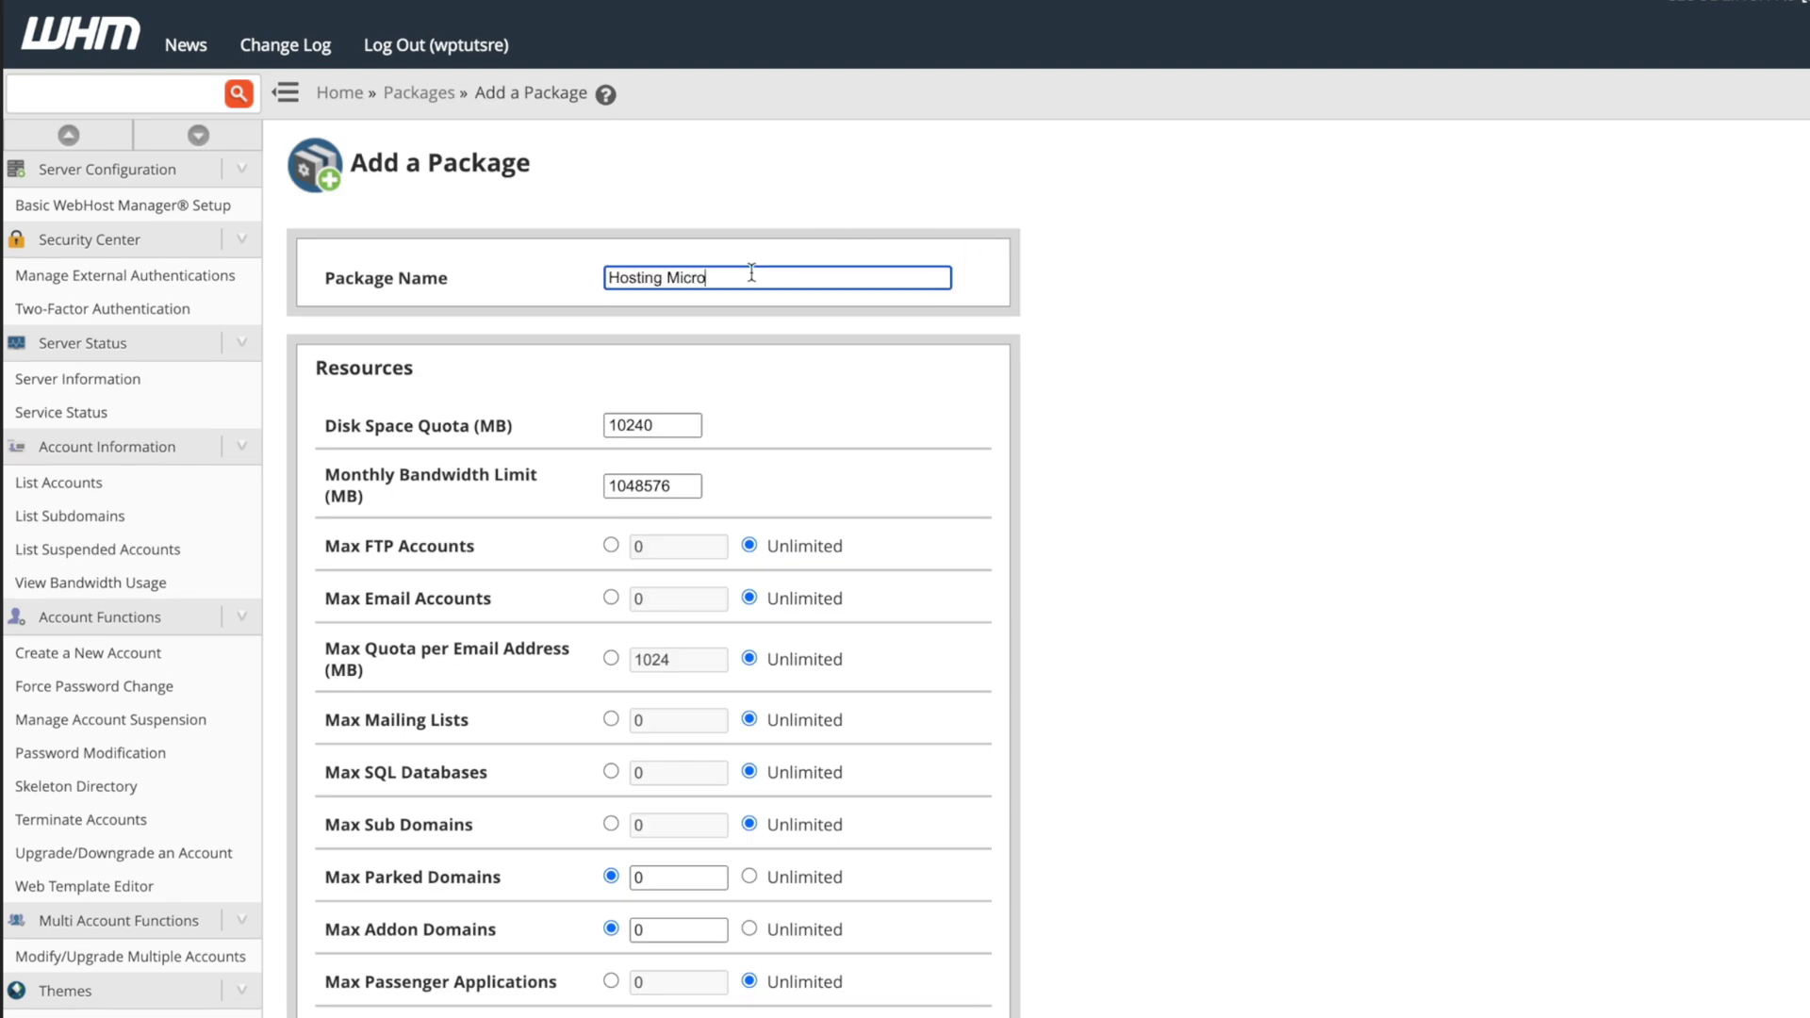
{"action": "left_click", "coordinate": [678, 420]}
{"action": "key", "text": "BackSpace"}
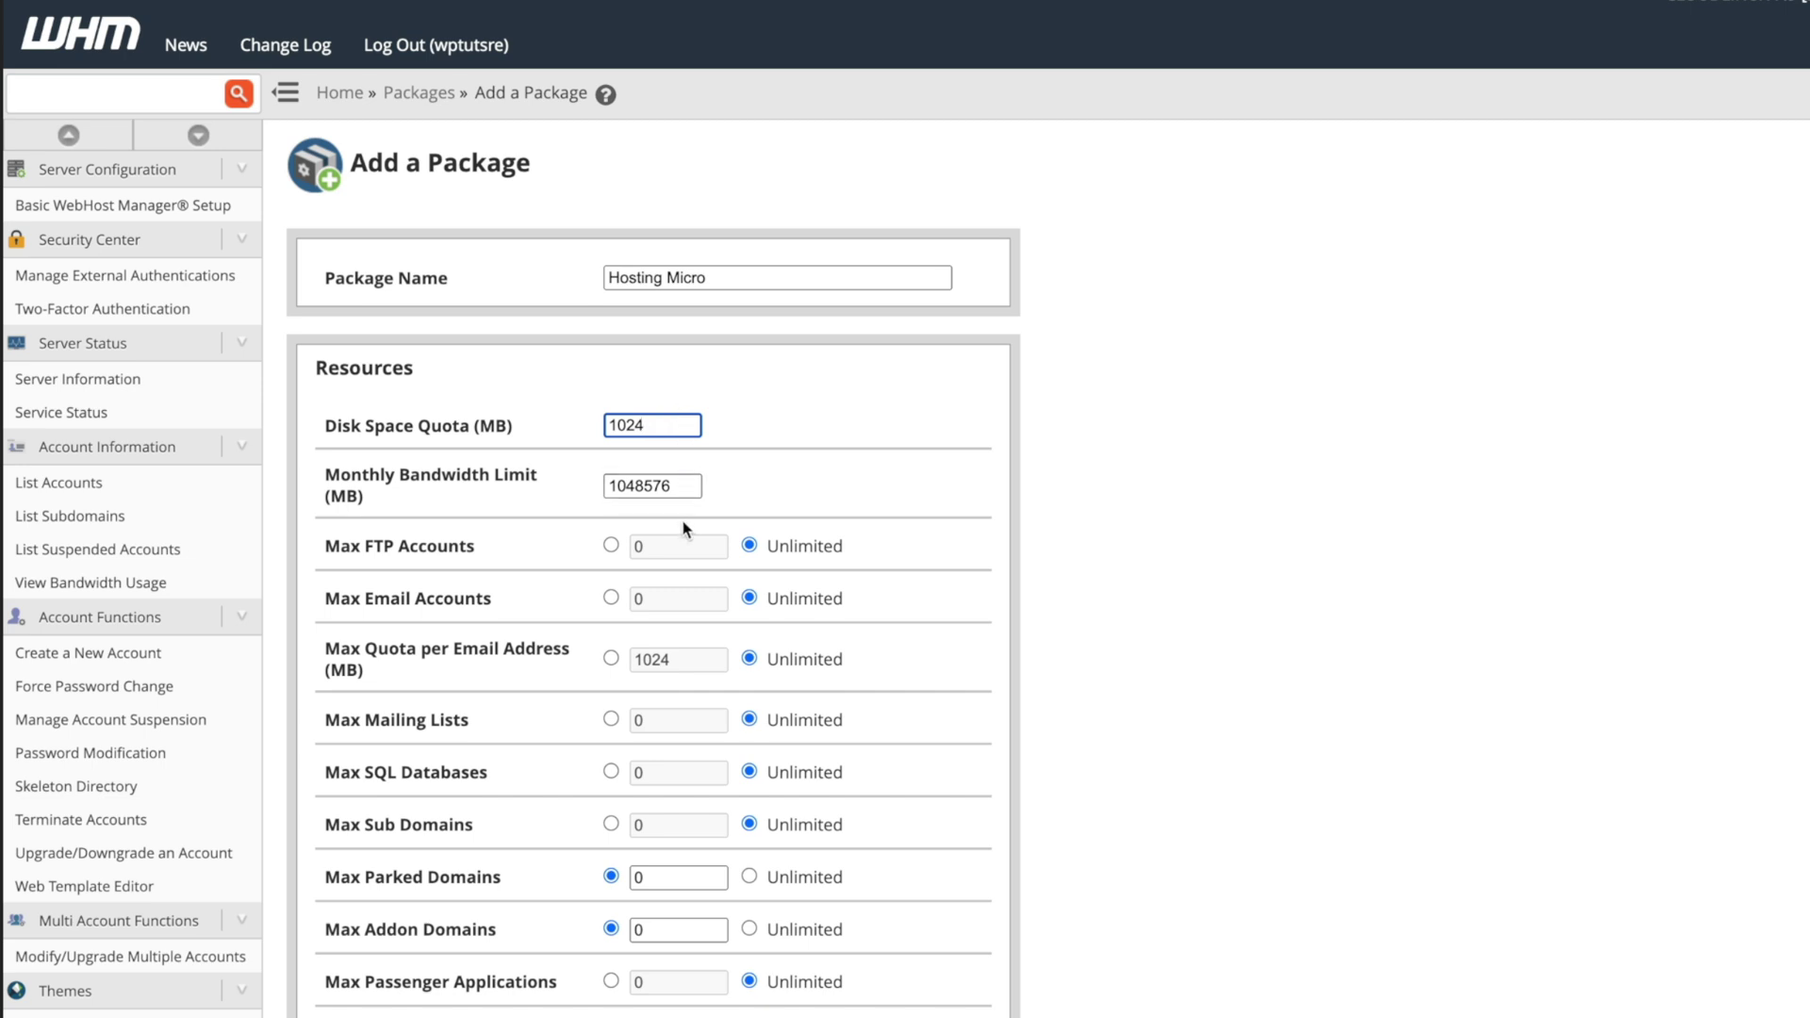
{"action": "left_click", "coordinate": [676, 487]}
{"action": "left_click_drag", "start_coordinate": [676, 487], "coordinate": [568, 492]}
{"action": "type", "text": "9999"}
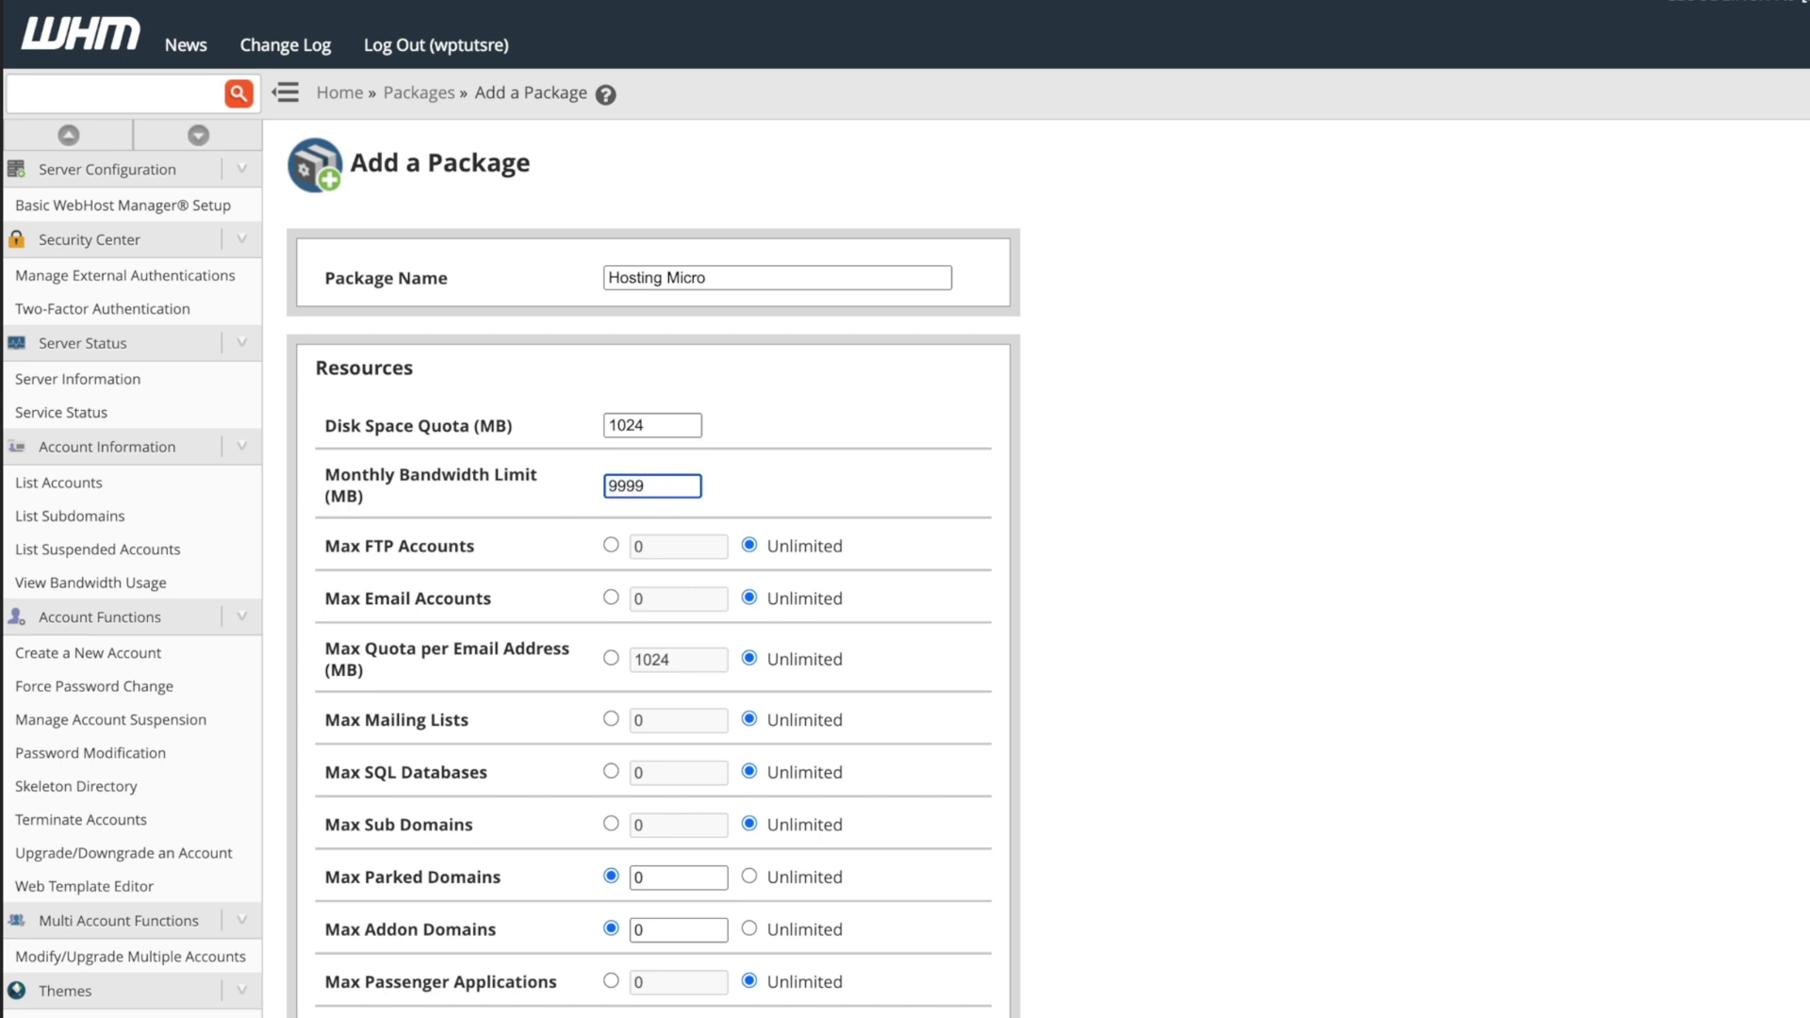
Limit the package to 10 email accounts, 5 SQL databases and 2 addon domains.
{"action": "left_click", "coordinate": [638, 600]}
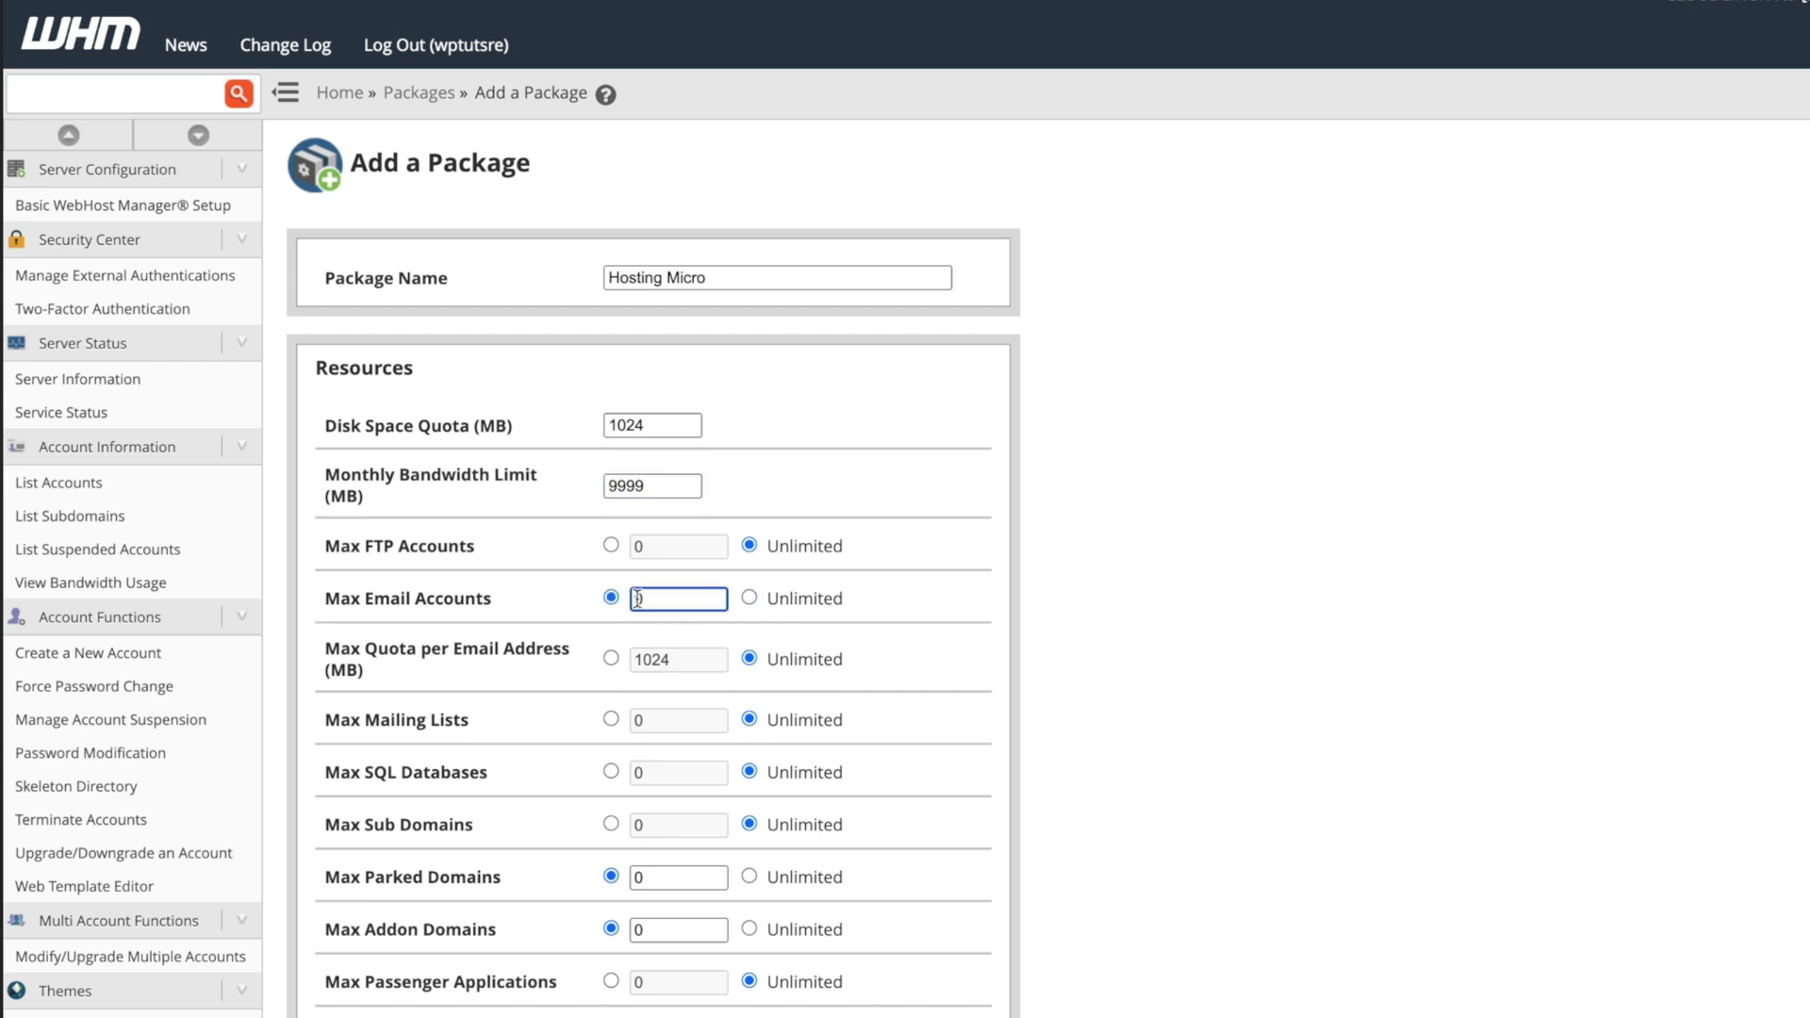
{"action": "type", "text": "1"}
{"action": "scroll", "coordinate": [732, 657], "scroll_direction": "down", "scroll_amount": 1}
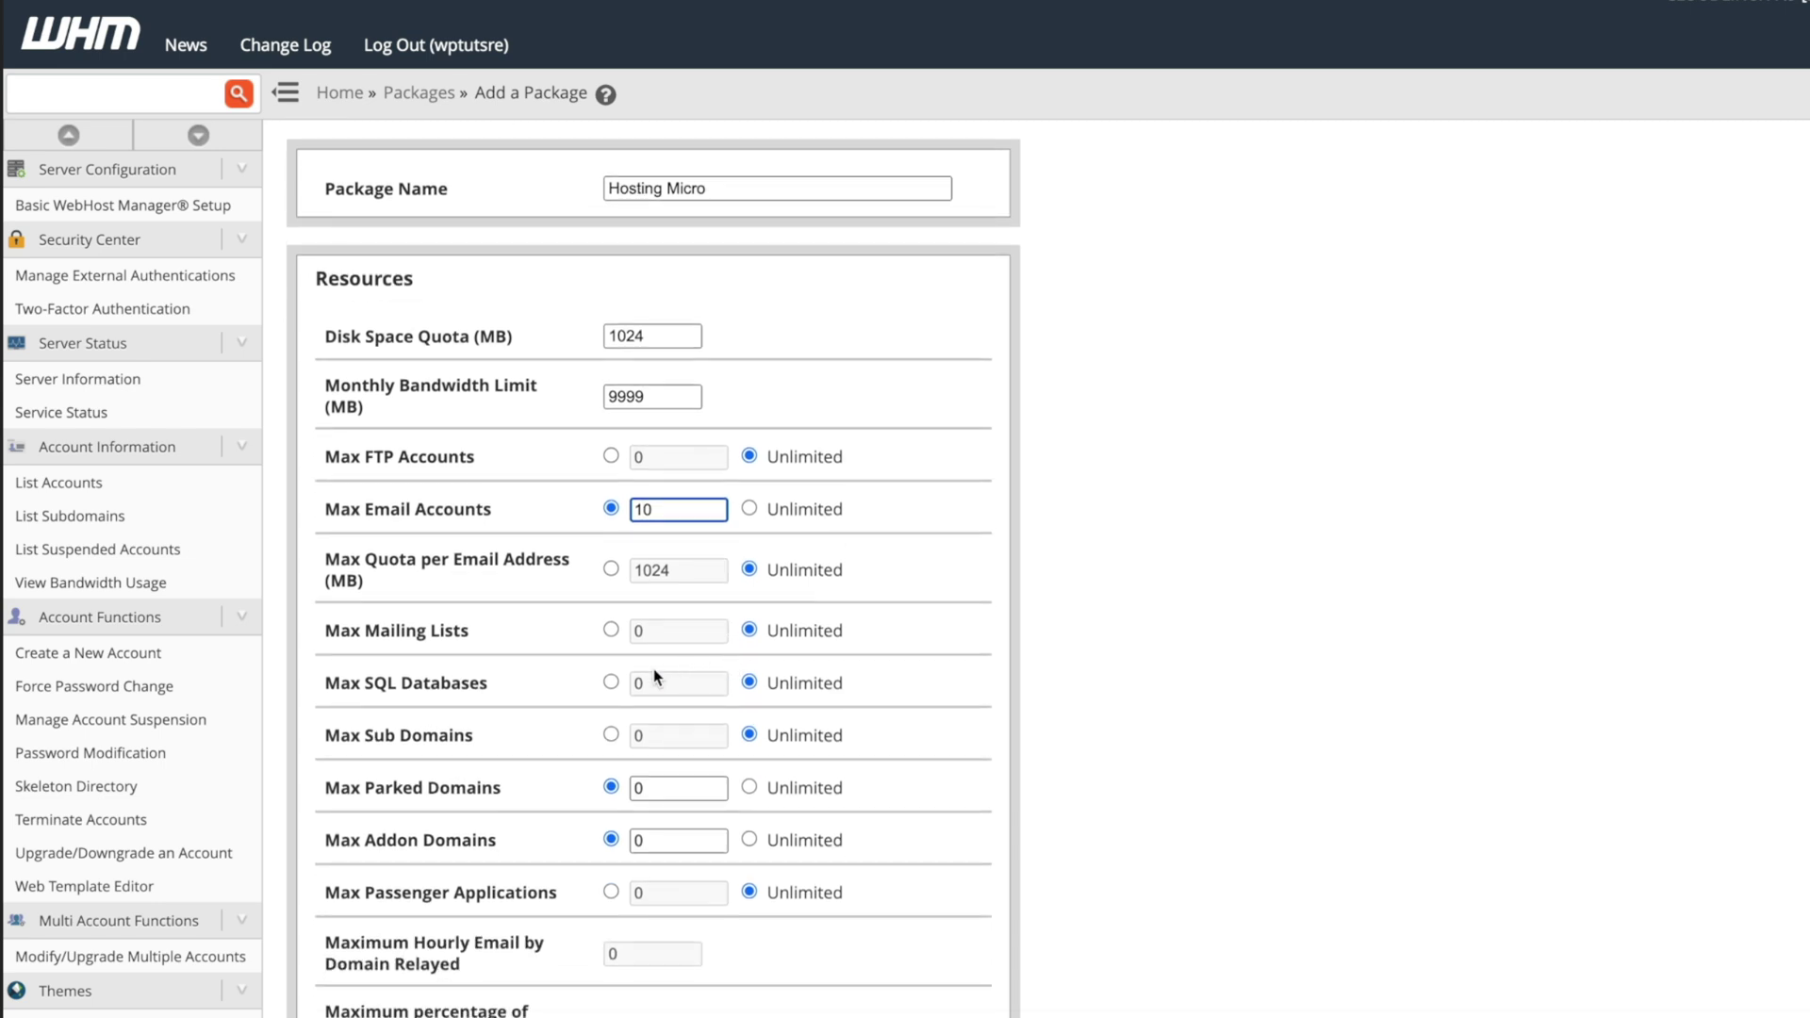
{"action": "left_click", "coordinate": [647, 682]}
{"action": "key", "text": "BackSpace"}
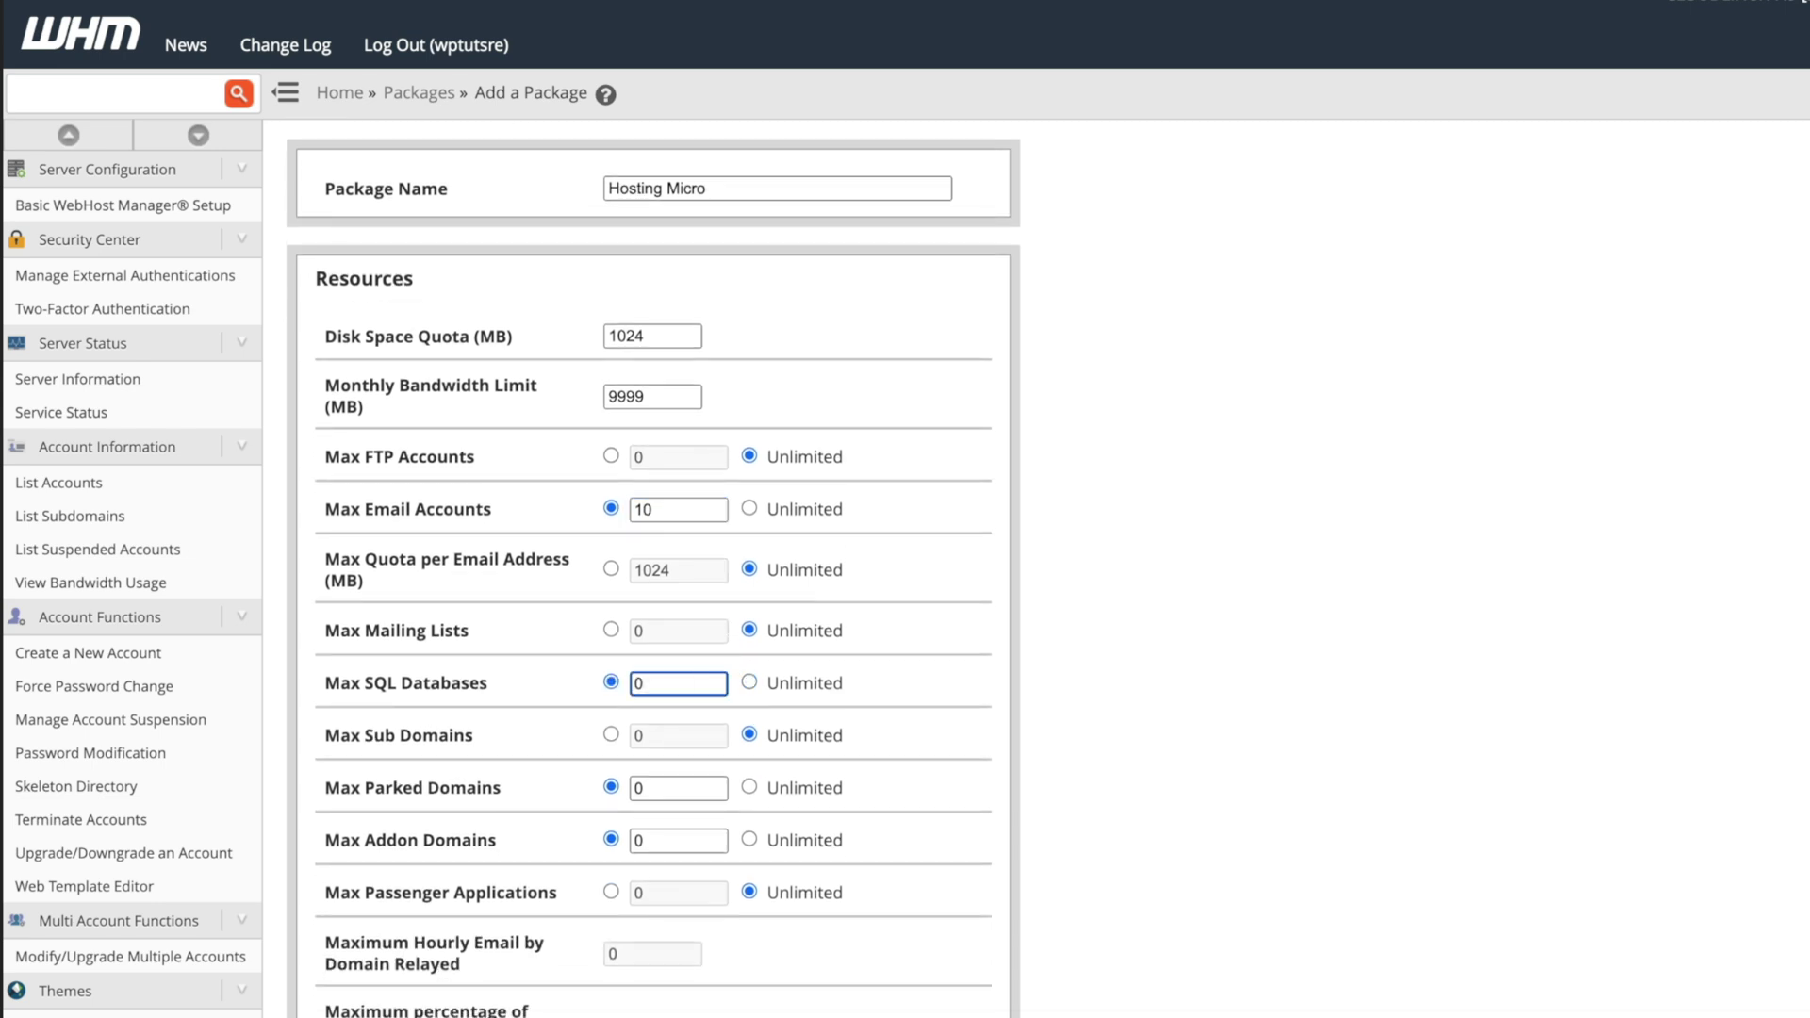
{"action": "type", "text": "5"}
{"action": "scroll", "coordinate": [752, 832], "scroll_direction": "down", "scroll_amount": 1}
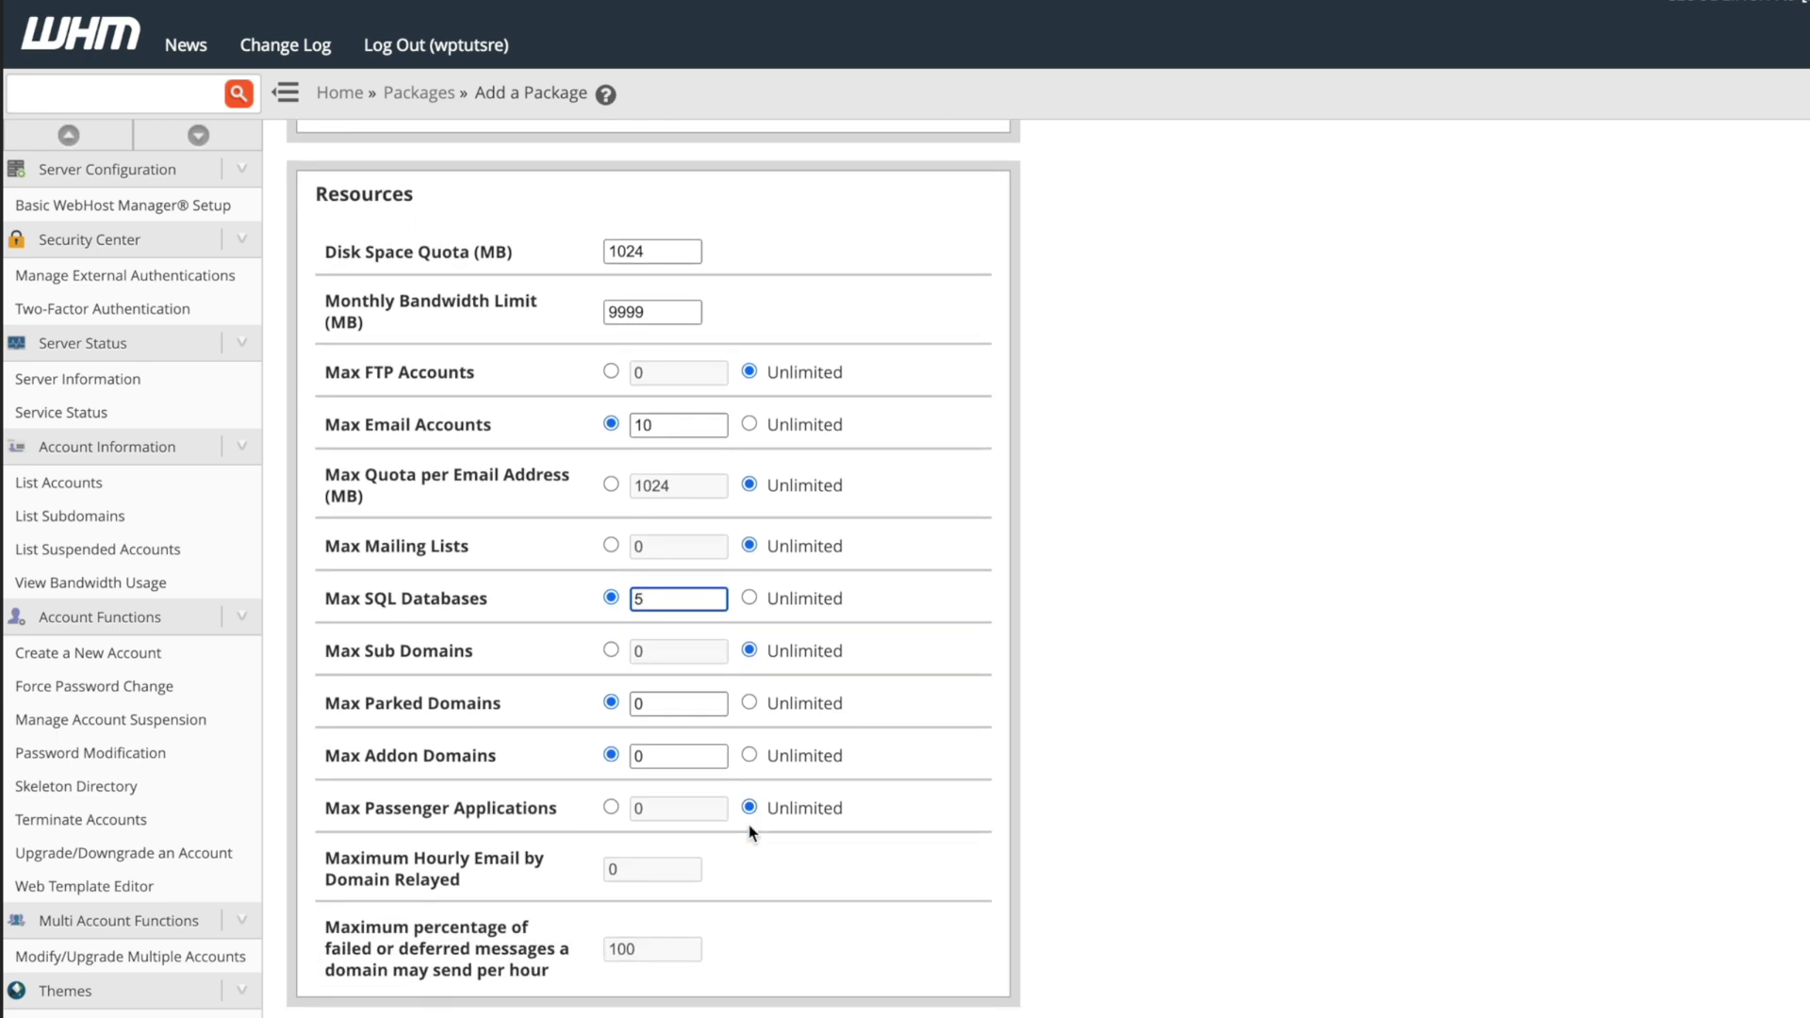
{"action": "scroll", "coordinate": [751, 823], "scroll_direction": "down", "scroll_amount": 1}
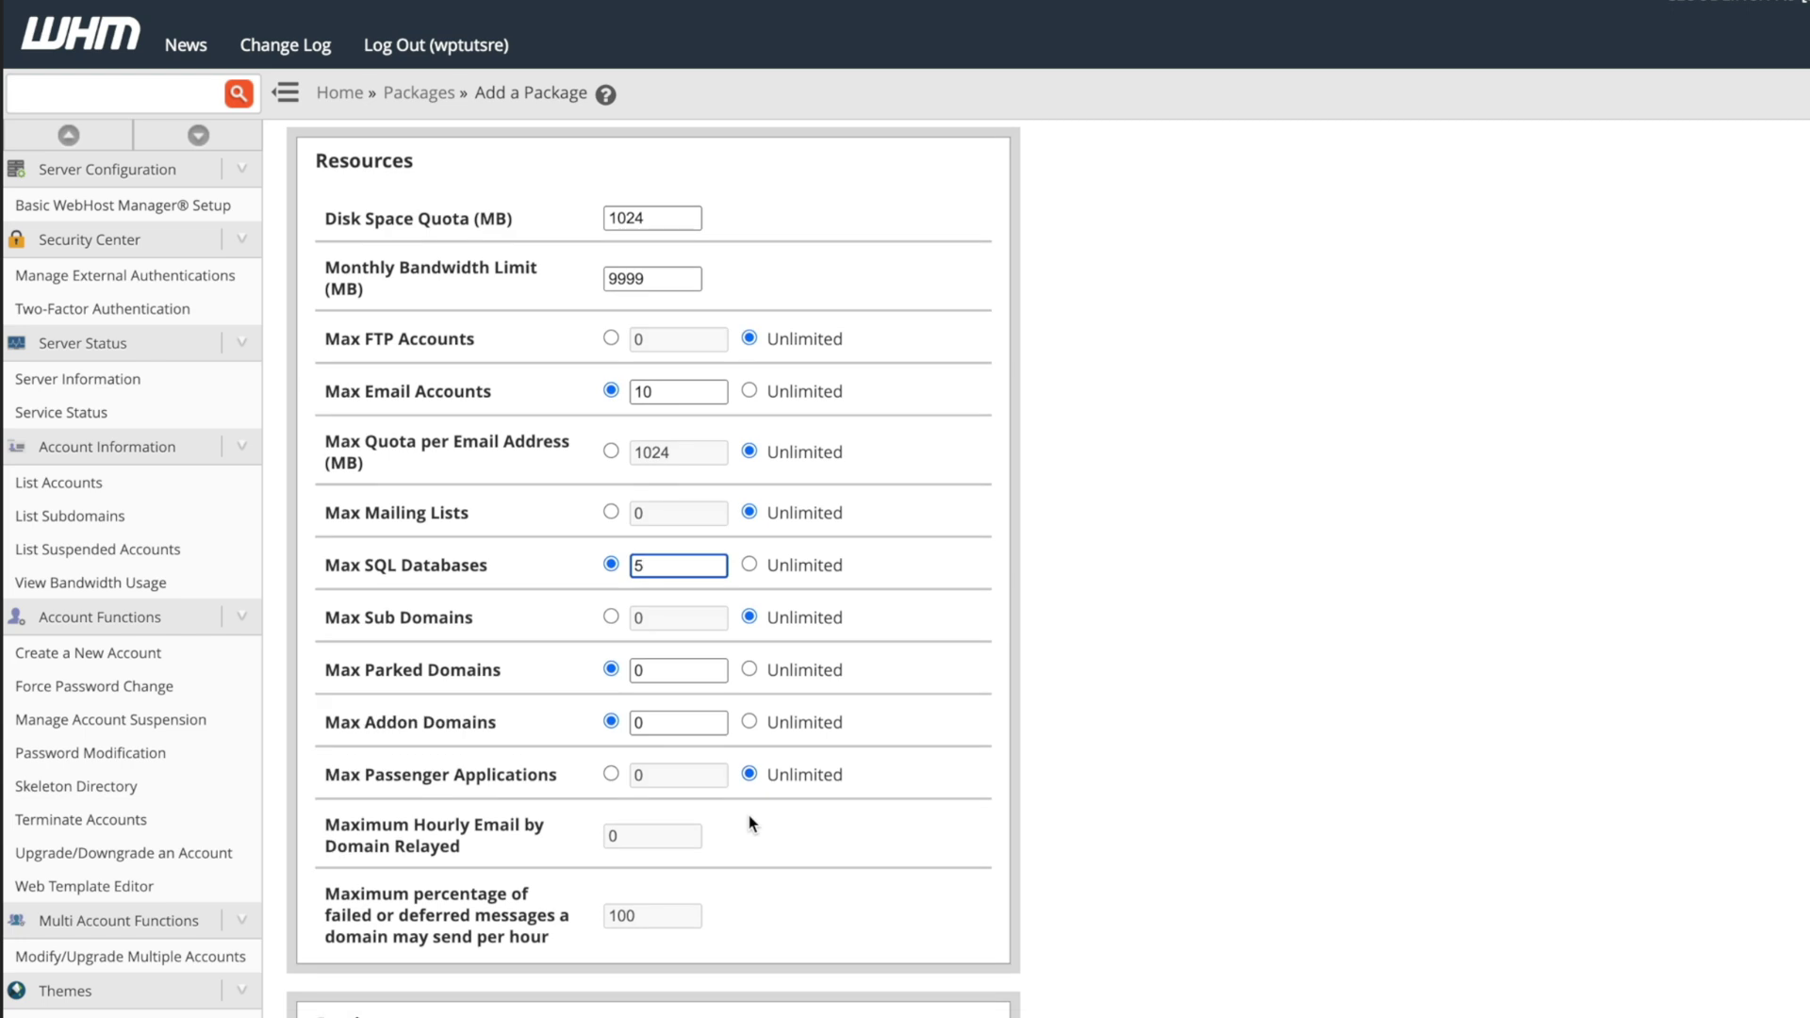
{"action": "scroll", "coordinate": [751, 823], "scroll_direction": "down", "scroll_amount": 1}
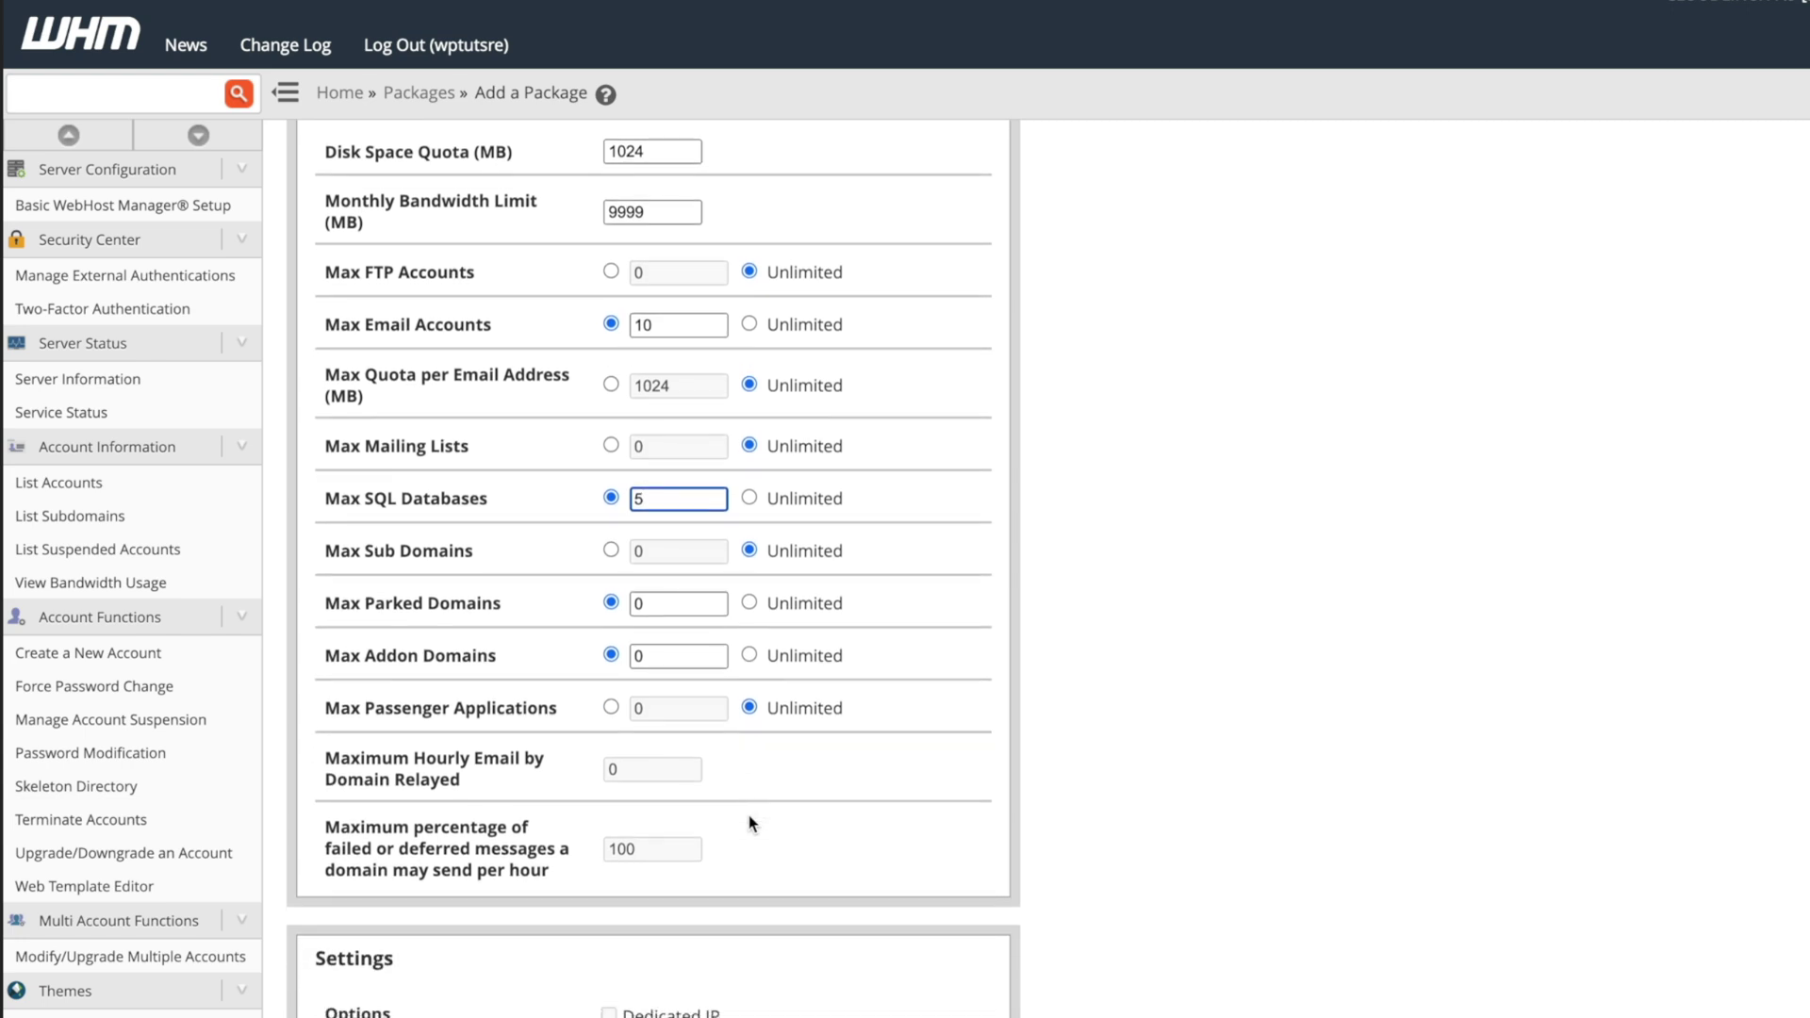
{"action": "scroll", "coordinate": [751, 823], "scroll_direction": "down", "scroll_amount": 1}
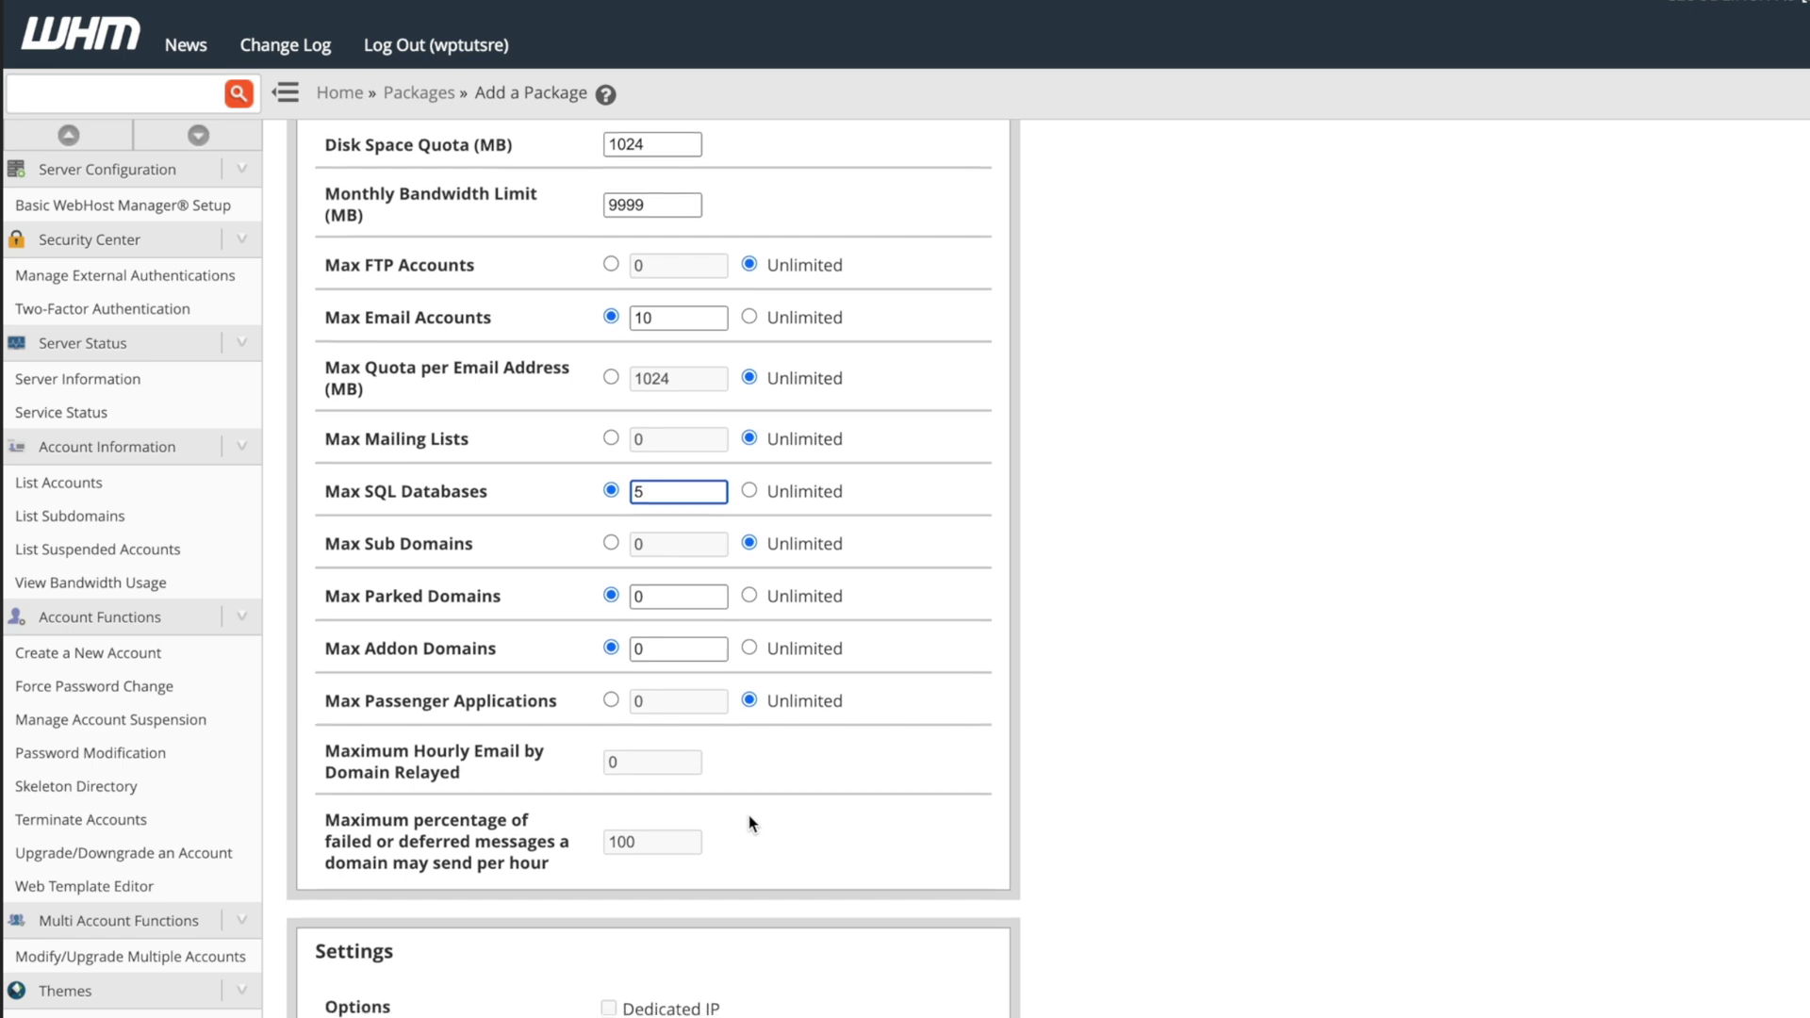
{"action": "left_click", "coordinate": [655, 631]}
{"action": "key", "text": "BackSpace"}
{"action": "type", "text": "2"}
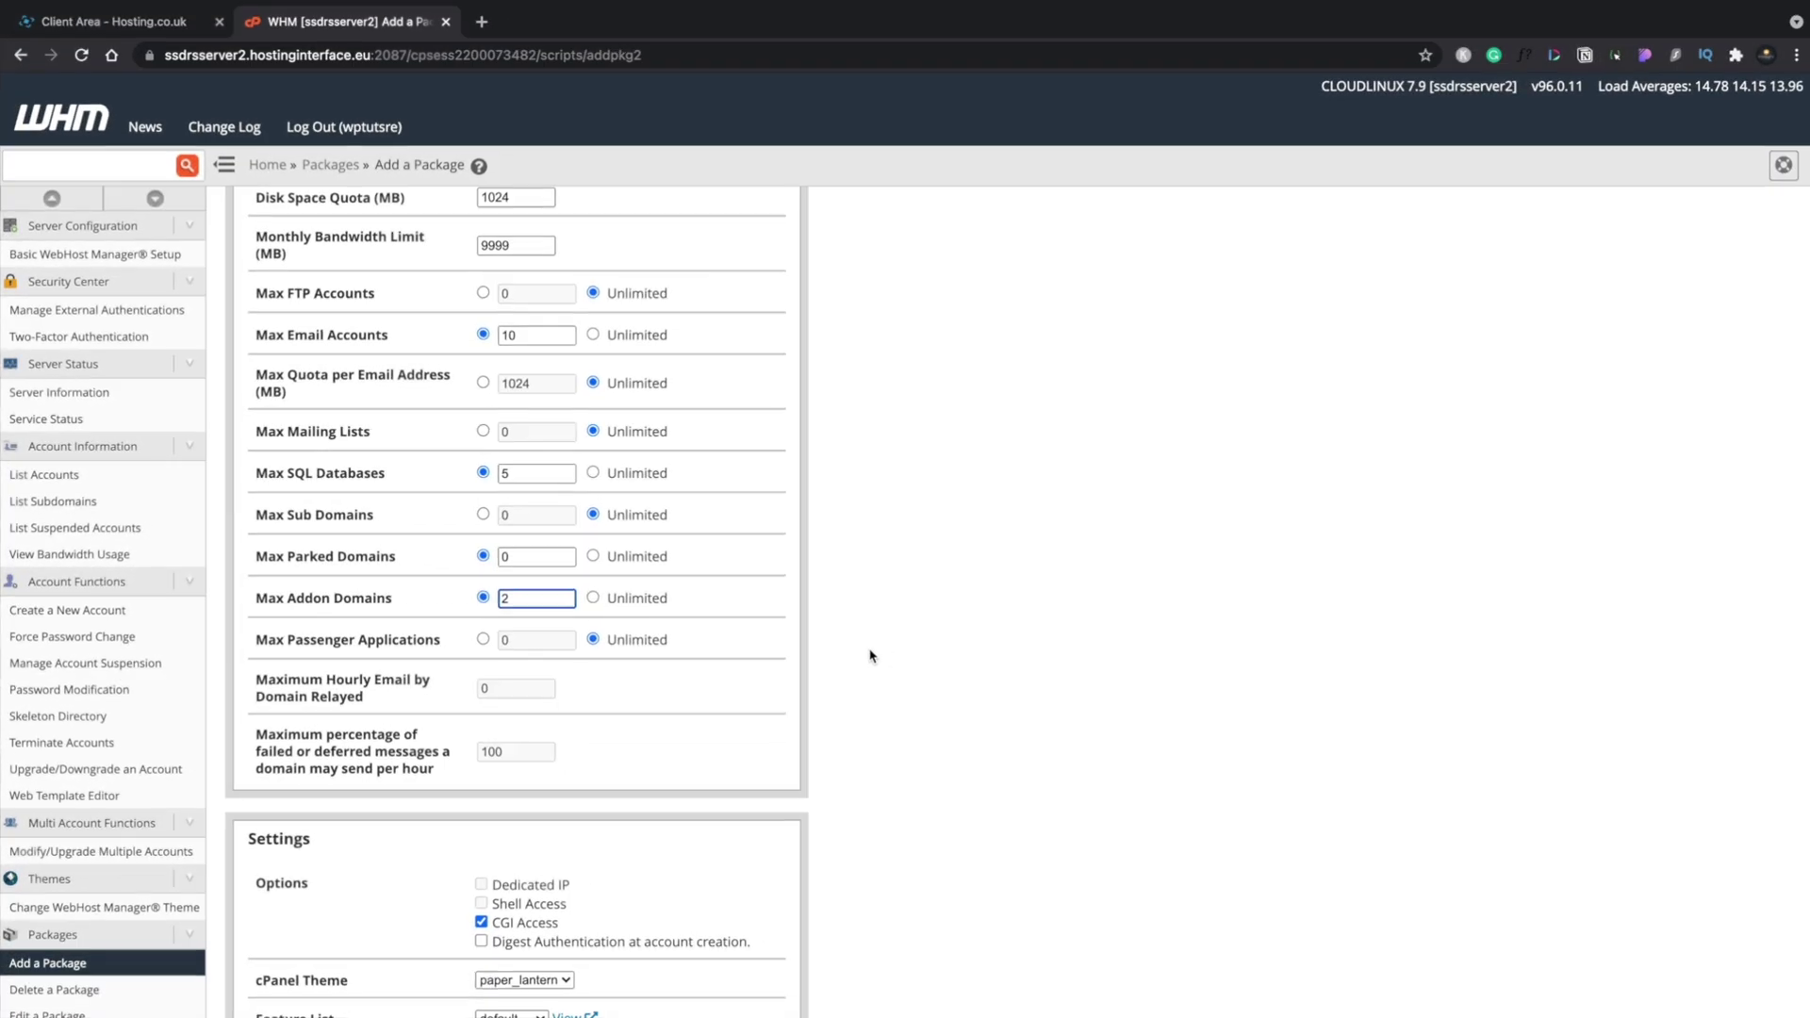
{"action": "left_click", "coordinate": [1047, 697]}
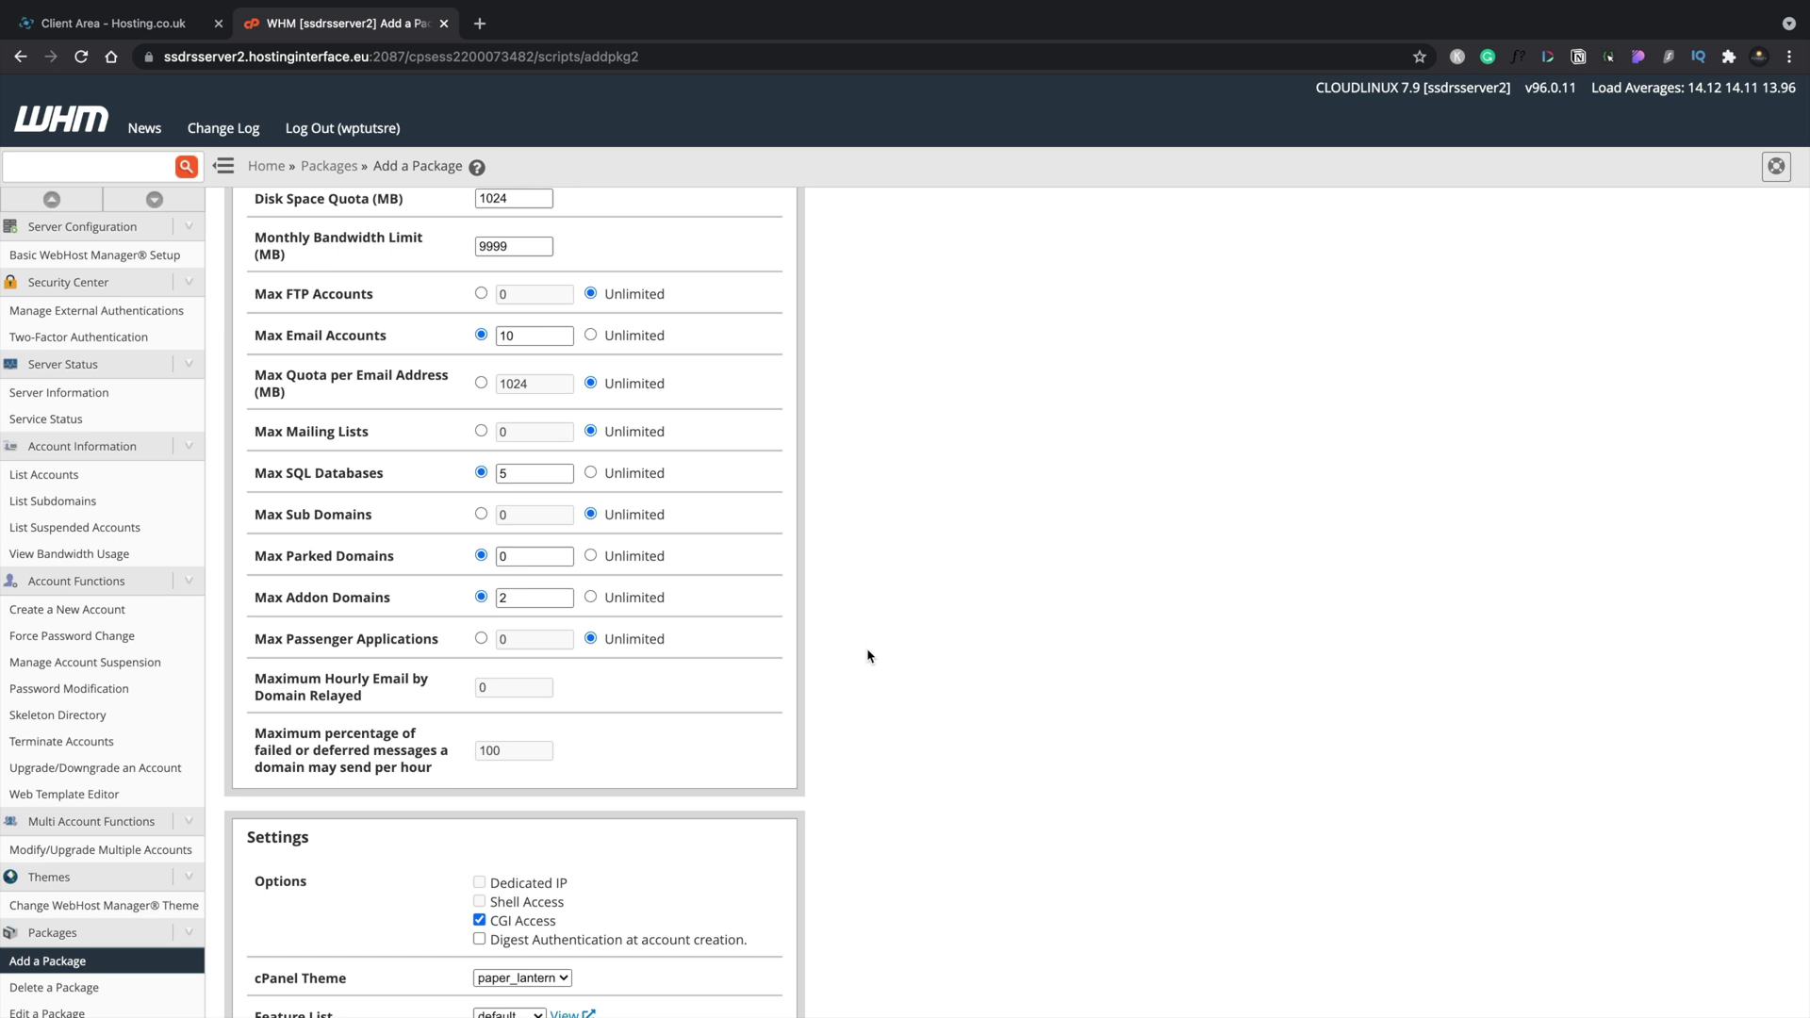
Add the Hosting Micro package from the bottom of the form.
{"action": "scroll", "coordinate": [867, 655], "scroll_direction": "down", "scroll_amount": 4}
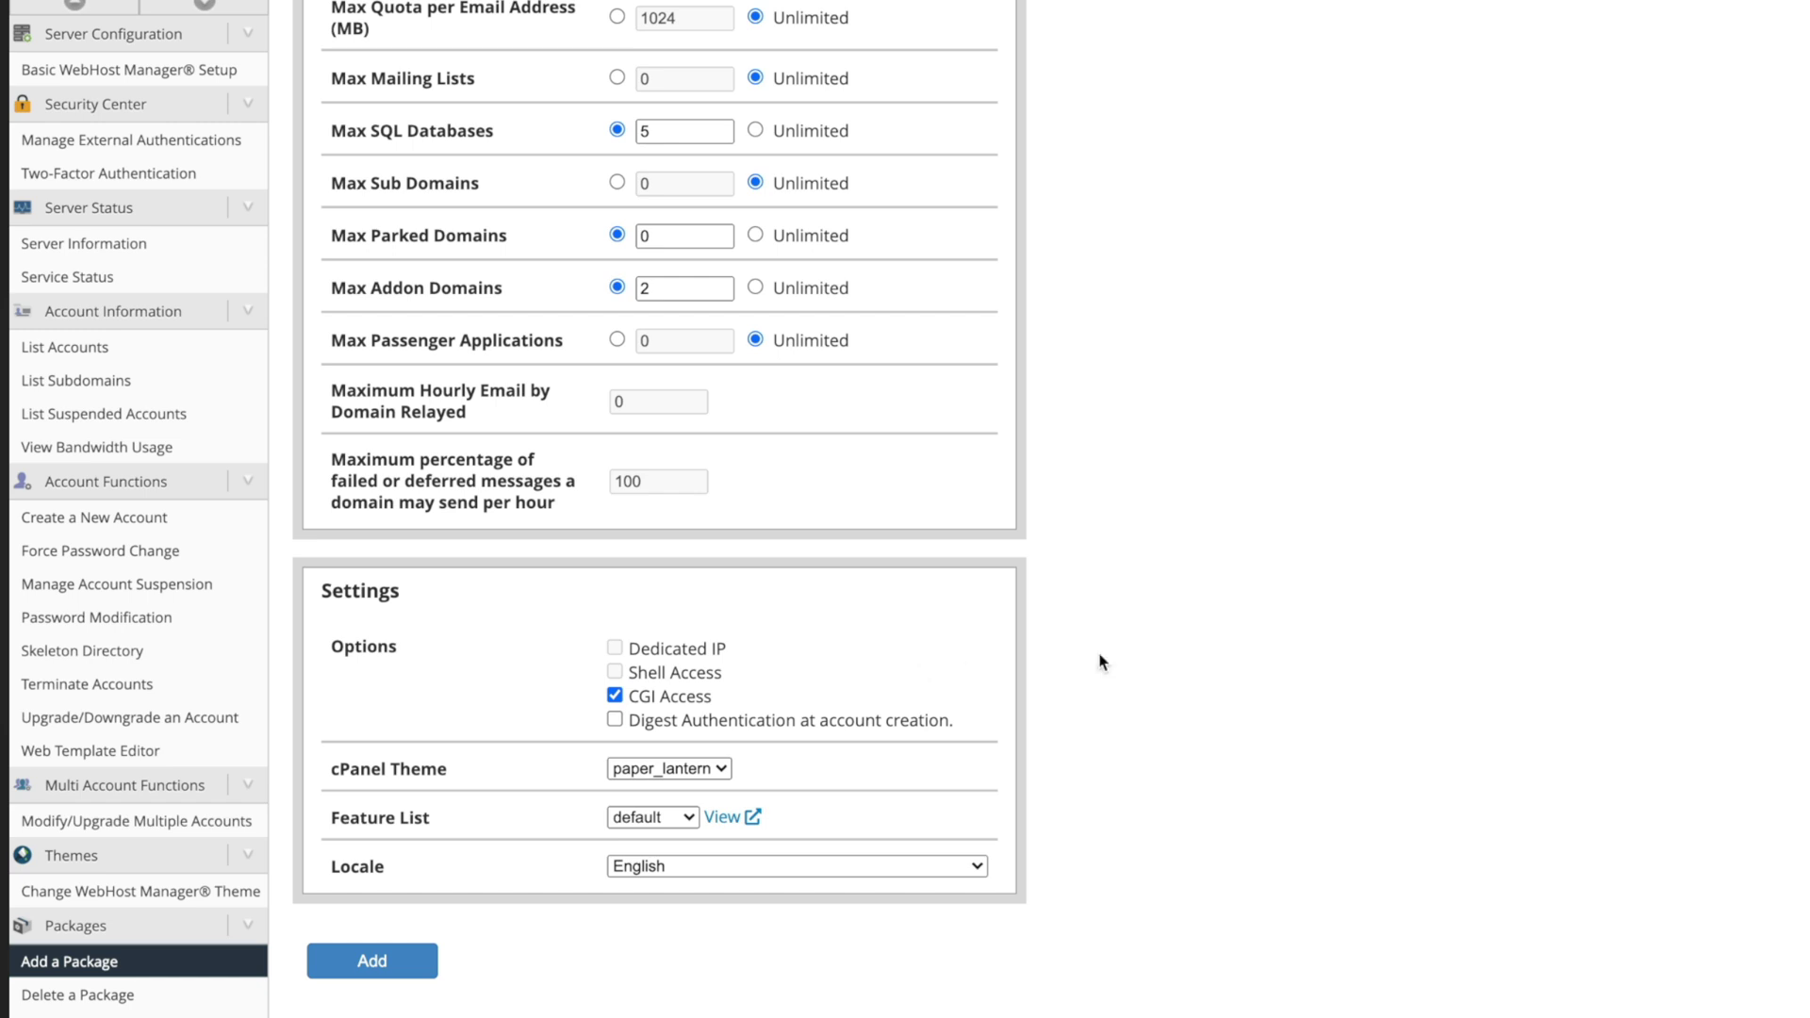
{"action": "left_click", "coordinate": [396, 961]}
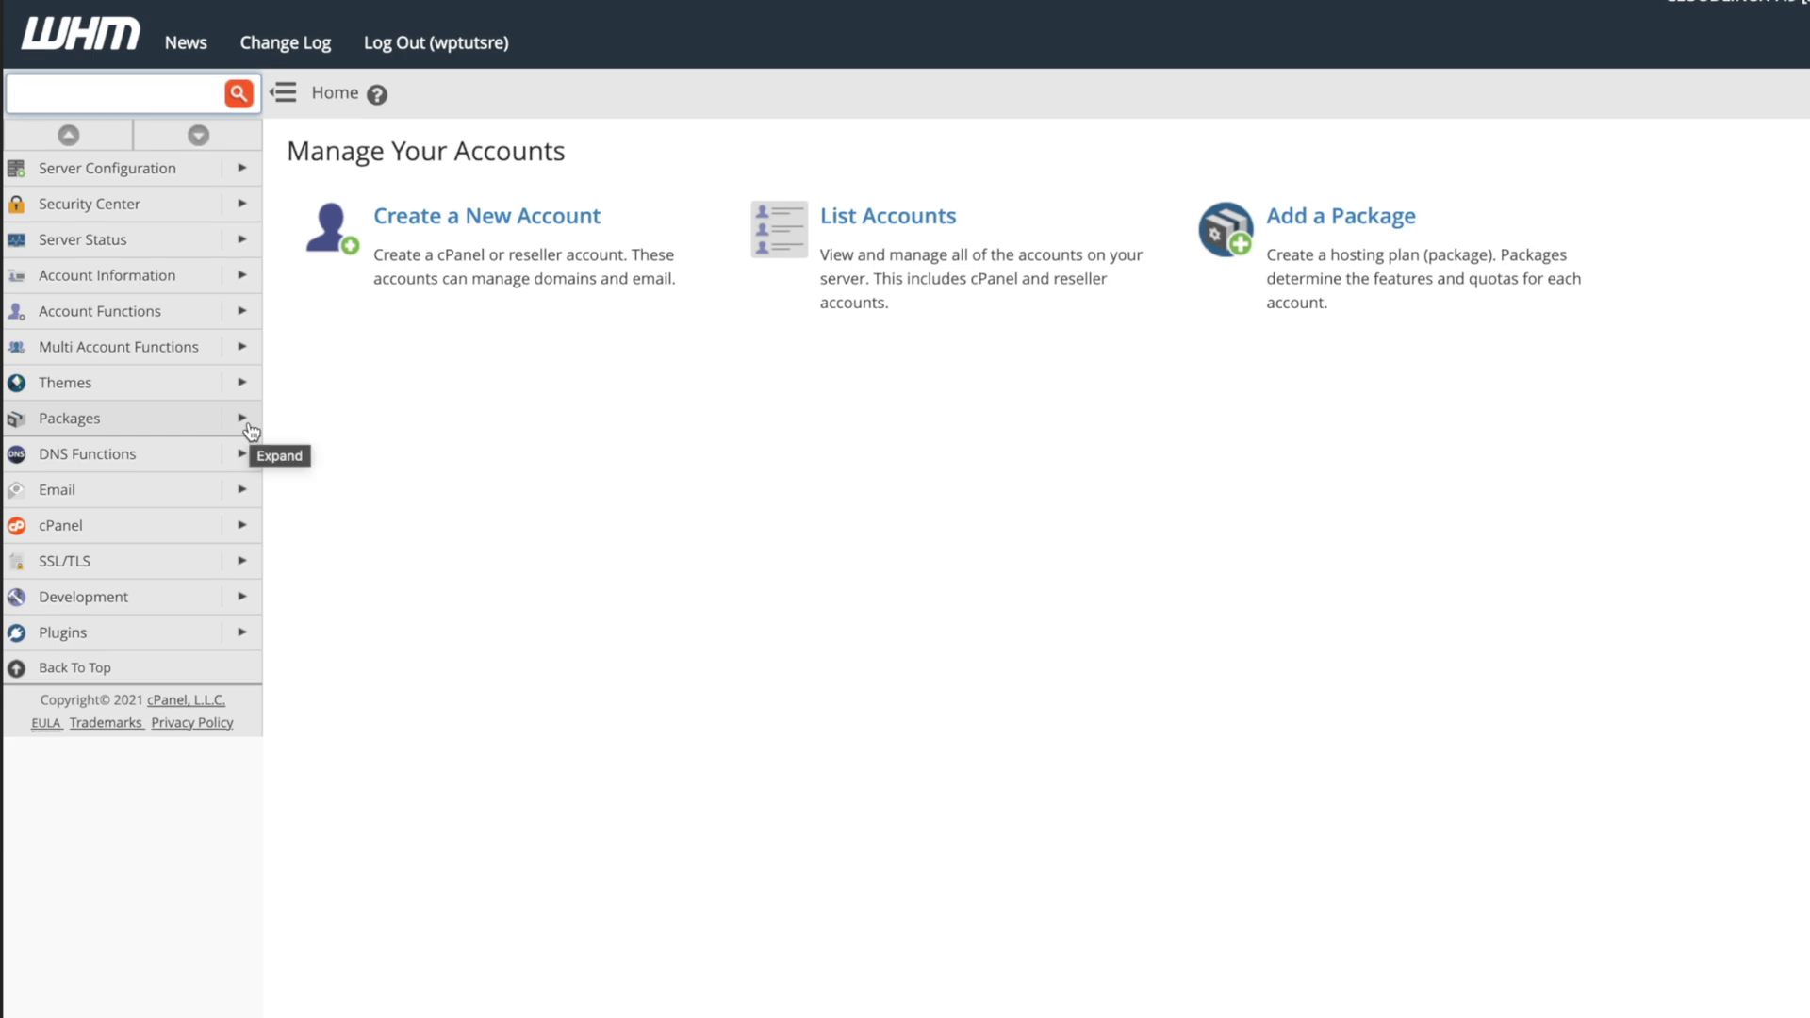
Review the wptutsre_Hosting Micro package under Edit a Package and save it unchanged.
{"action": "left_click", "coordinate": [242, 420]}
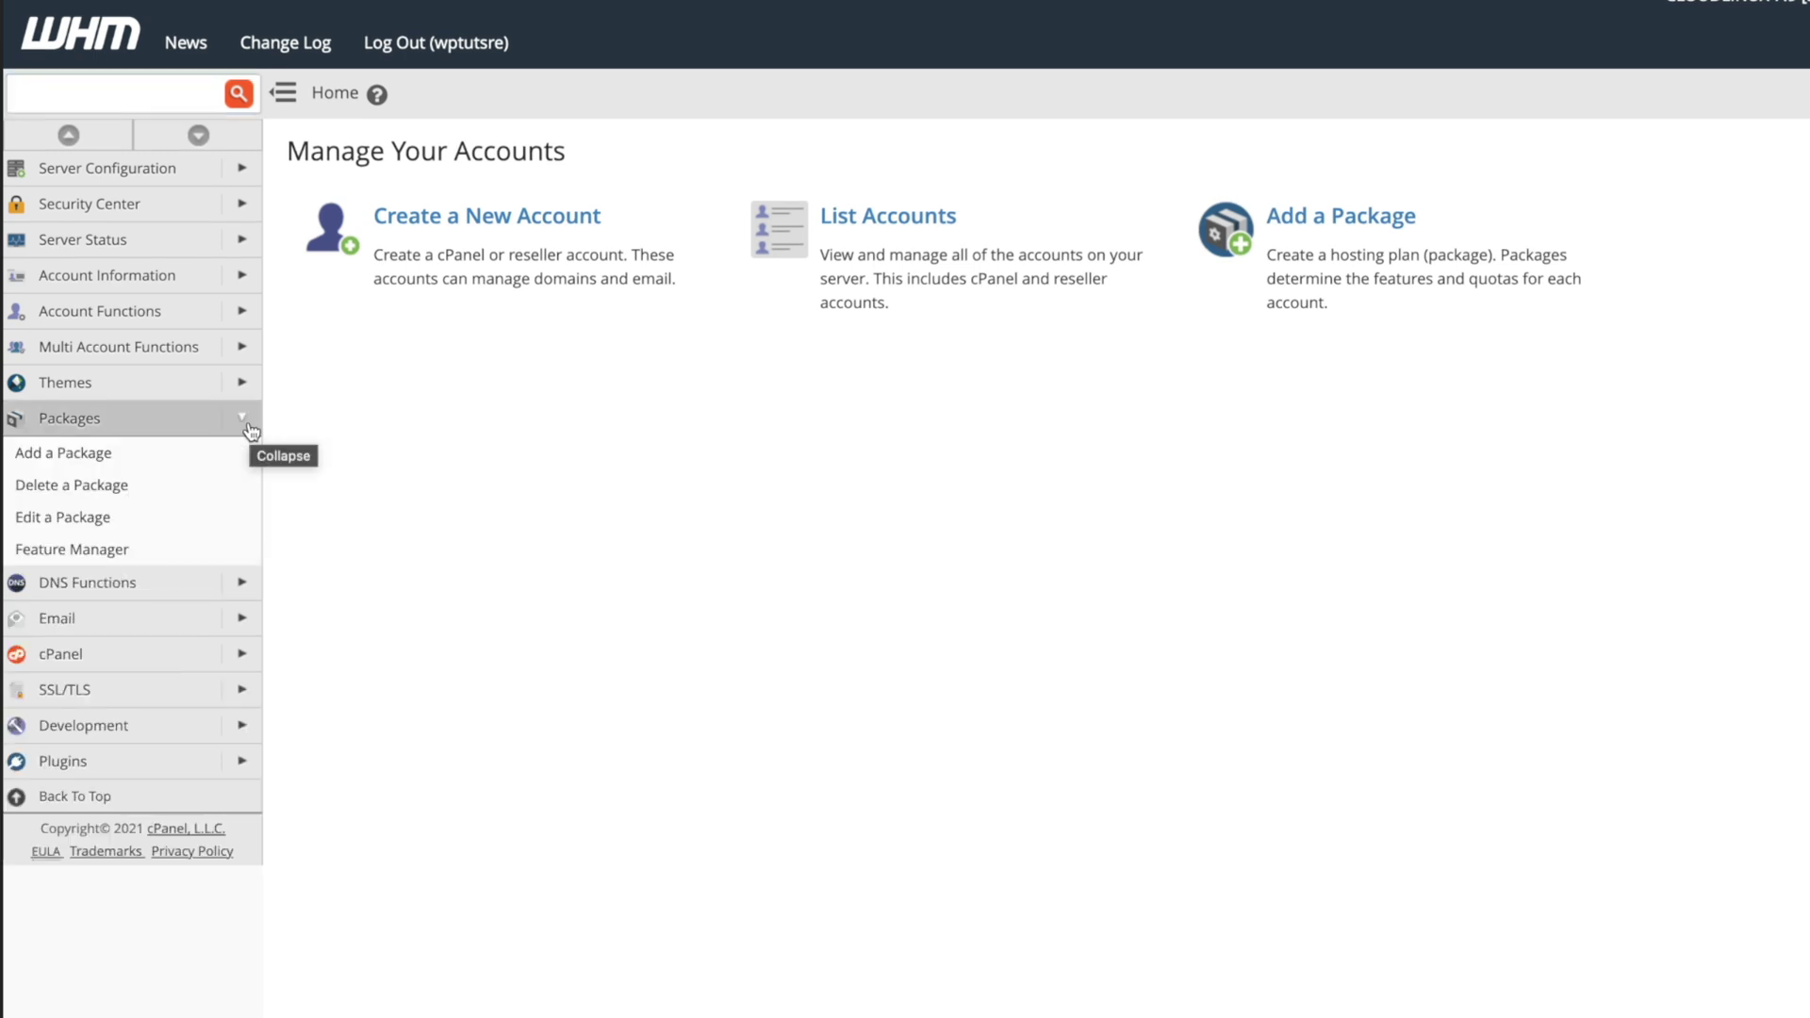
{"action": "left_click", "coordinate": [109, 517]}
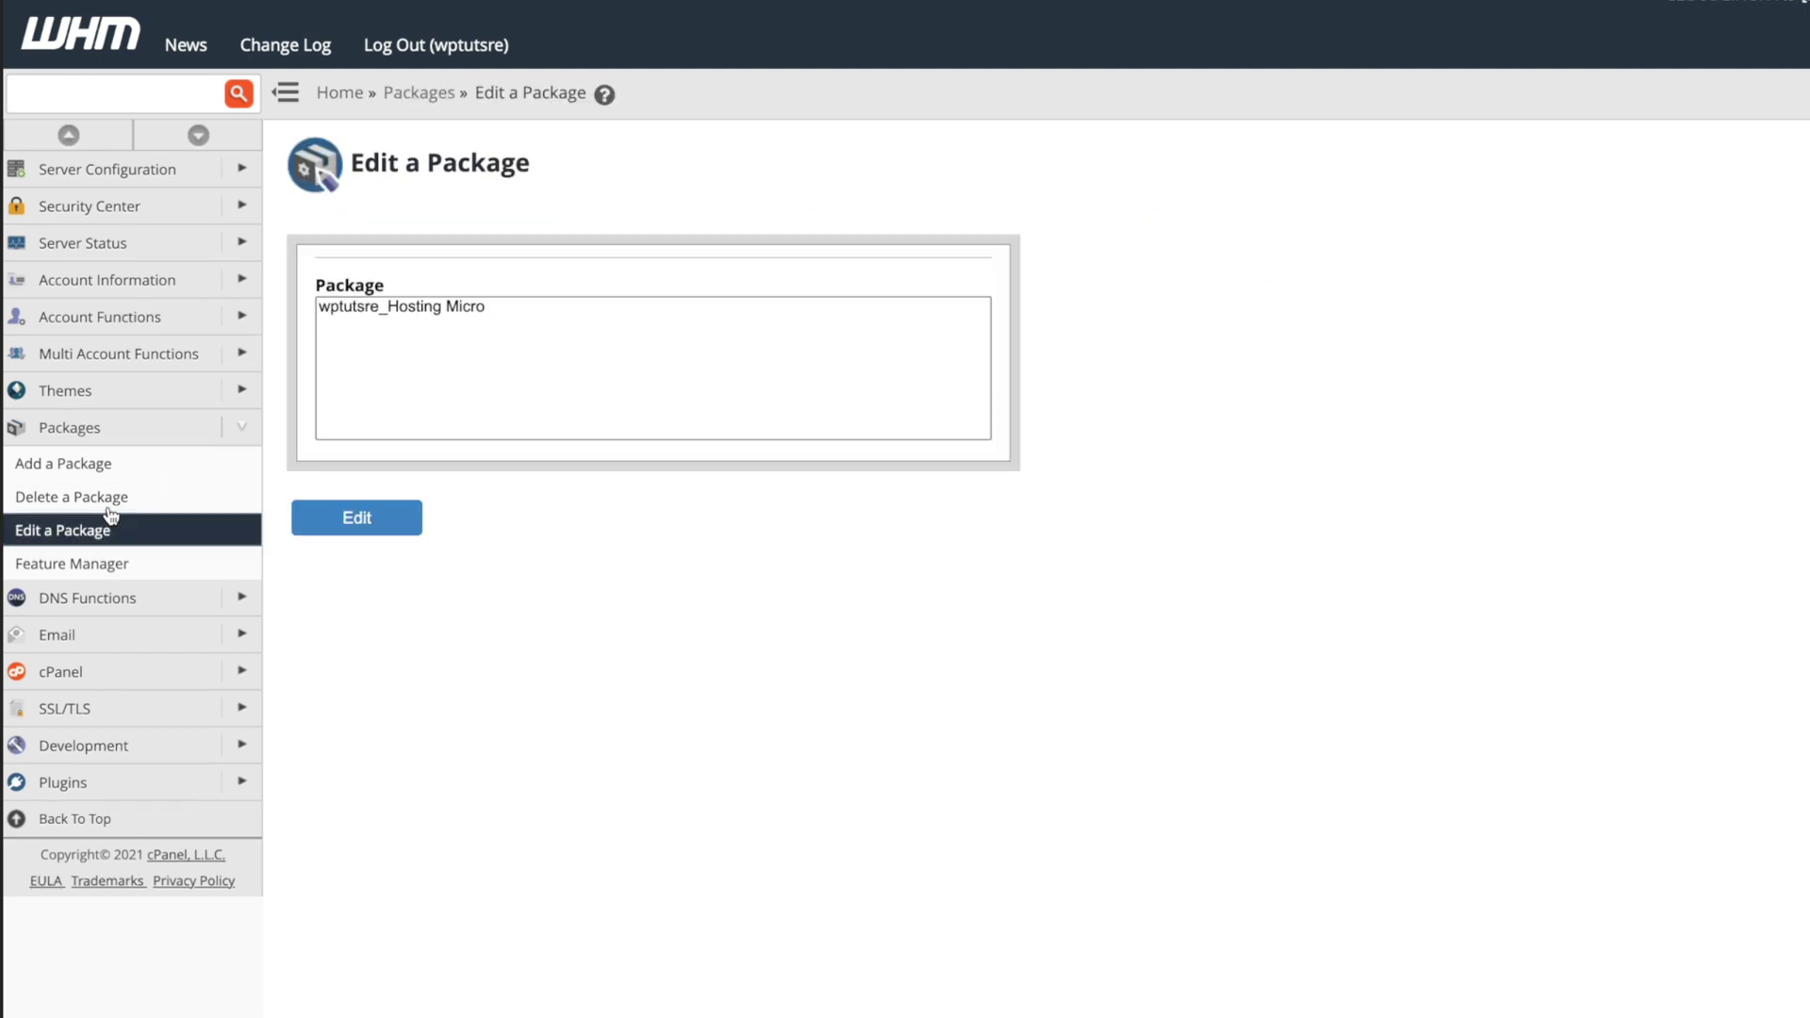
{"action": "left_click", "coordinate": [496, 311]}
{"action": "left_click", "coordinate": [394, 516]}
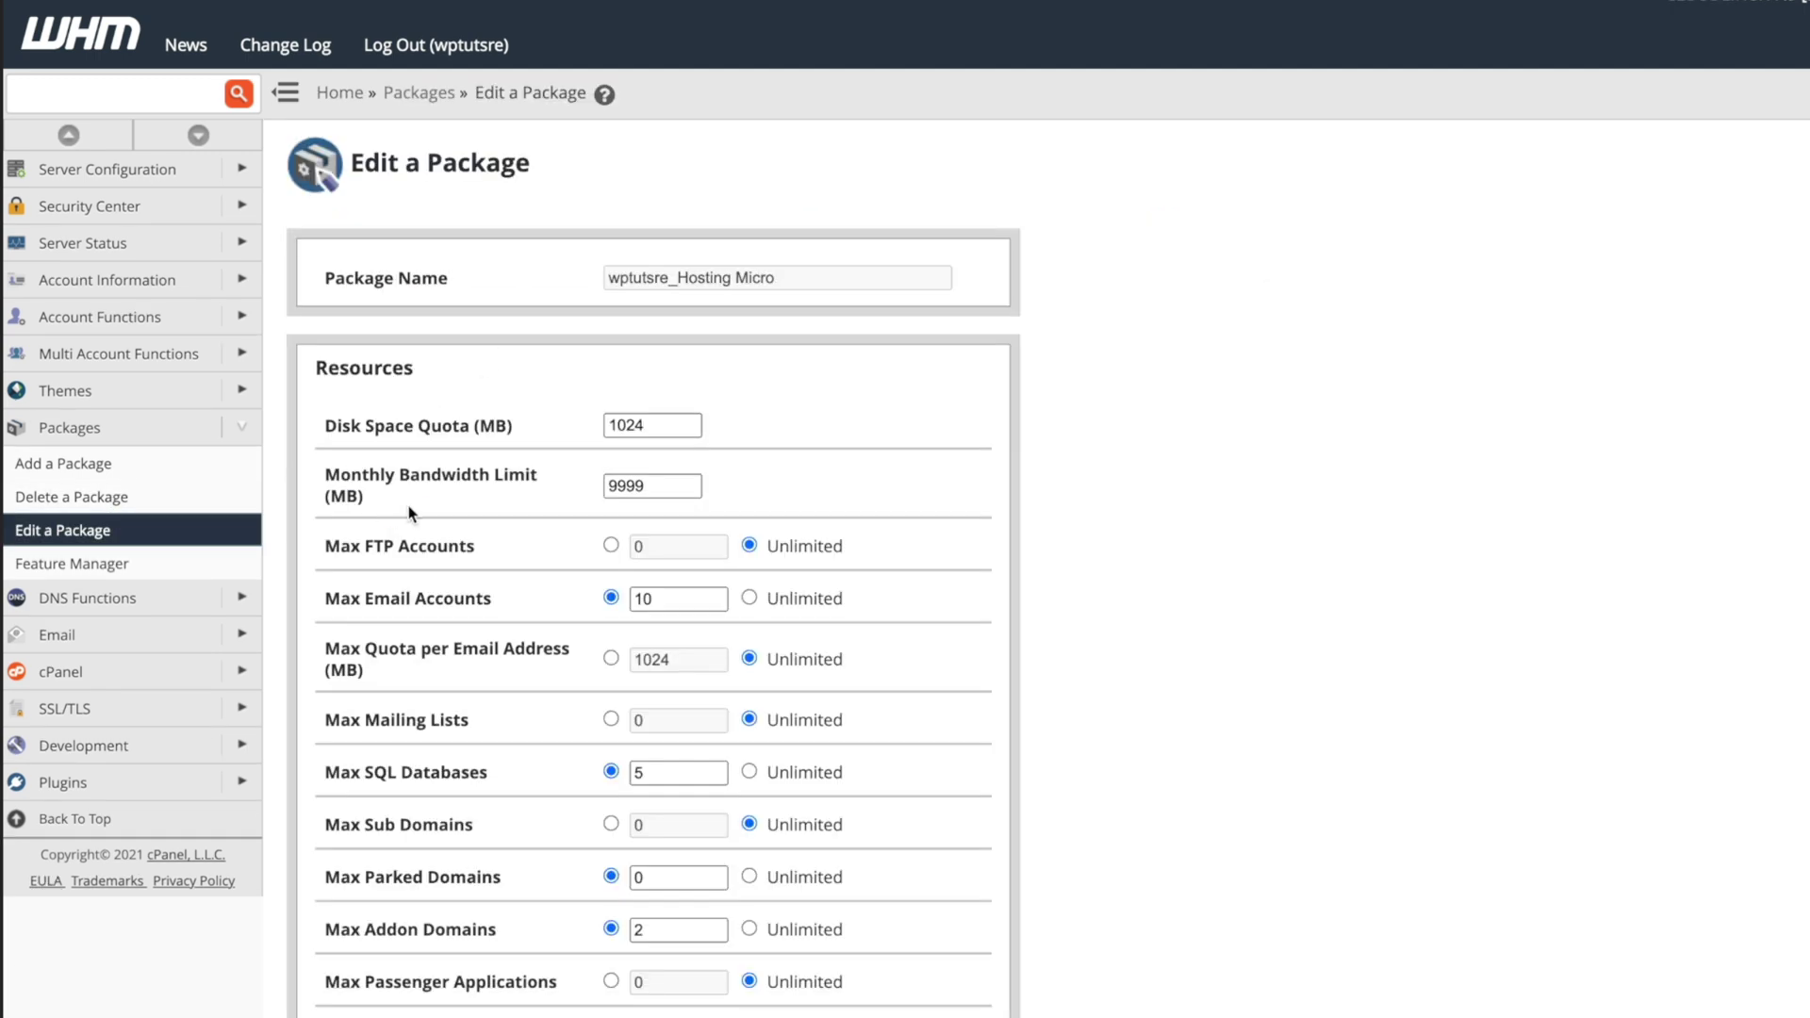
{"action": "scroll", "coordinate": [1089, 760], "scroll_direction": "down", "scroll_amount": 5}
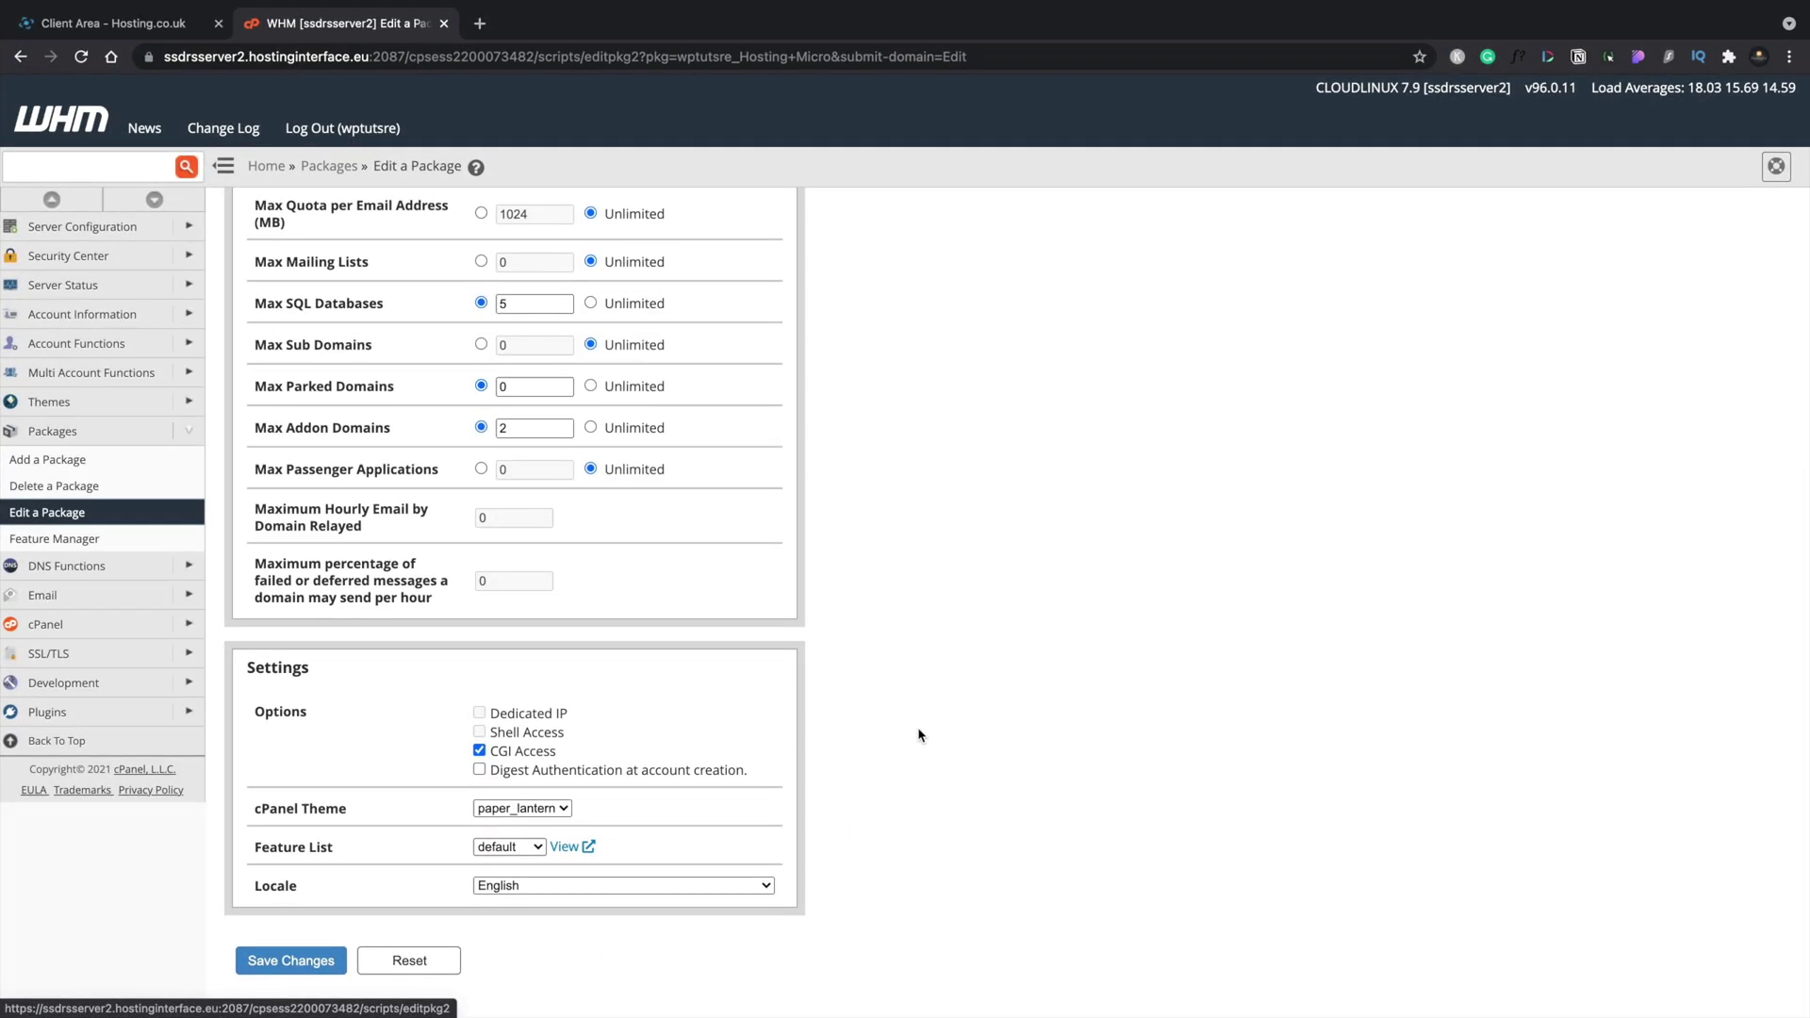
{"action": "left_click", "coordinate": [143, 435]}
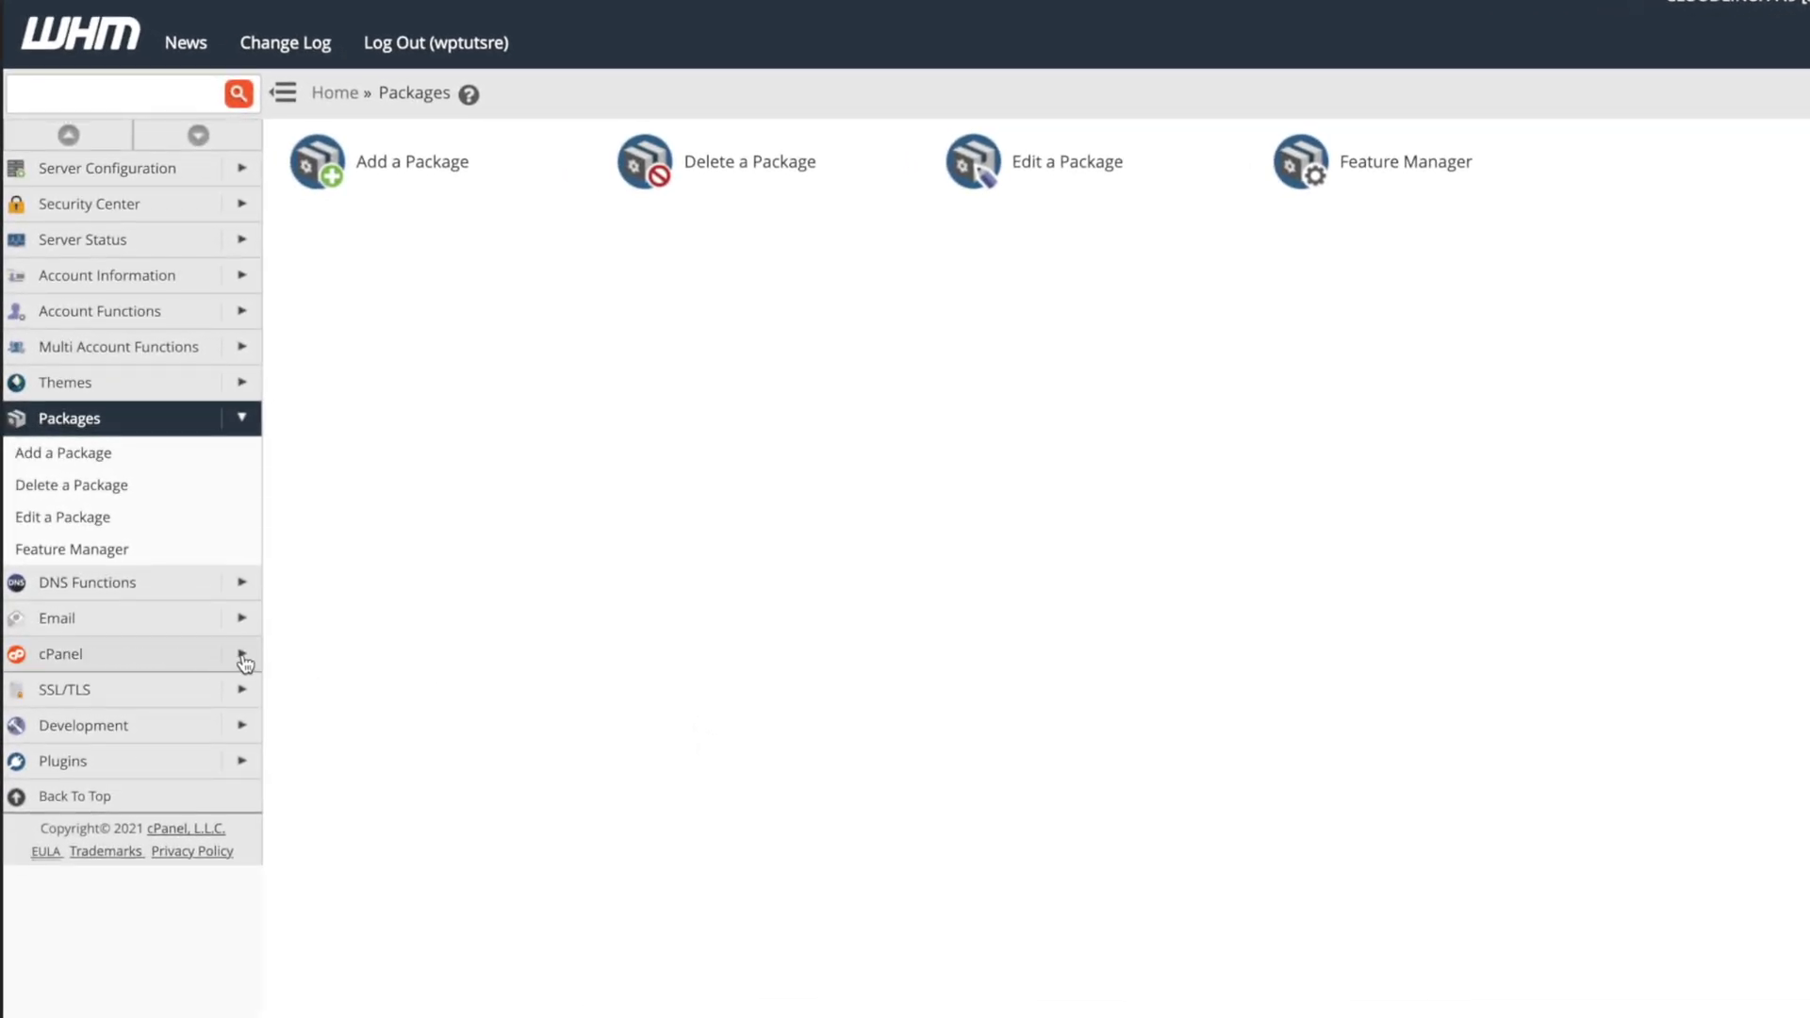
{"action": "left_click", "coordinate": [243, 660]}
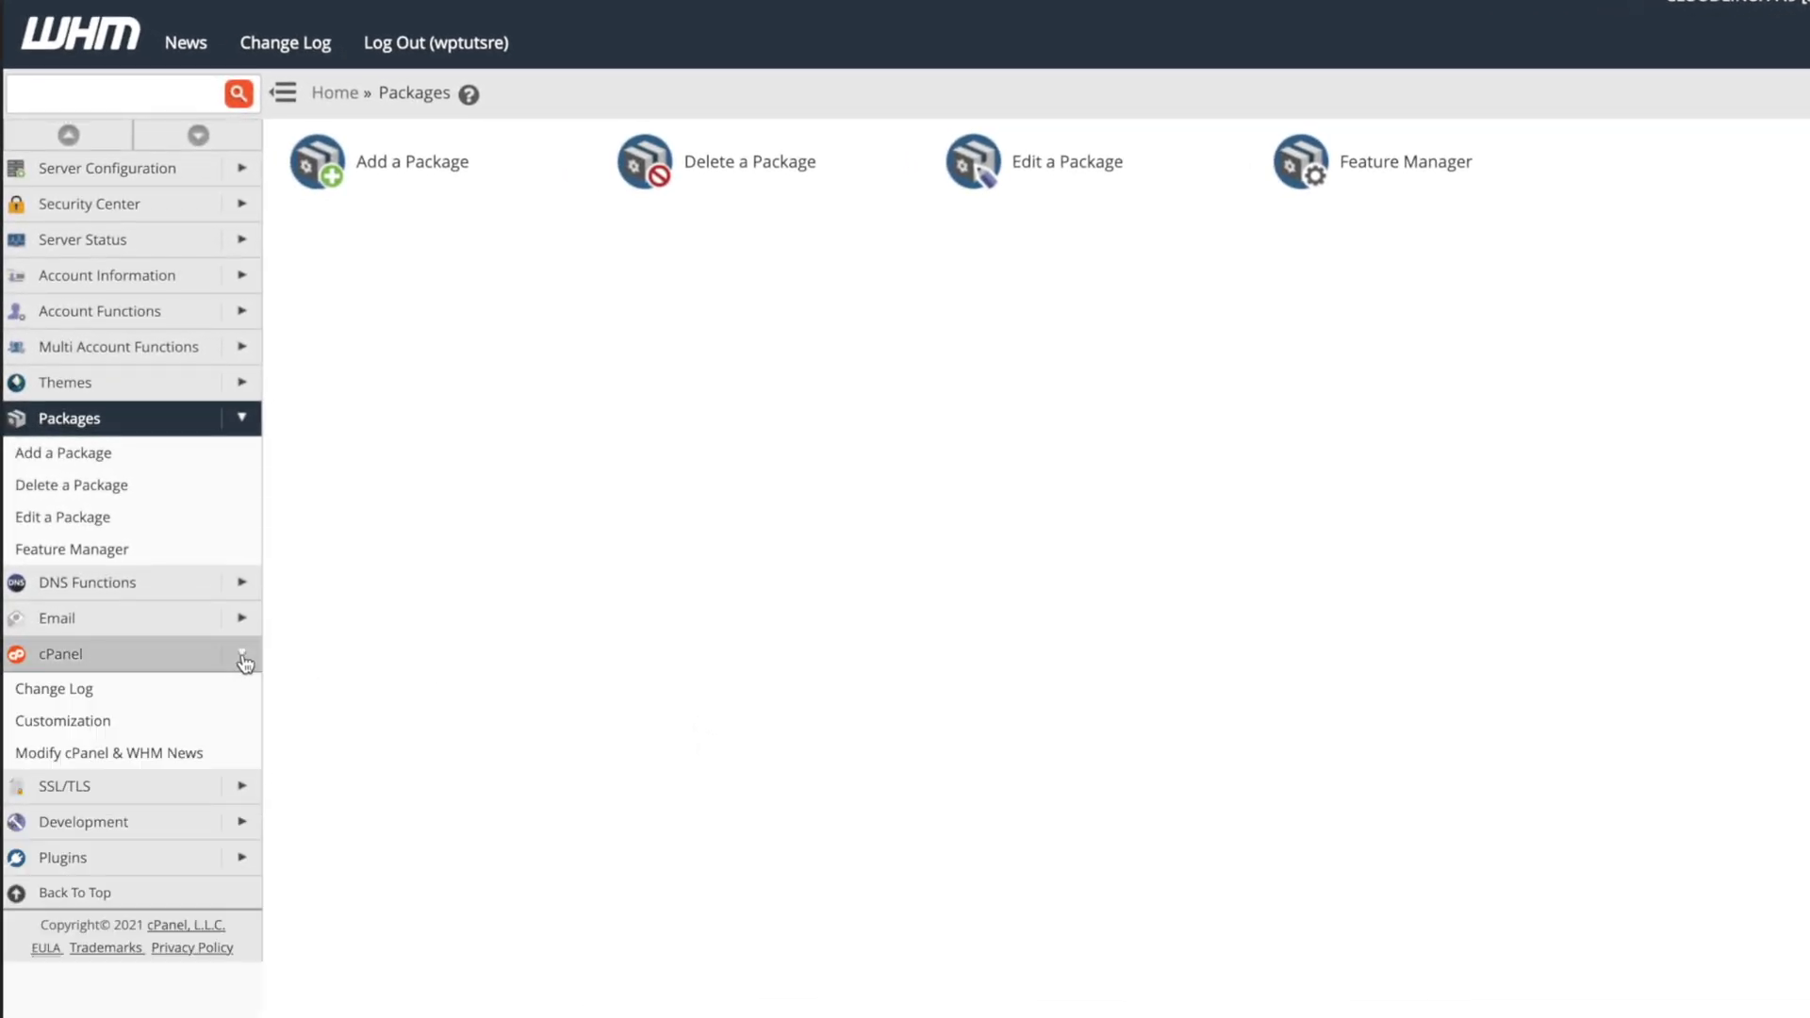
Enter 'WPTuts Hosting inc' as the company name in cPanel branding.
{"action": "left_click", "coordinate": [106, 720]}
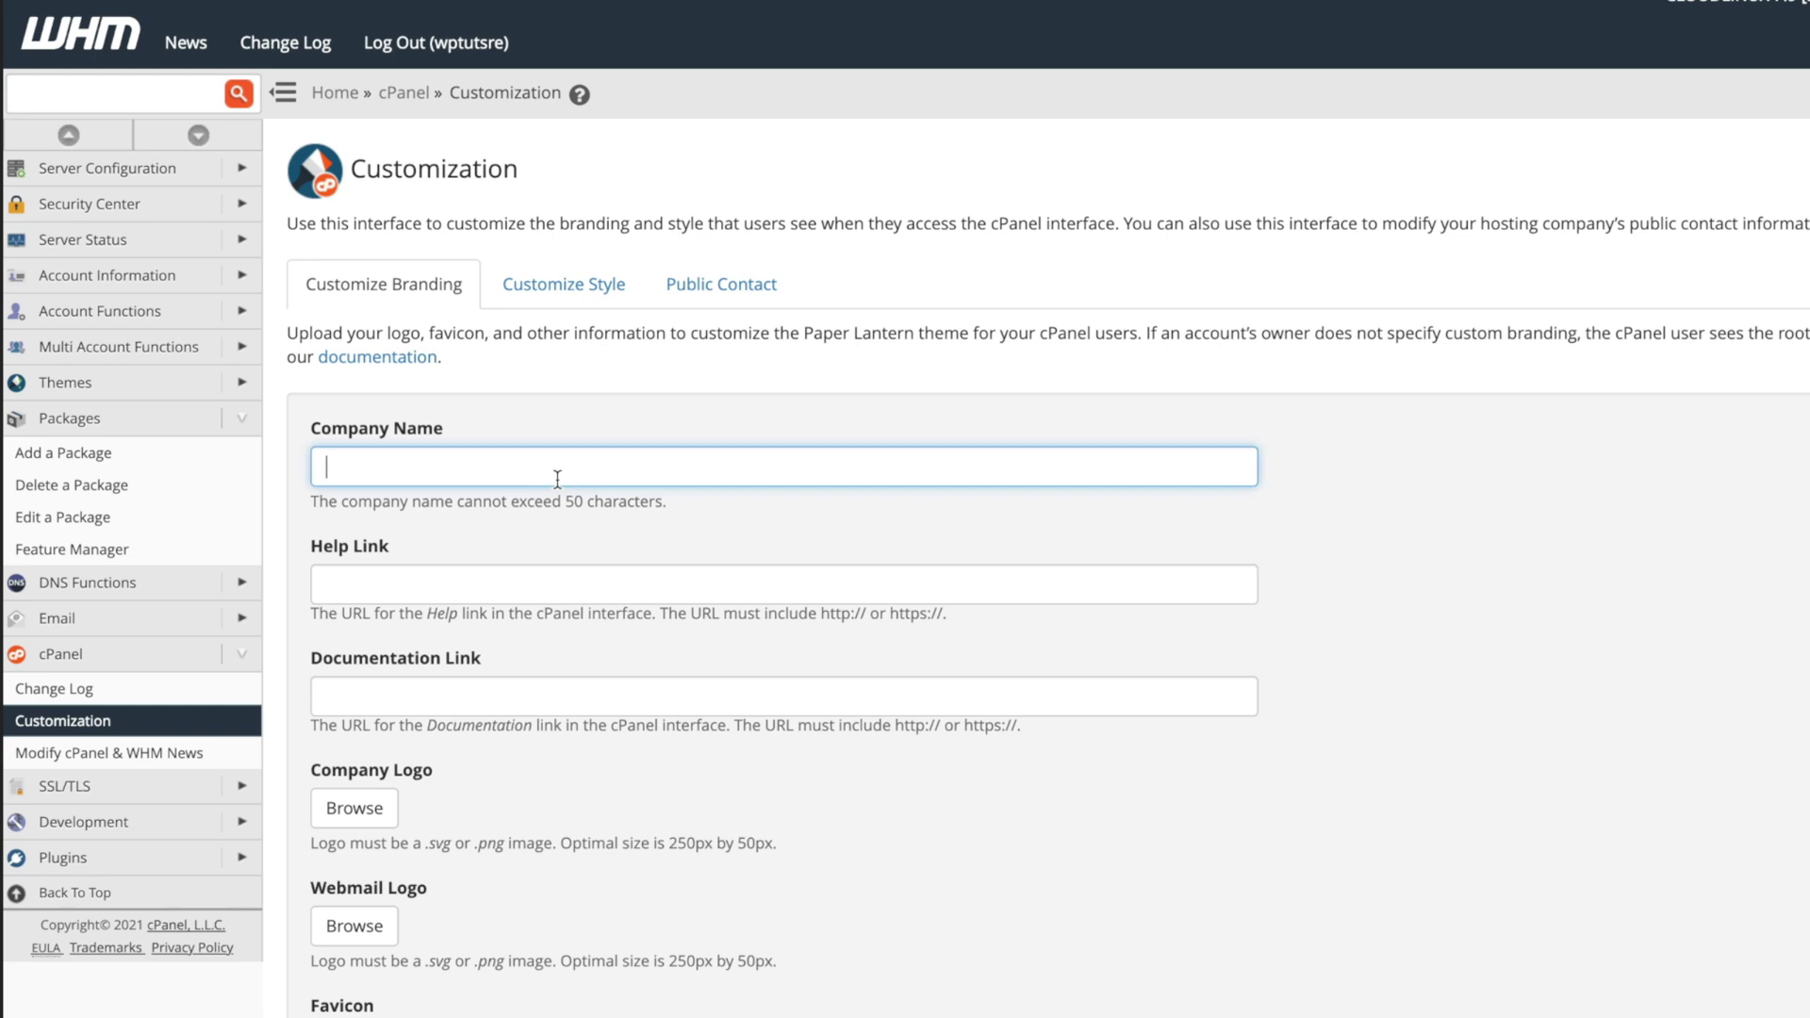
{"action": "type", "text": "WPTuts Hosting inc"}
{"action": "left_click", "coordinate": [556, 601]}
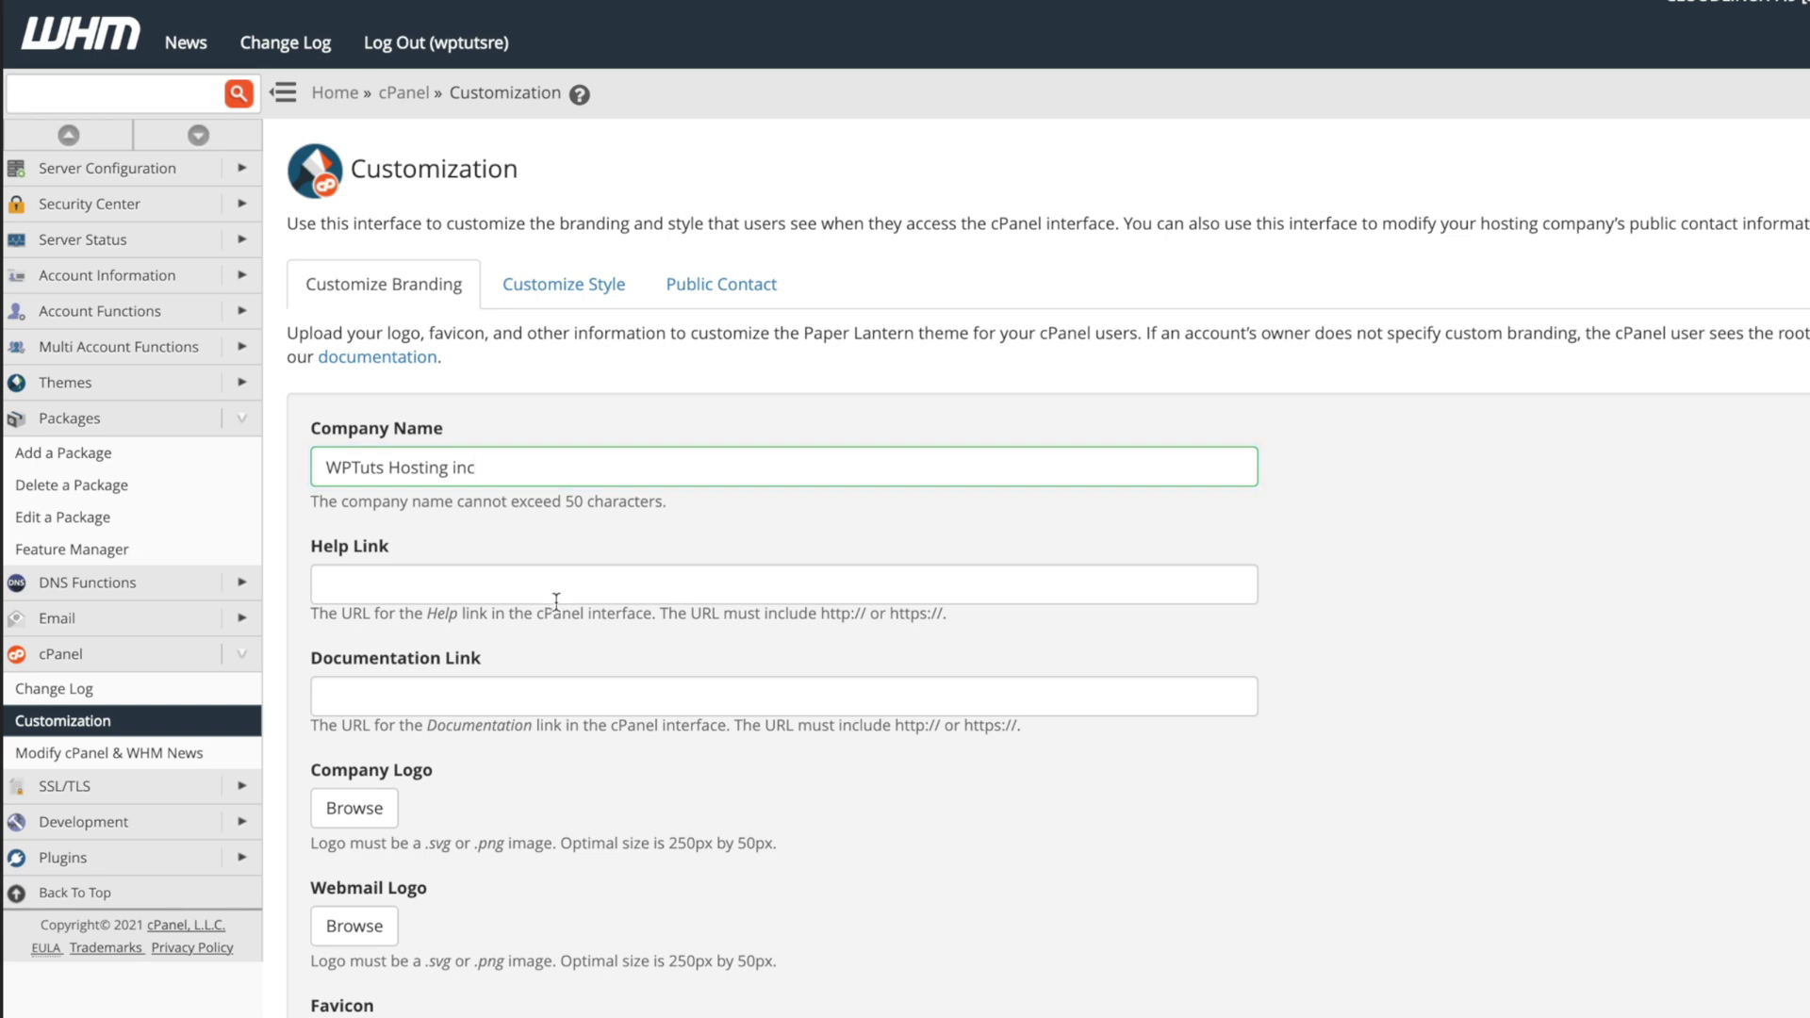
Choose WPTuts-2.png from the Desktop as the company logo.
{"action": "scroll", "coordinate": [556, 601], "scroll_direction": "down", "scroll_amount": 3}
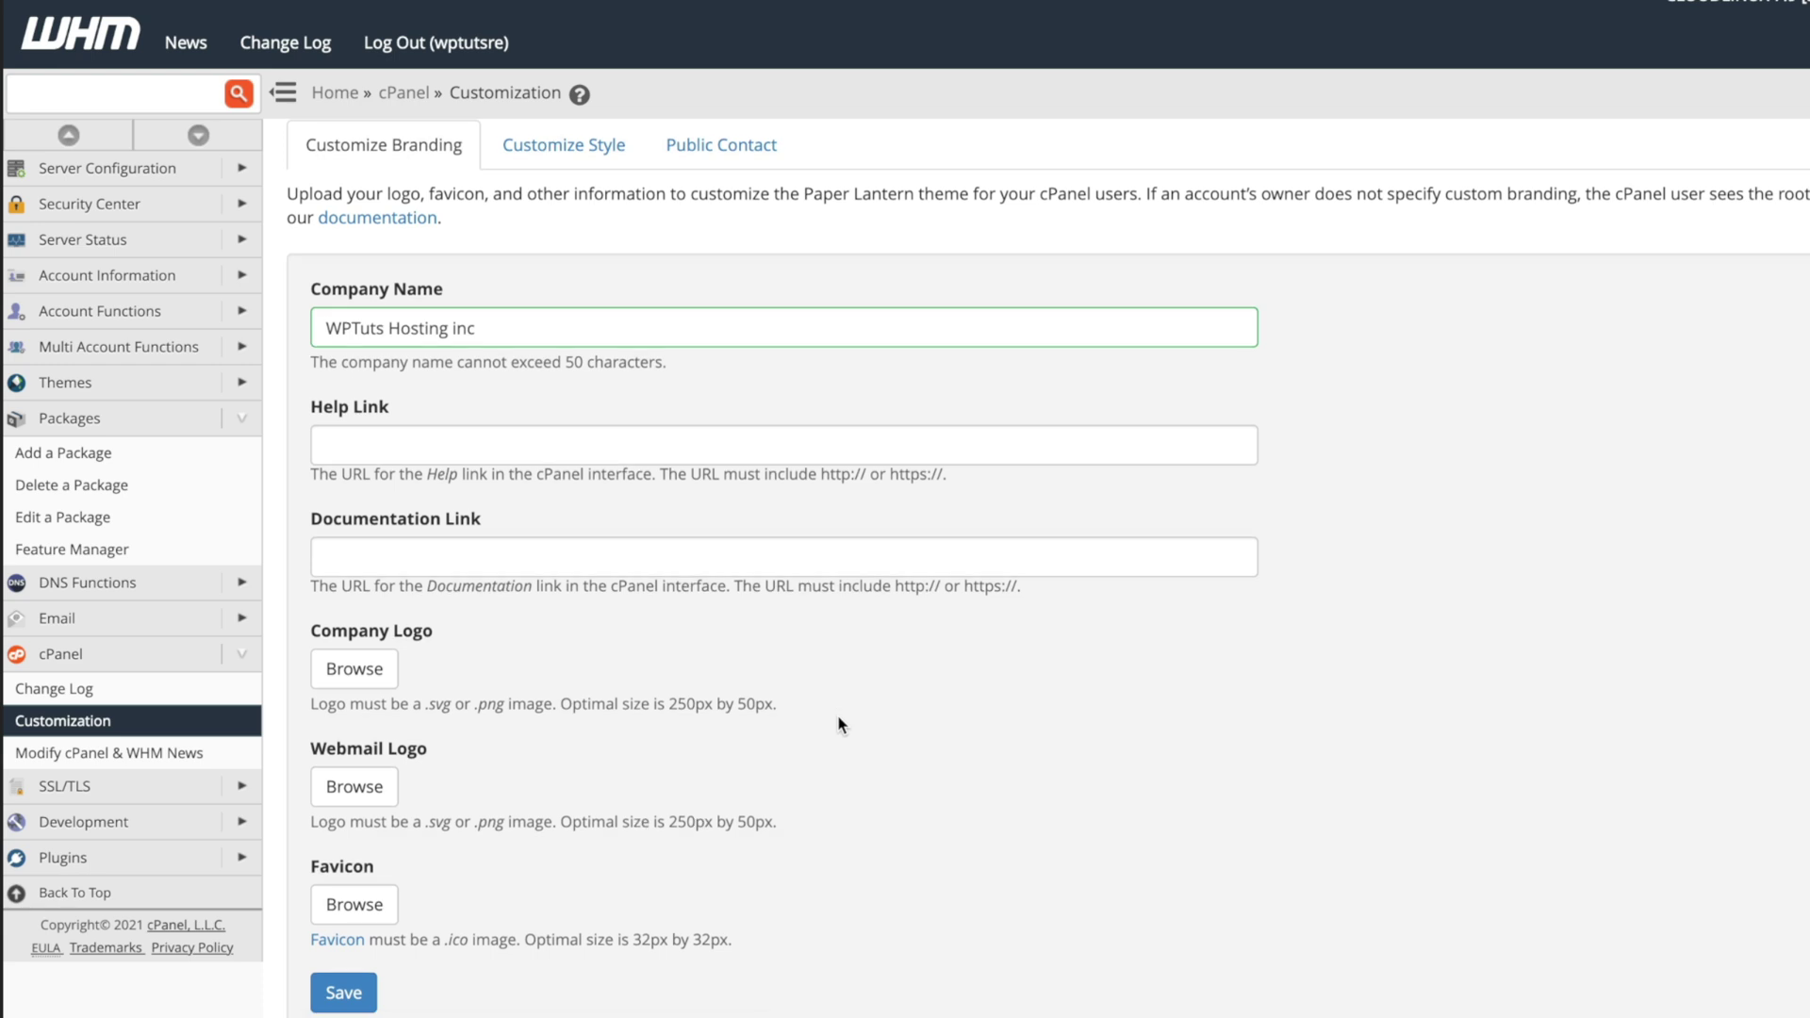
{"action": "scroll", "coordinate": [745, 727], "scroll_direction": "down", "scroll_amount": 1}
{"action": "left_click", "coordinate": [374, 669]}
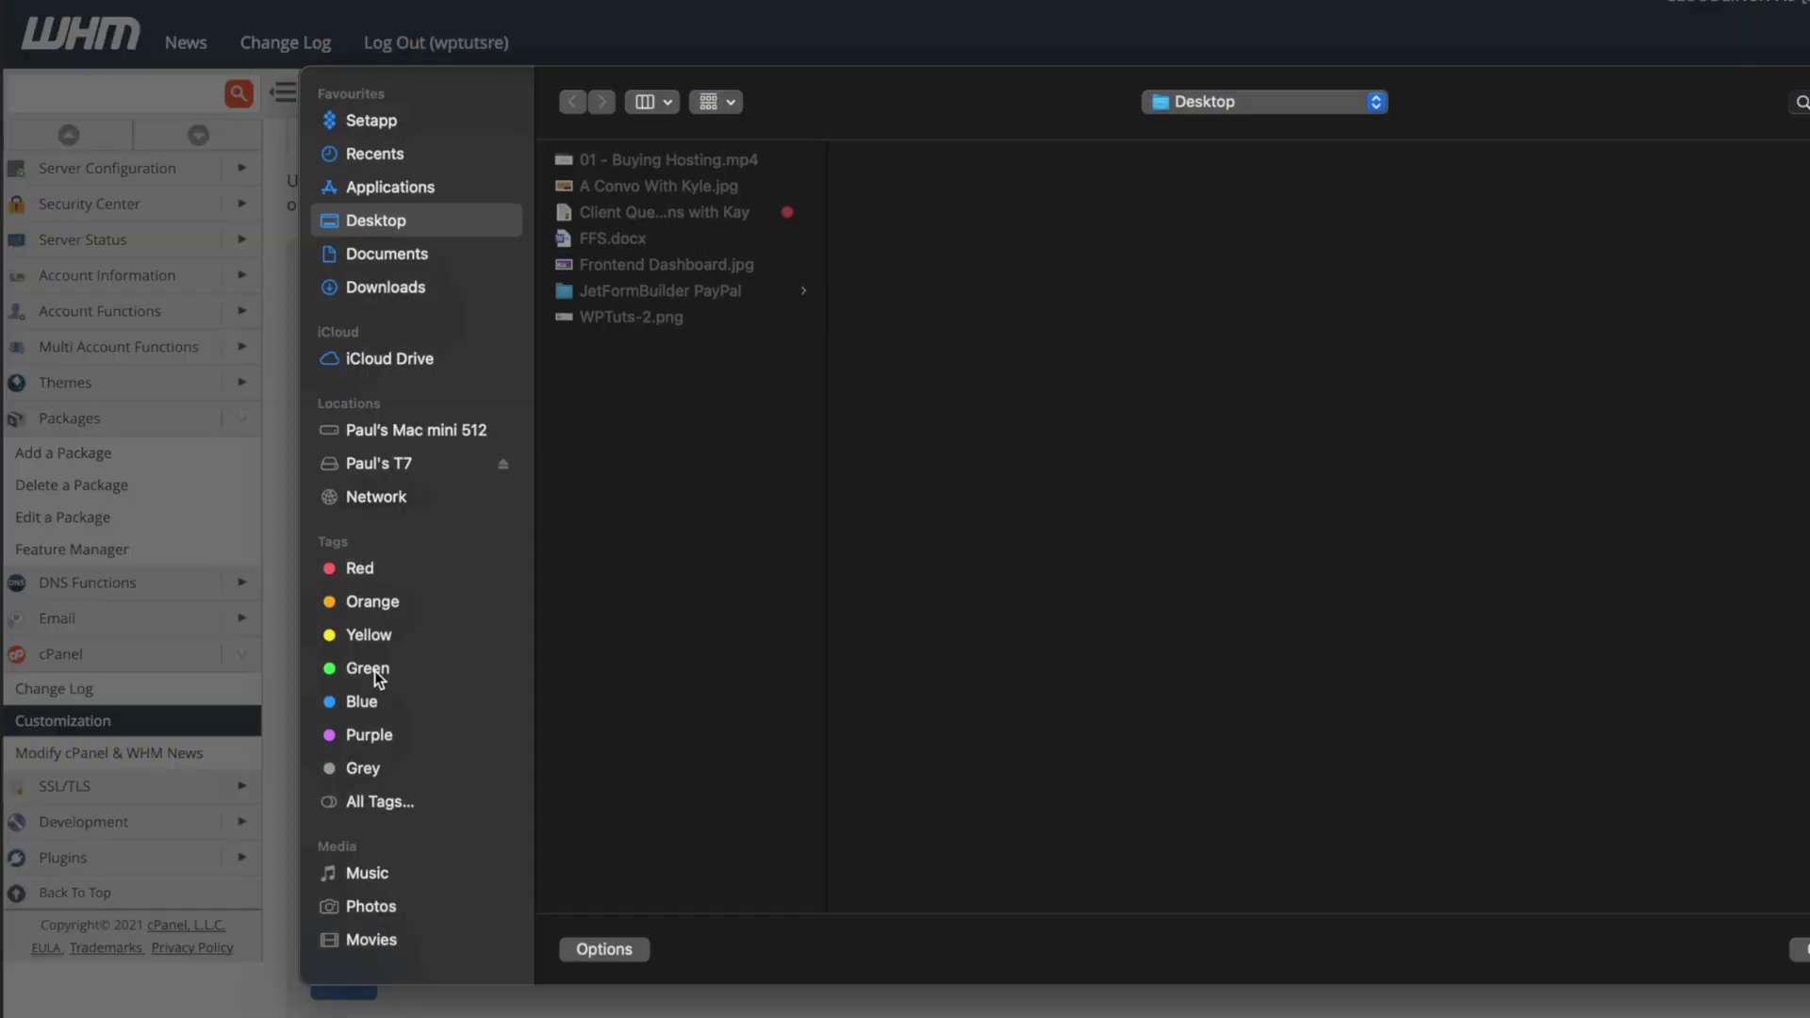
{"action": "left_click", "coordinate": [633, 317]}
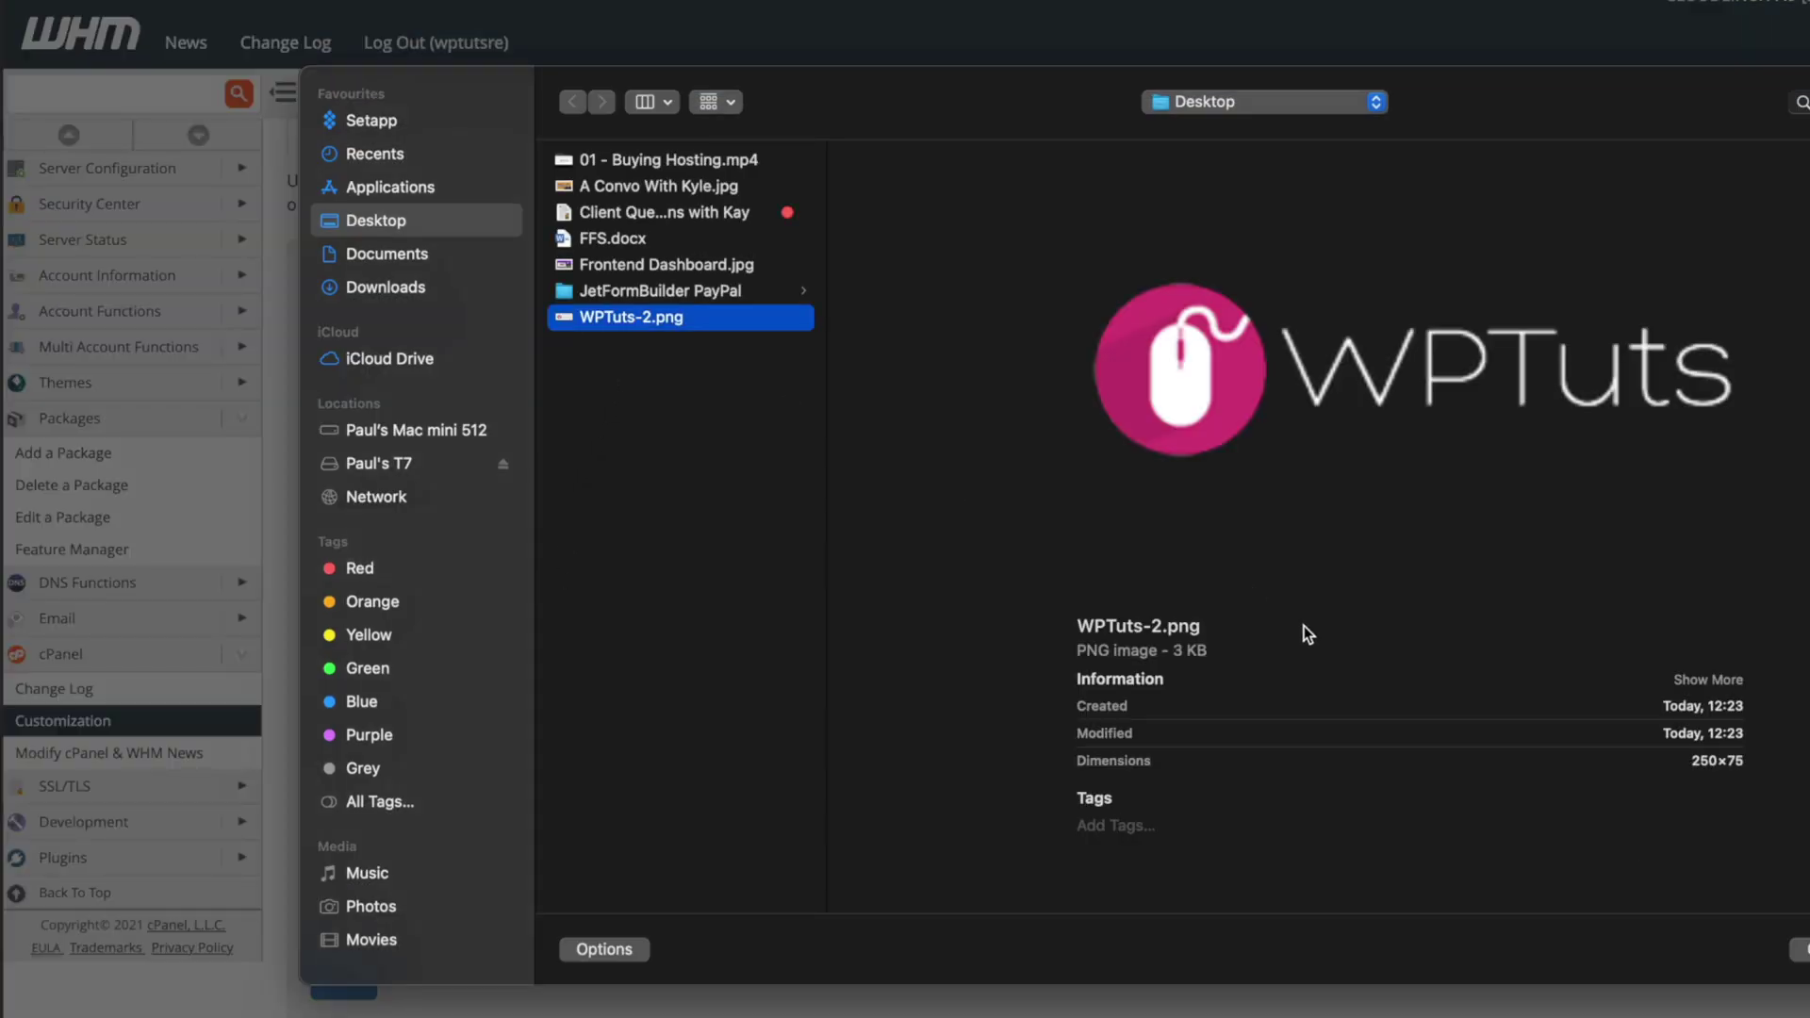
{"action": "left_click", "coordinate": [1801, 949]}
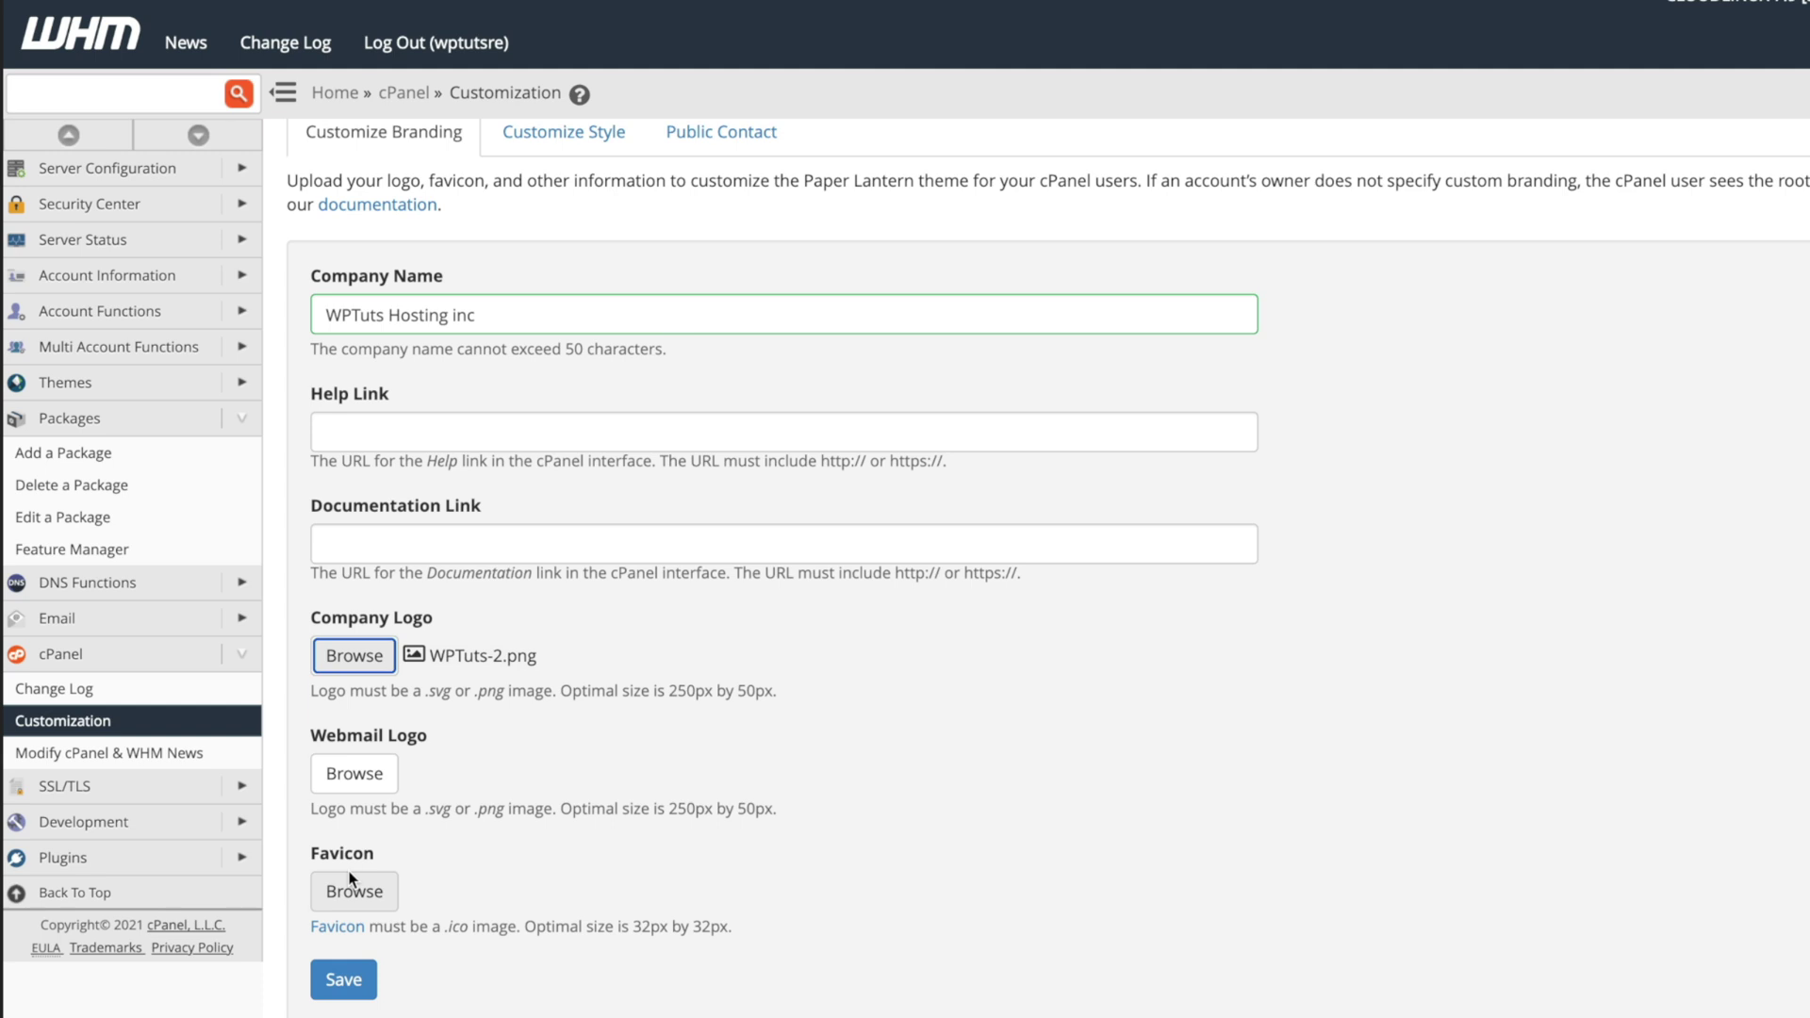
{"action": "scroll", "coordinate": [540, 305], "scroll_direction": "up", "scroll_amount": 2}
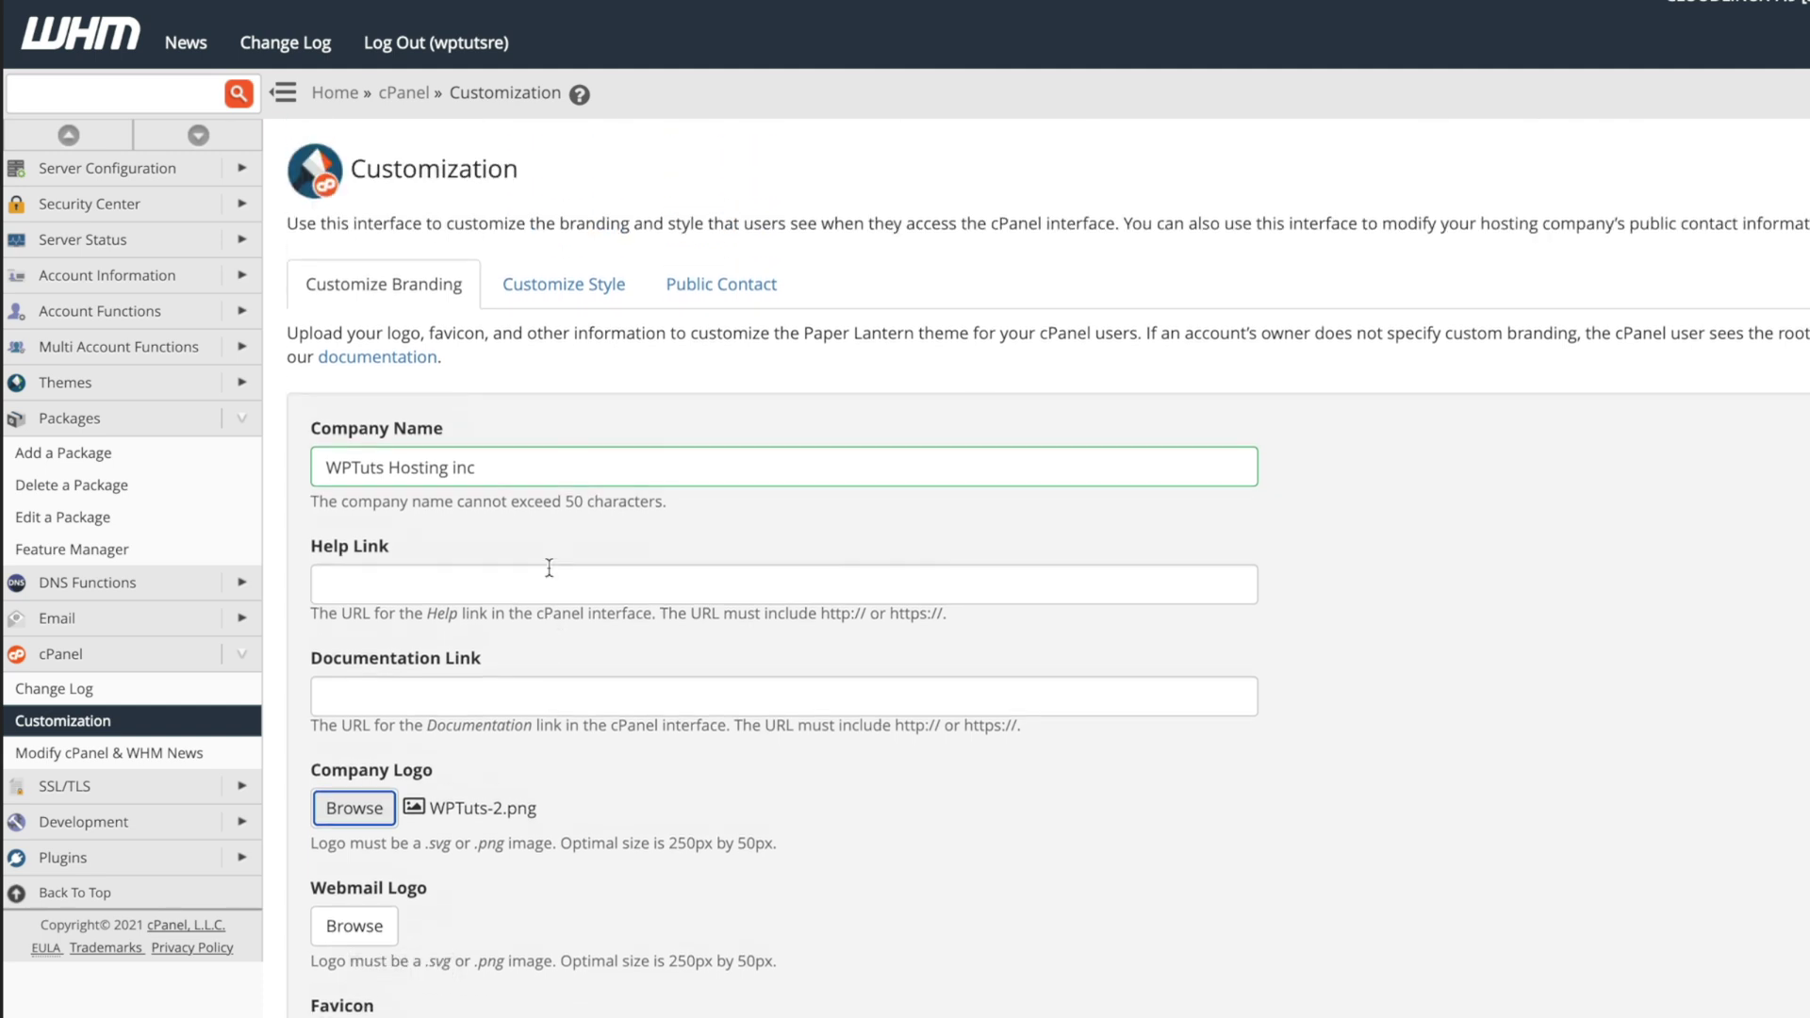
{"action": "left_click", "coordinate": [540, 289]}
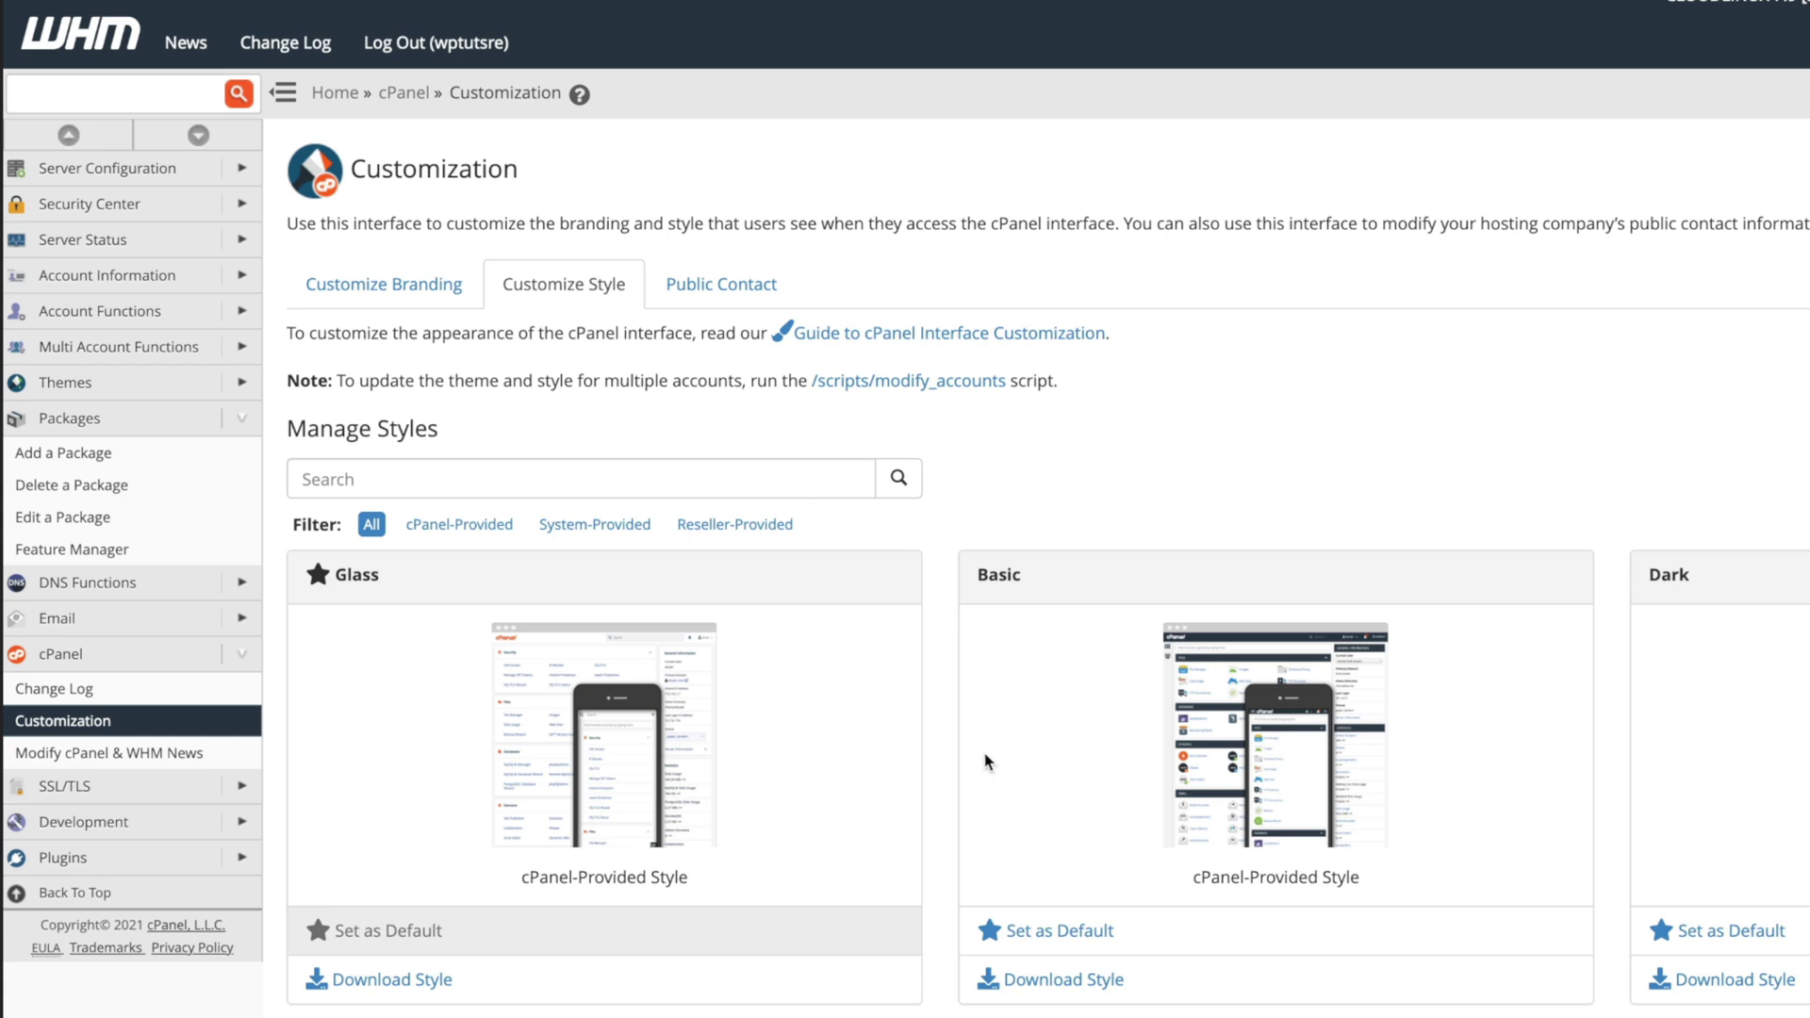
Filter to cPanel-Provided styles and set Dark as the default cPanel style.
{"action": "scroll", "coordinate": [987, 762], "scroll_direction": "down", "scroll_amount": 1}
{"action": "scroll", "coordinate": [986, 761], "scroll_direction": "down", "scroll_amount": 4}
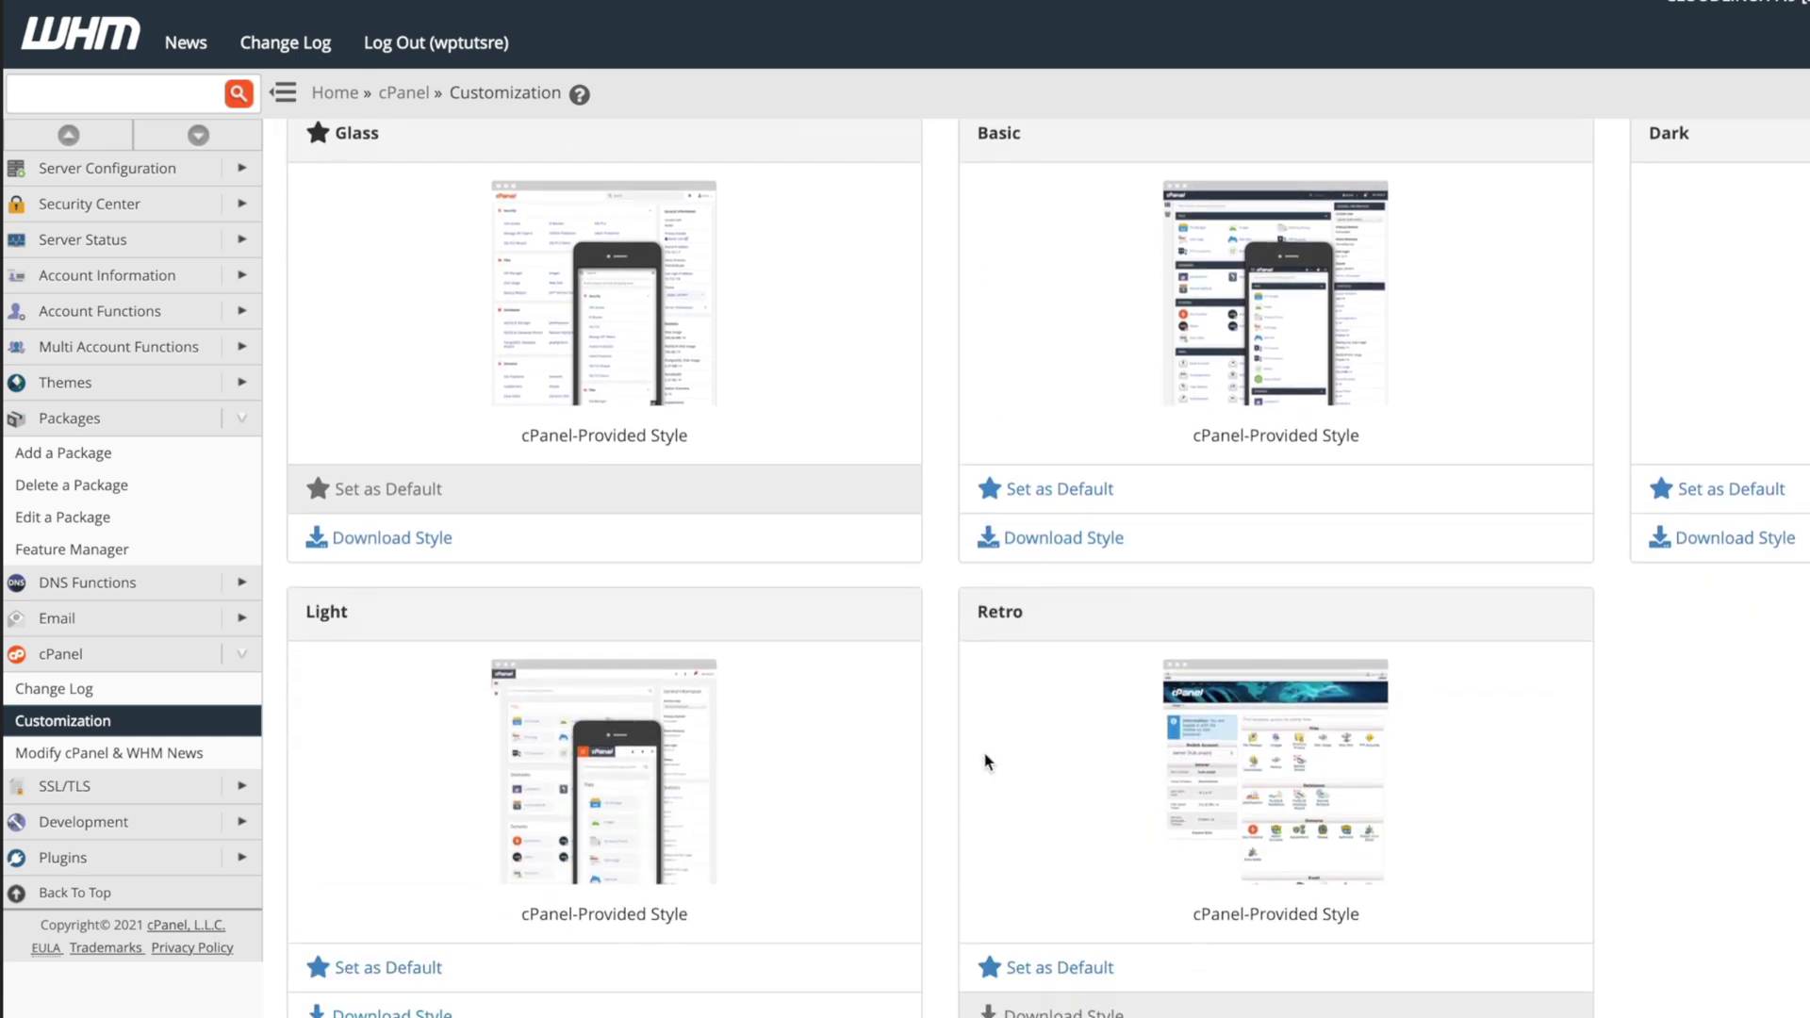
{"action": "scroll", "coordinate": [987, 761], "scroll_direction": "up", "scroll_amount": 2}
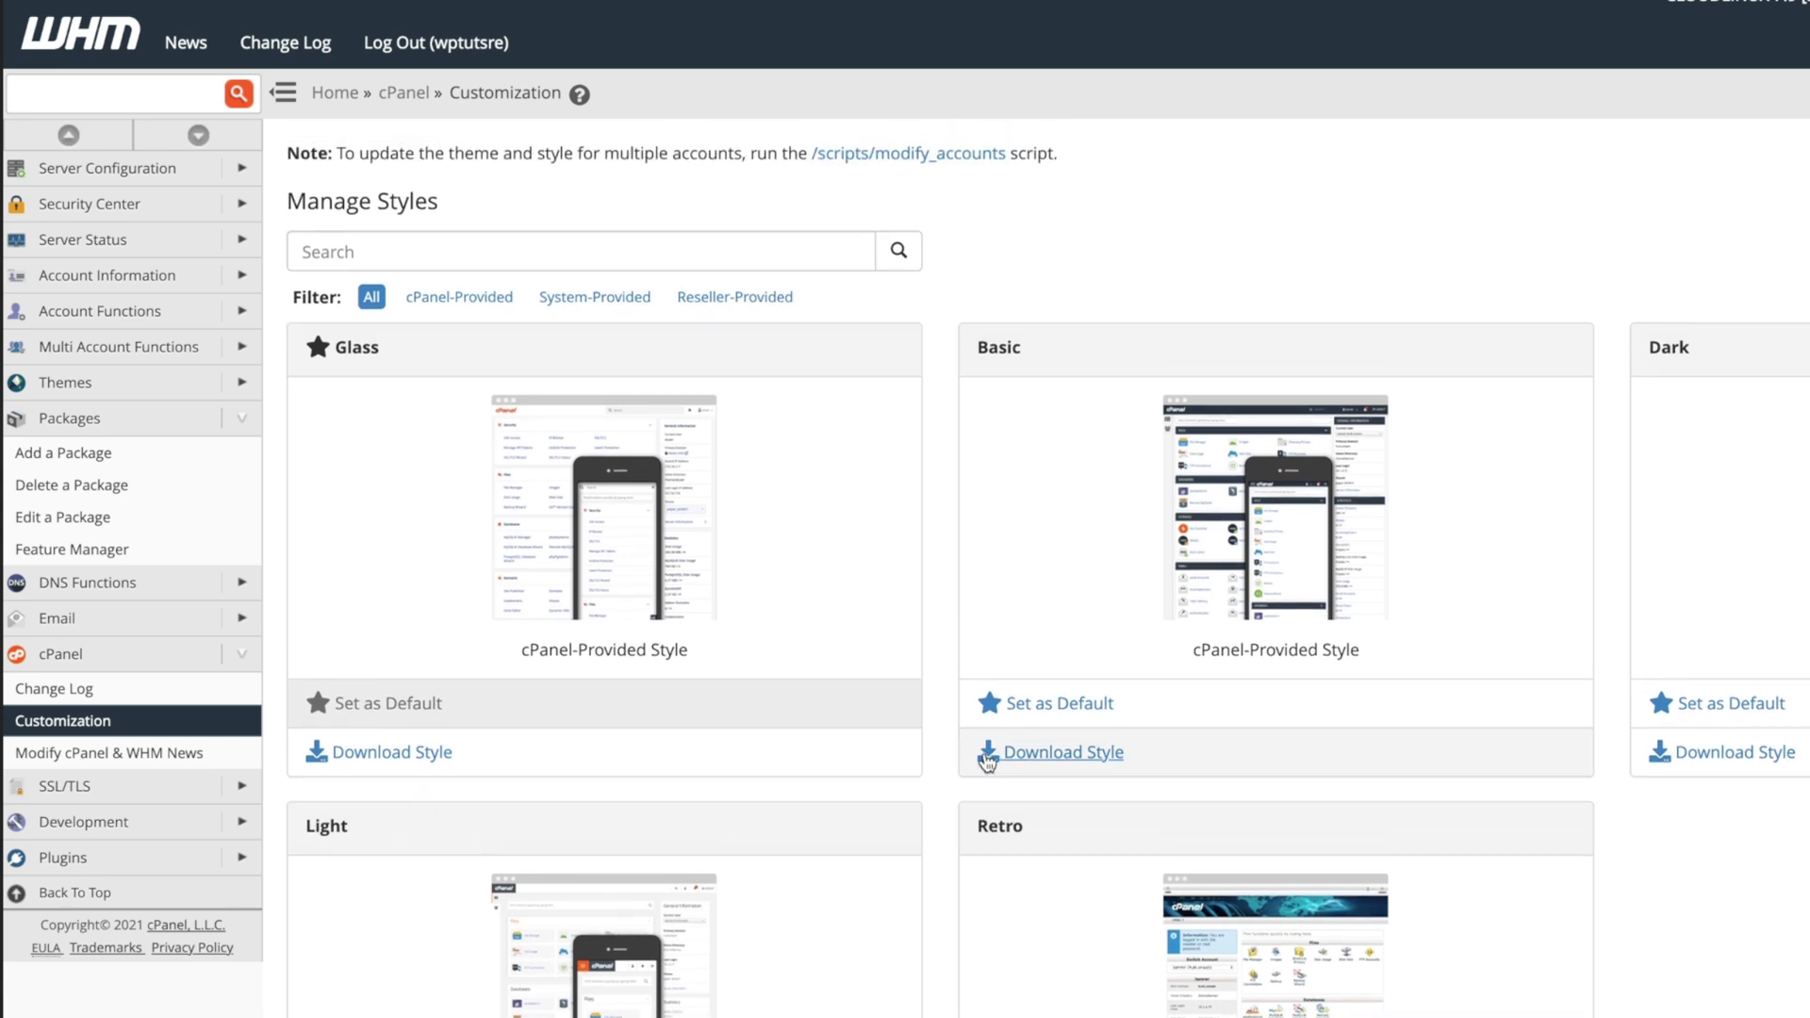
{"action": "left_click", "coordinate": [480, 312]}
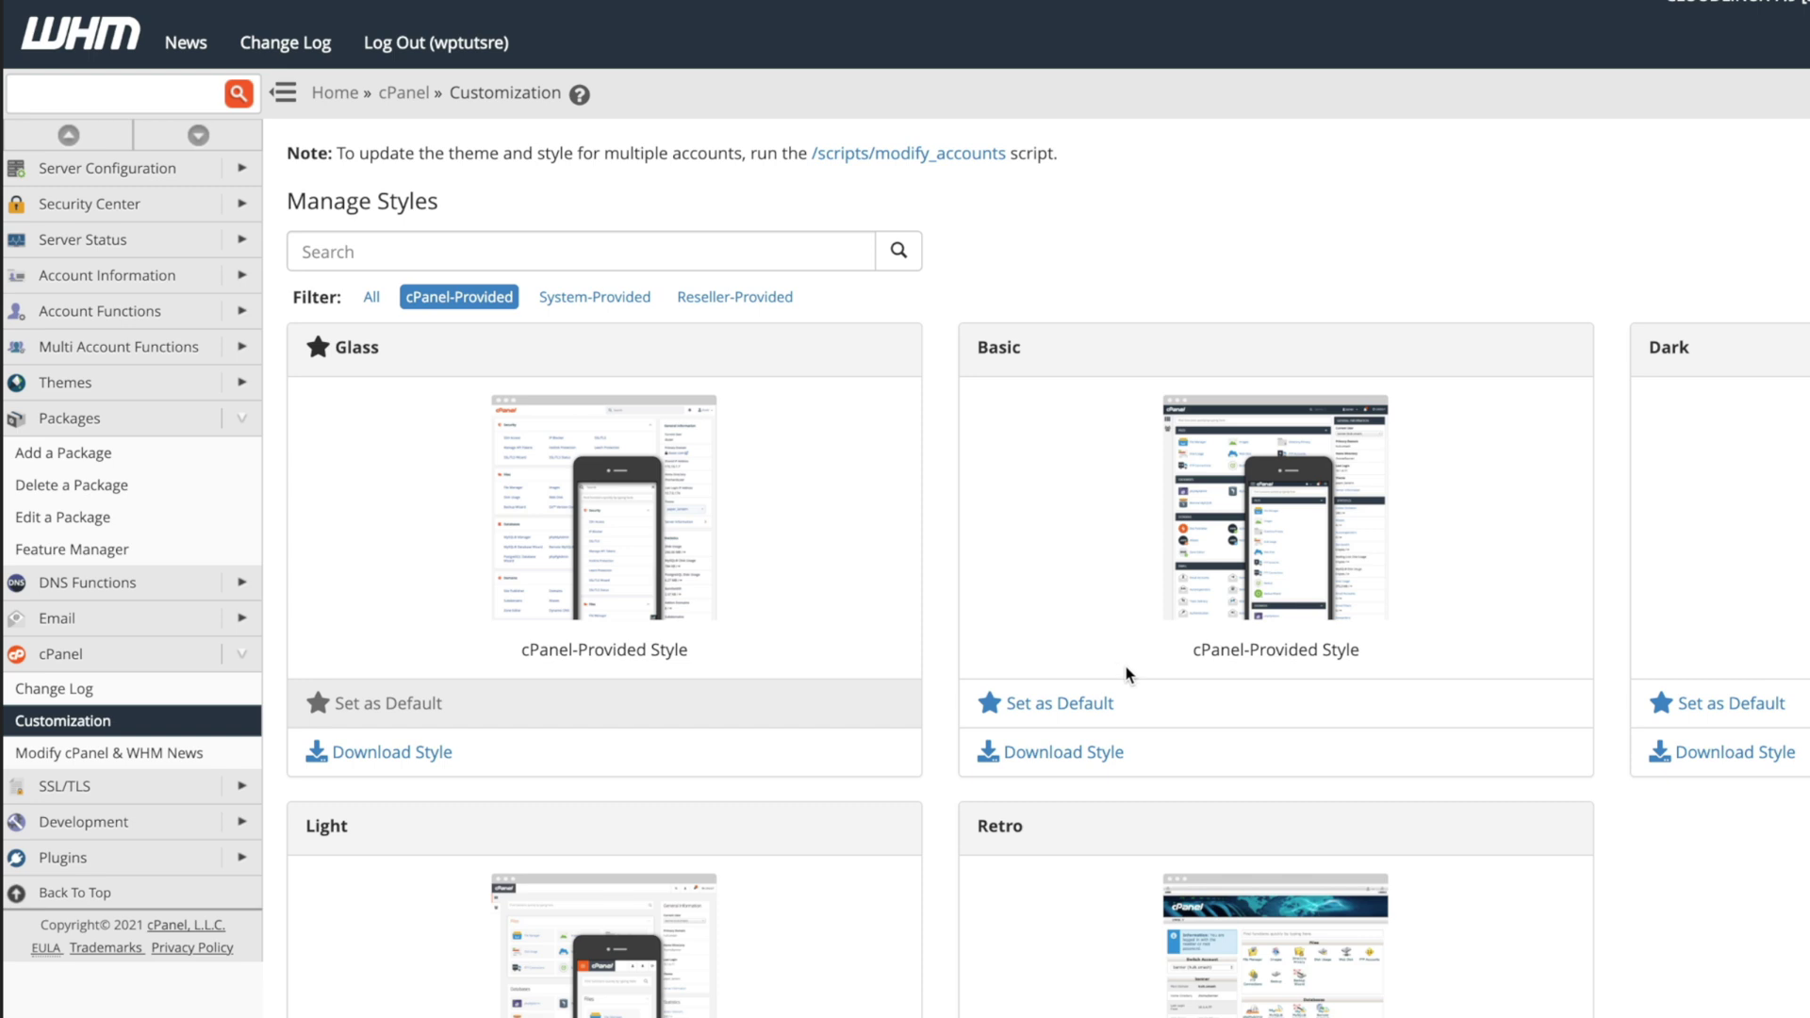
{"action": "left_click", "coordinate": [1767, 705]}
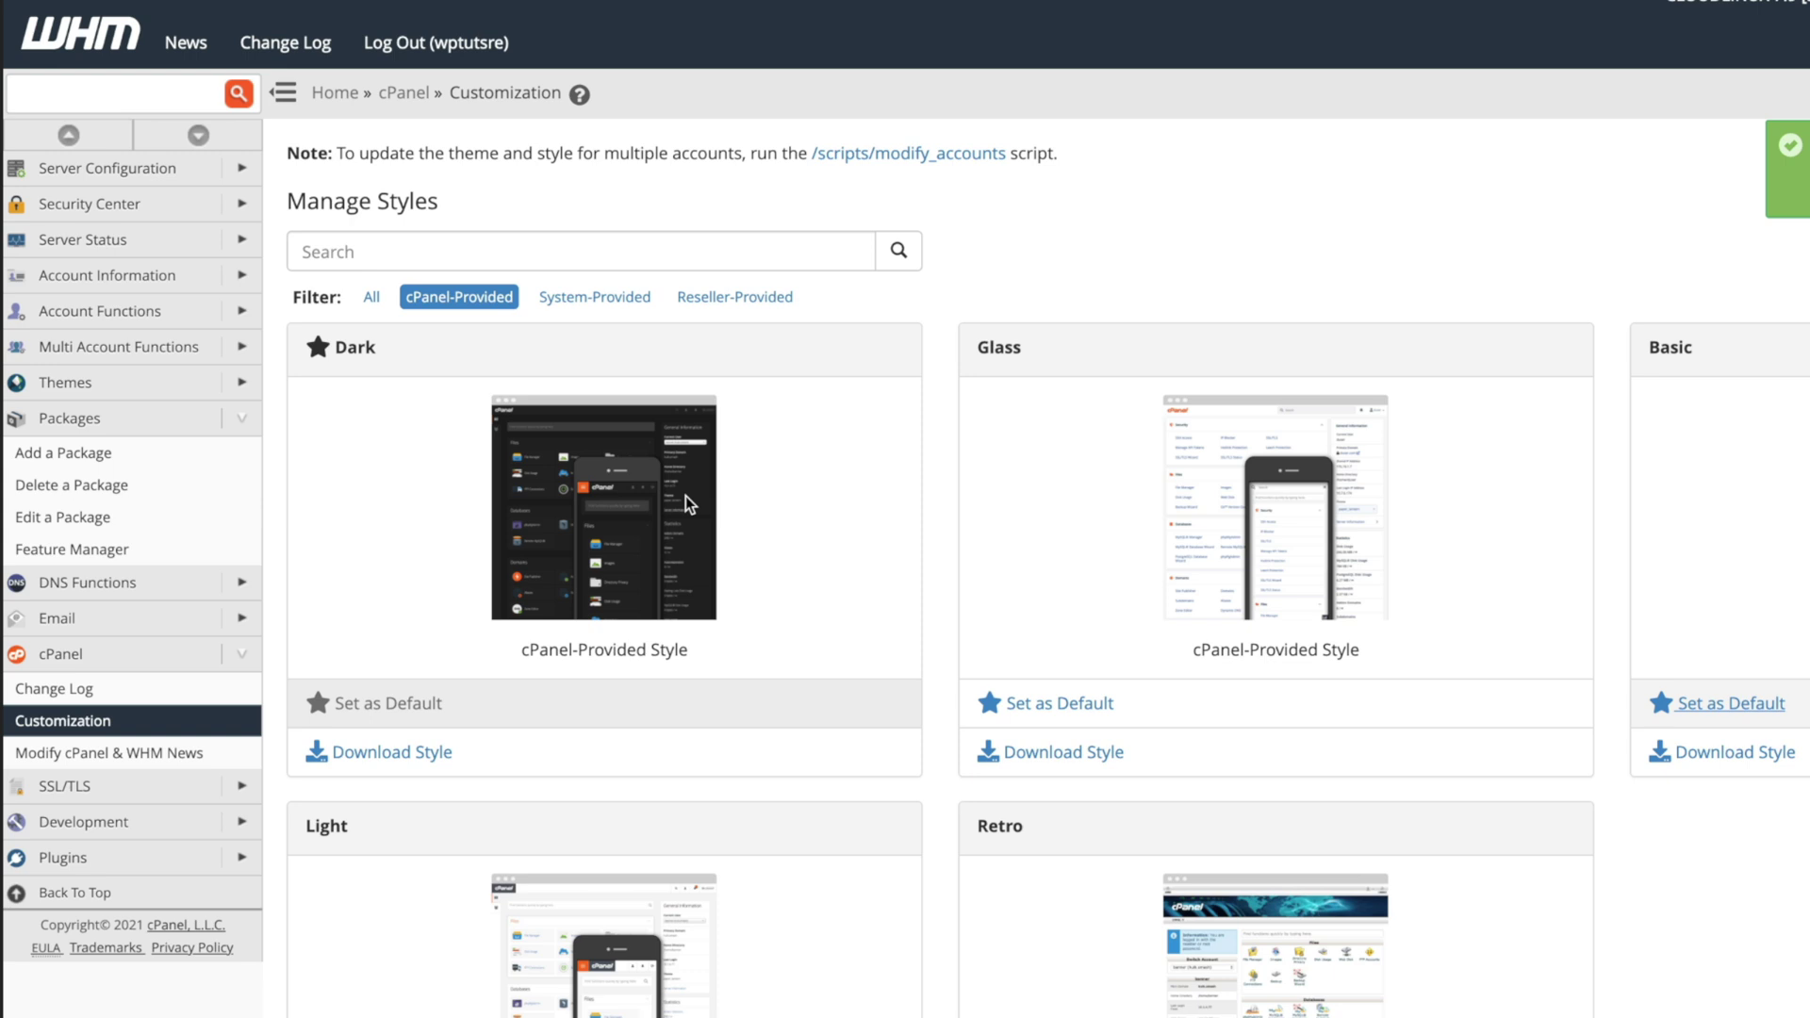
{"action": "scroll", "coordinate": [690, 575], "scroll_direction": "down", "scroll_amount": 2}
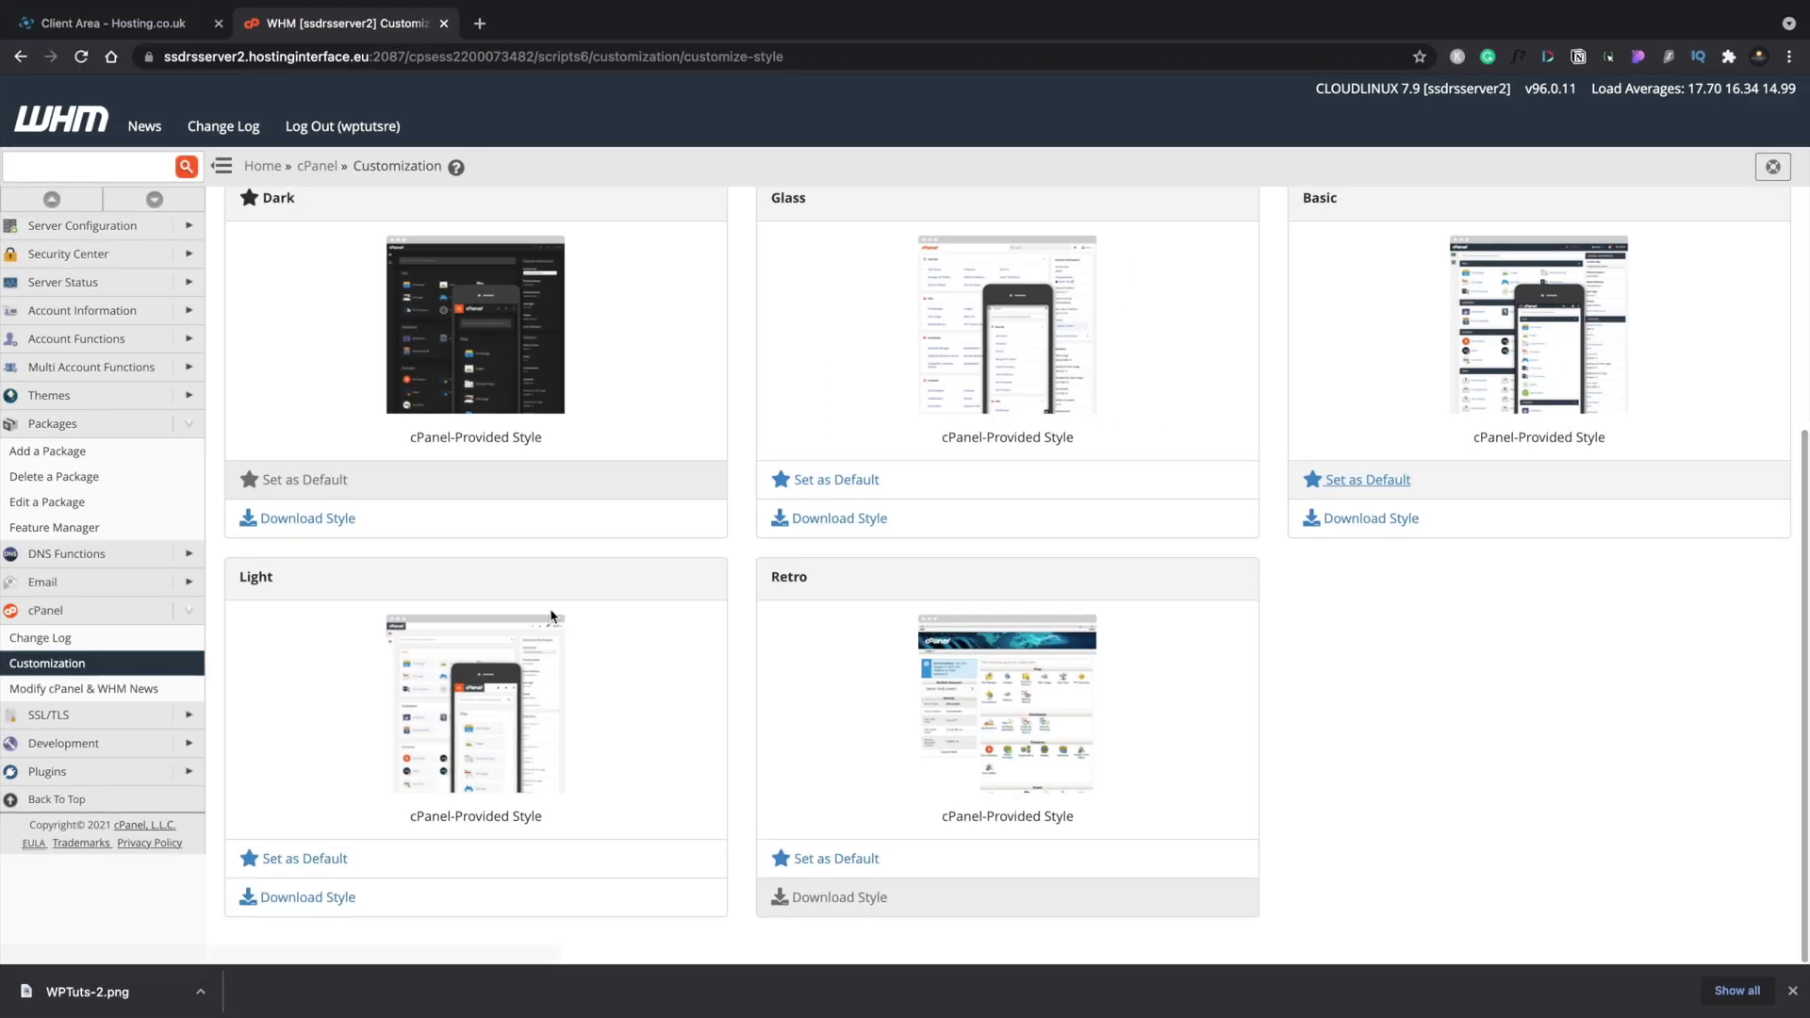
{"action": "scroll", "coordinate": [551, 611], "scroll_direction": "up", "scroll_amount": 4}
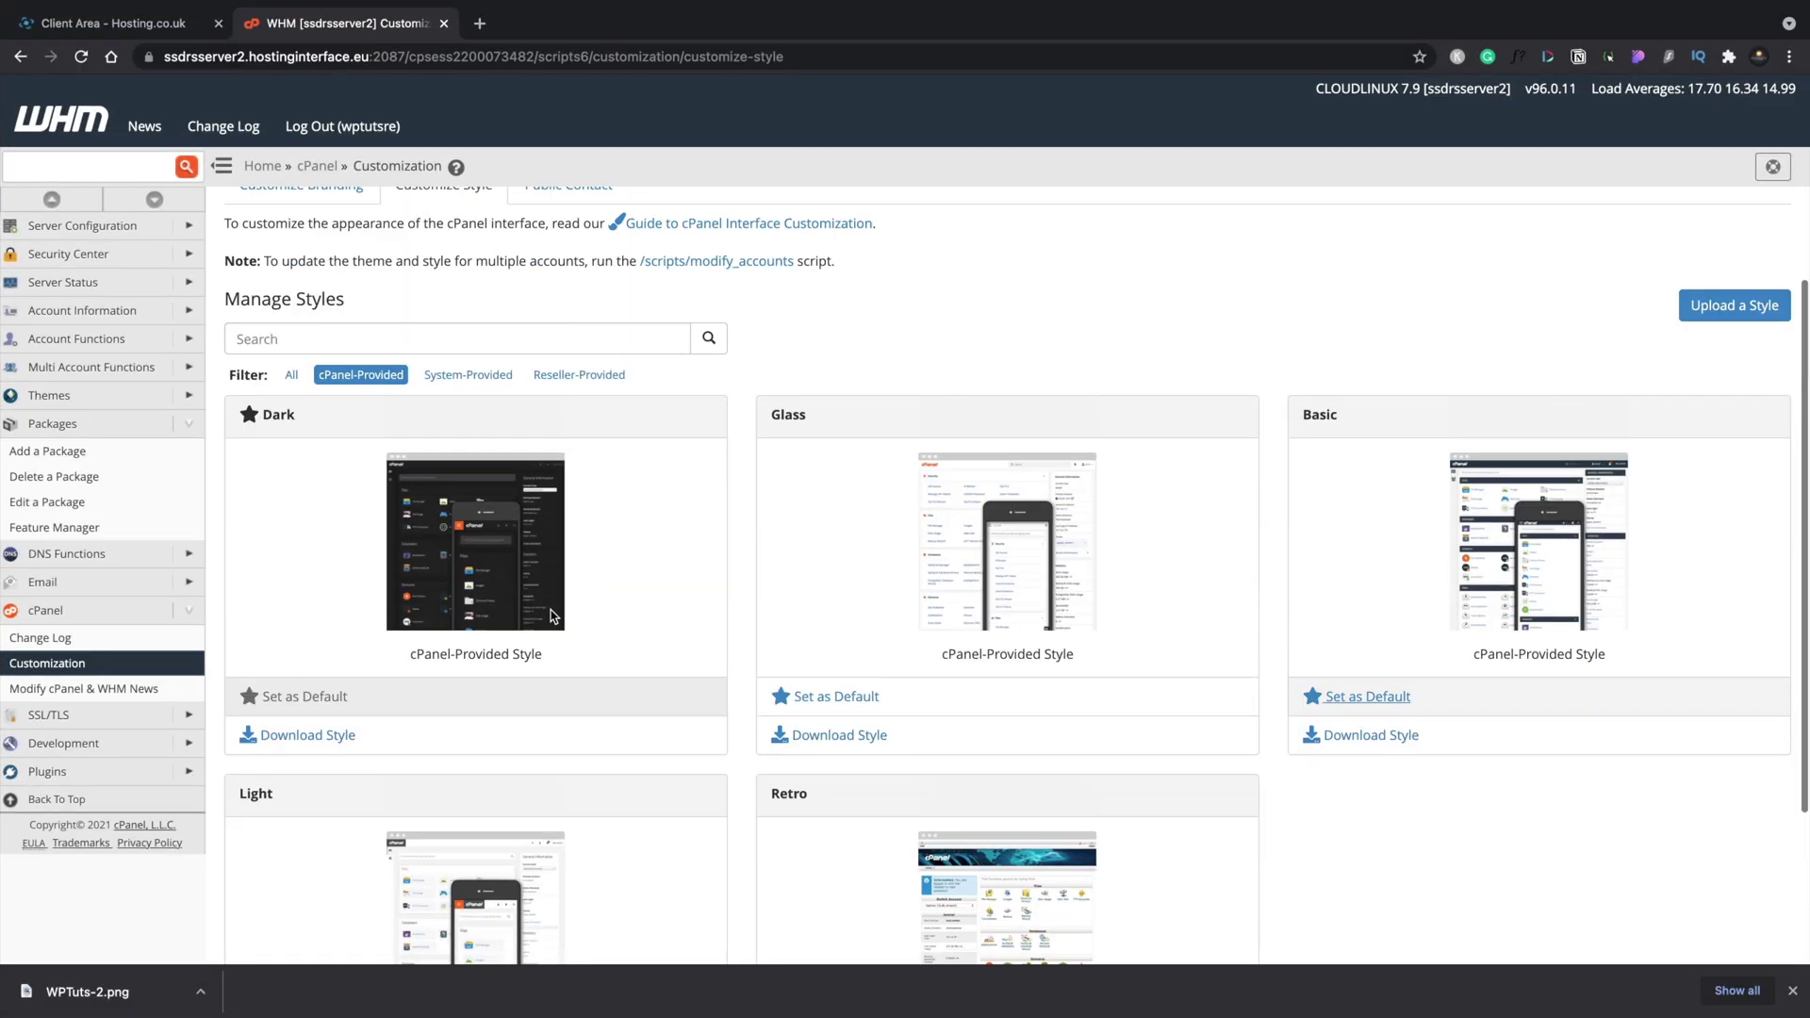
Review the Public Contact settings and save the branding changes.
{"action": "left_click", "coordinate": [611, 316]}
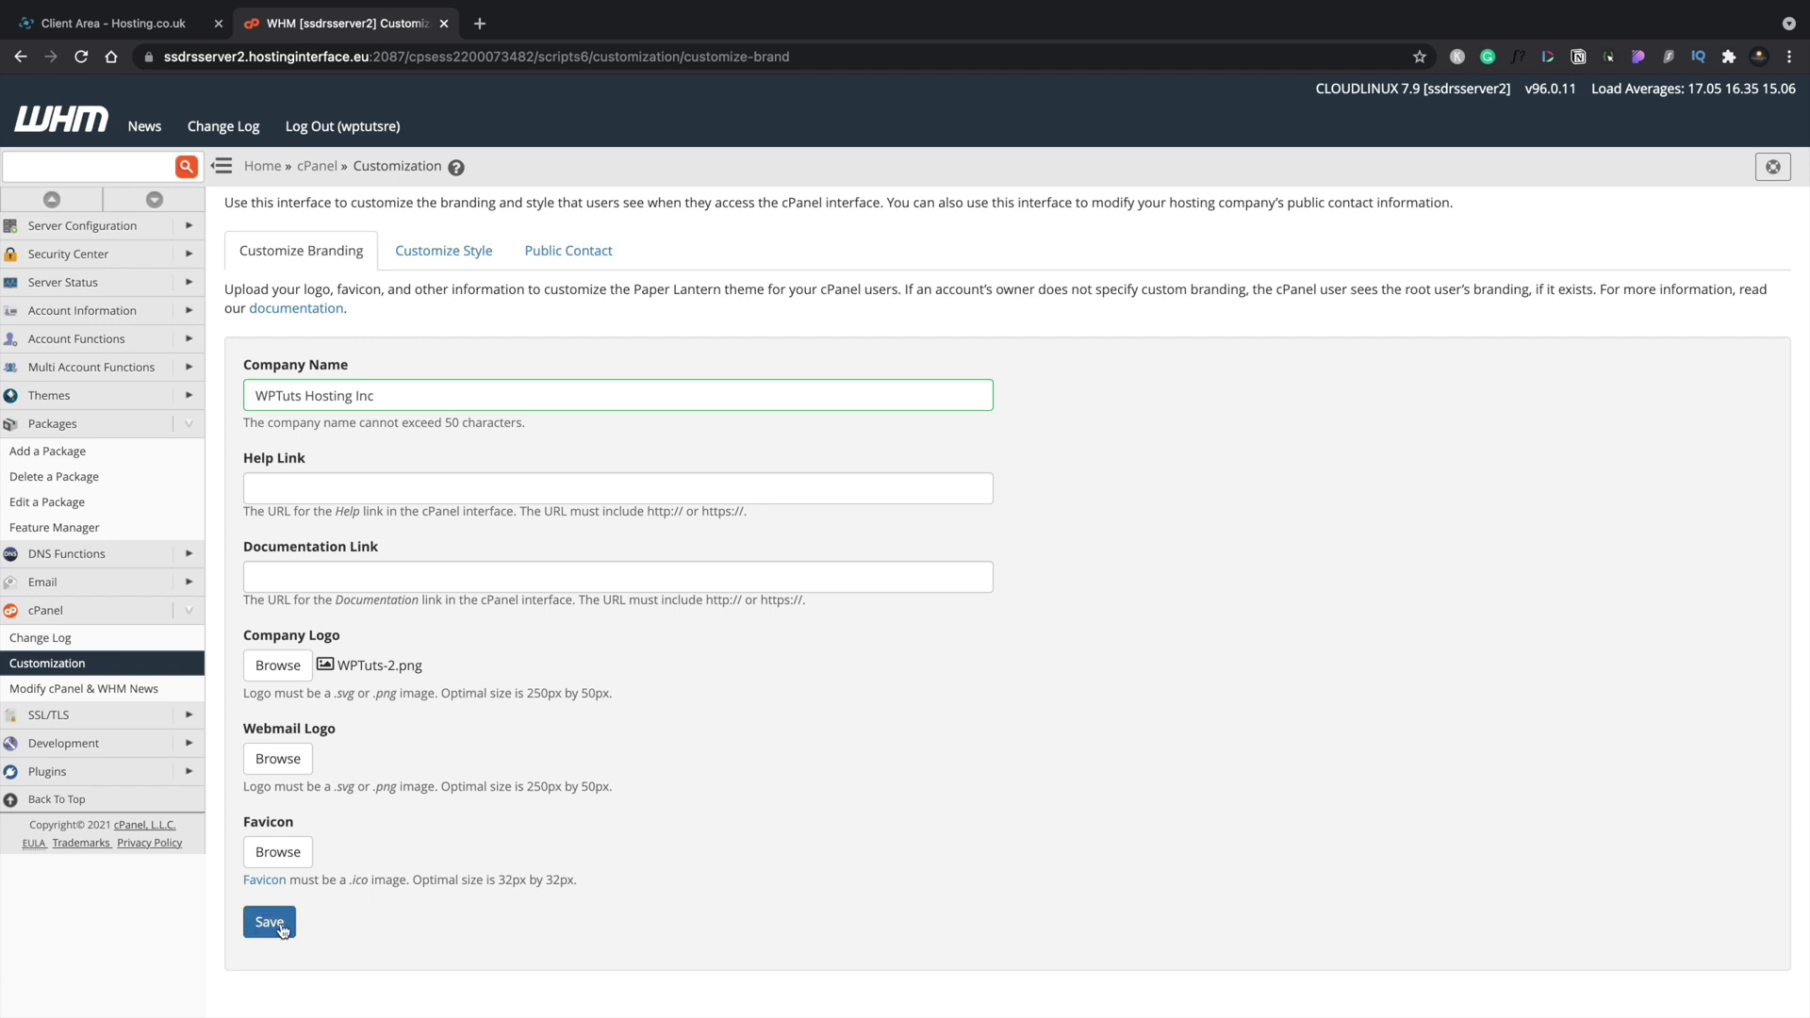
{"action": "left_click", "coordinate": [283, 931]}
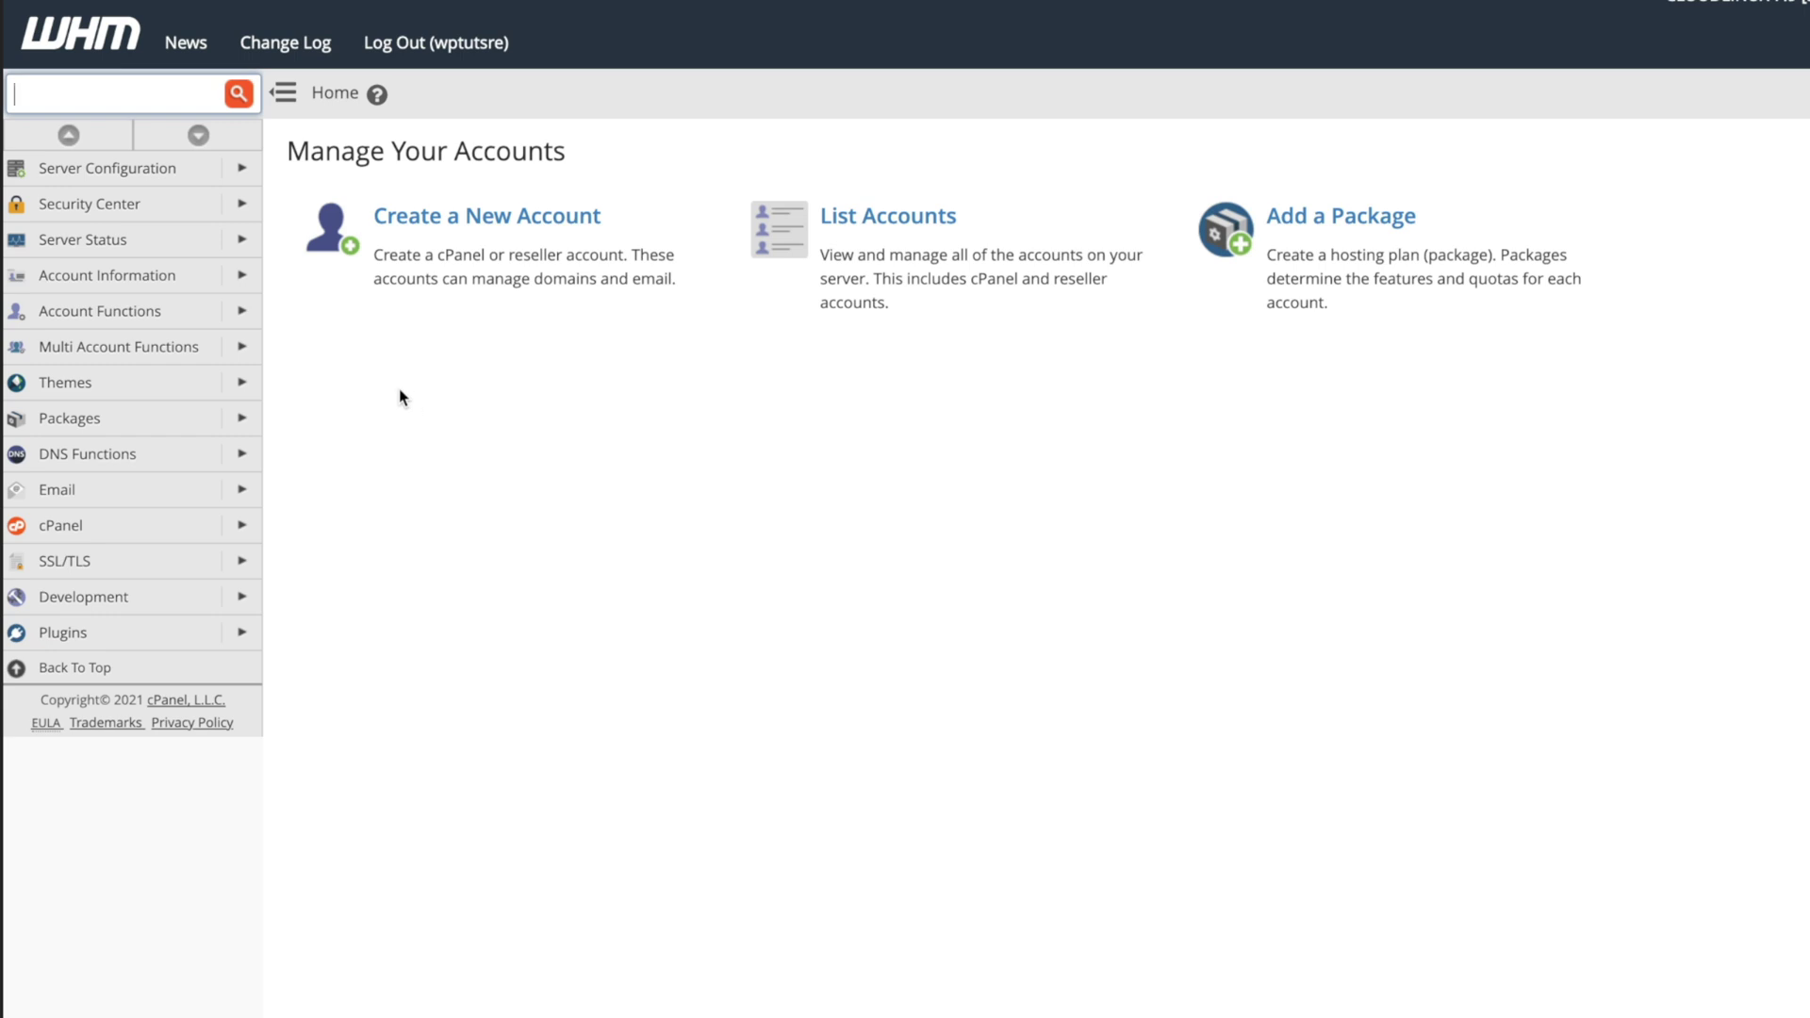
Open WHM's Create a New Account form and review the Hosting Micro package limits (1 of 10 accounts used).
{"action": "left_click", "coordinate": [245, 320]}
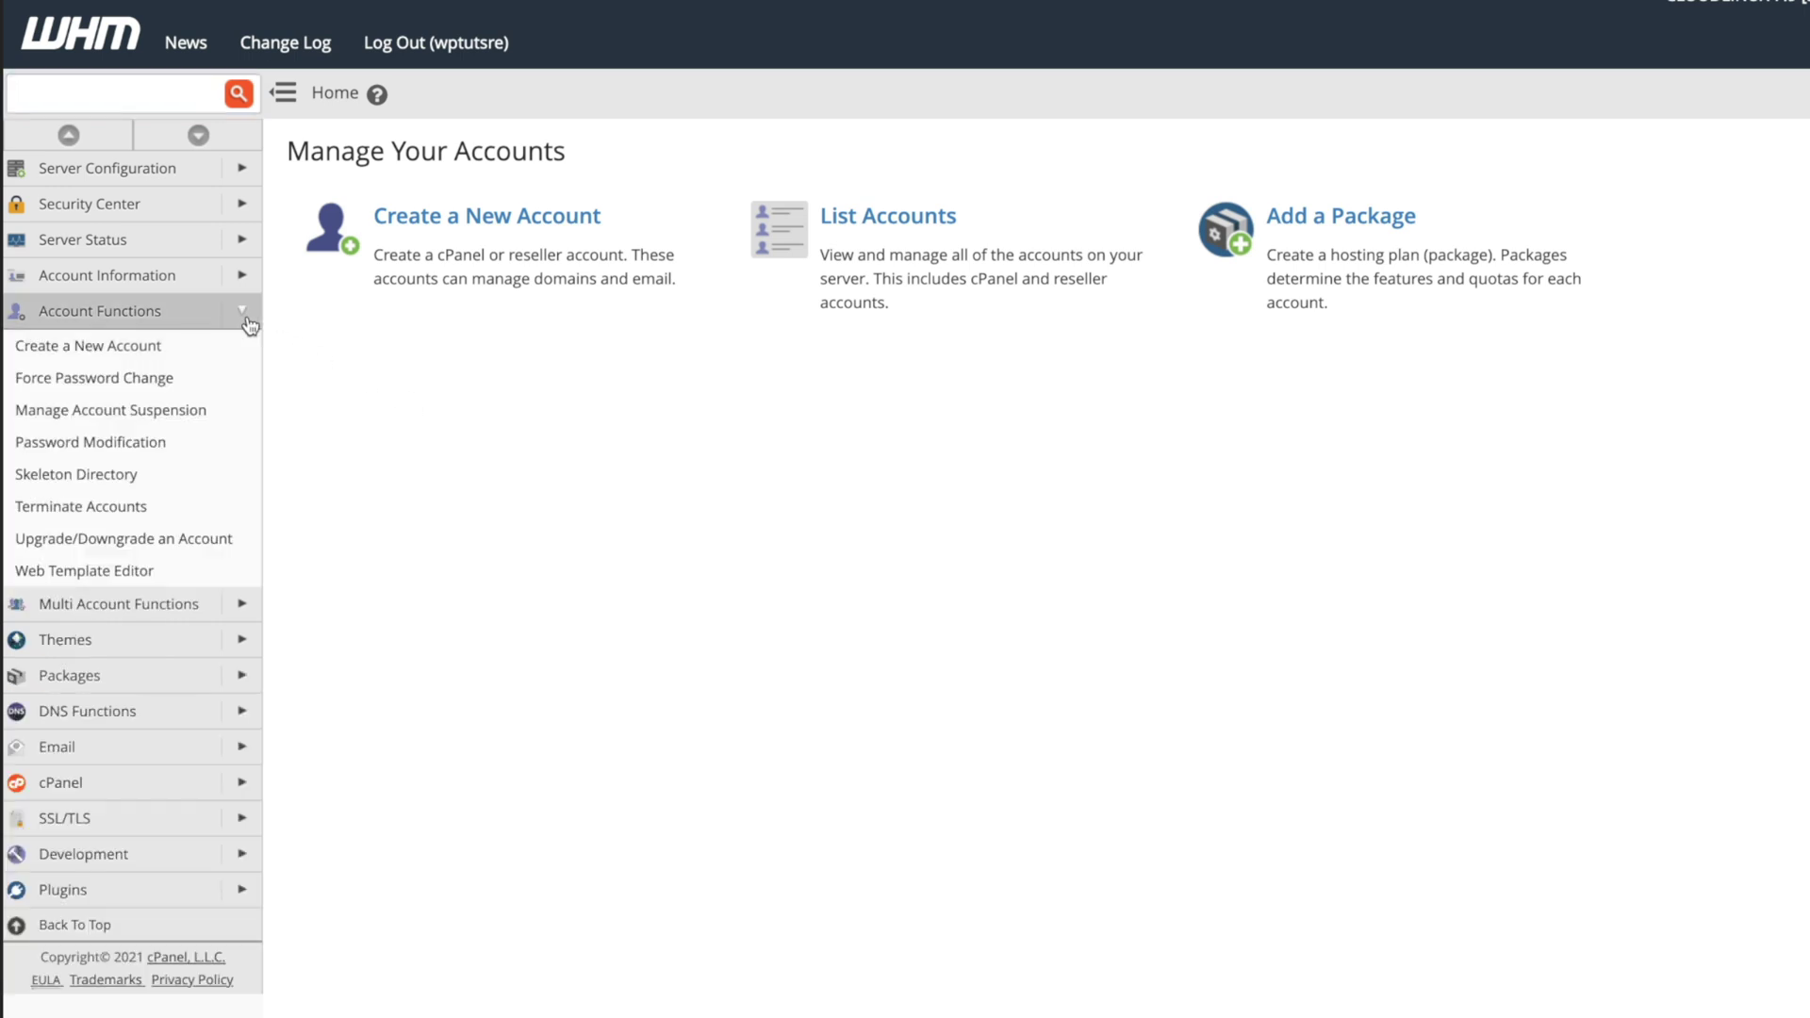
{"action": "left_click", "coordinate": [150, 356]}
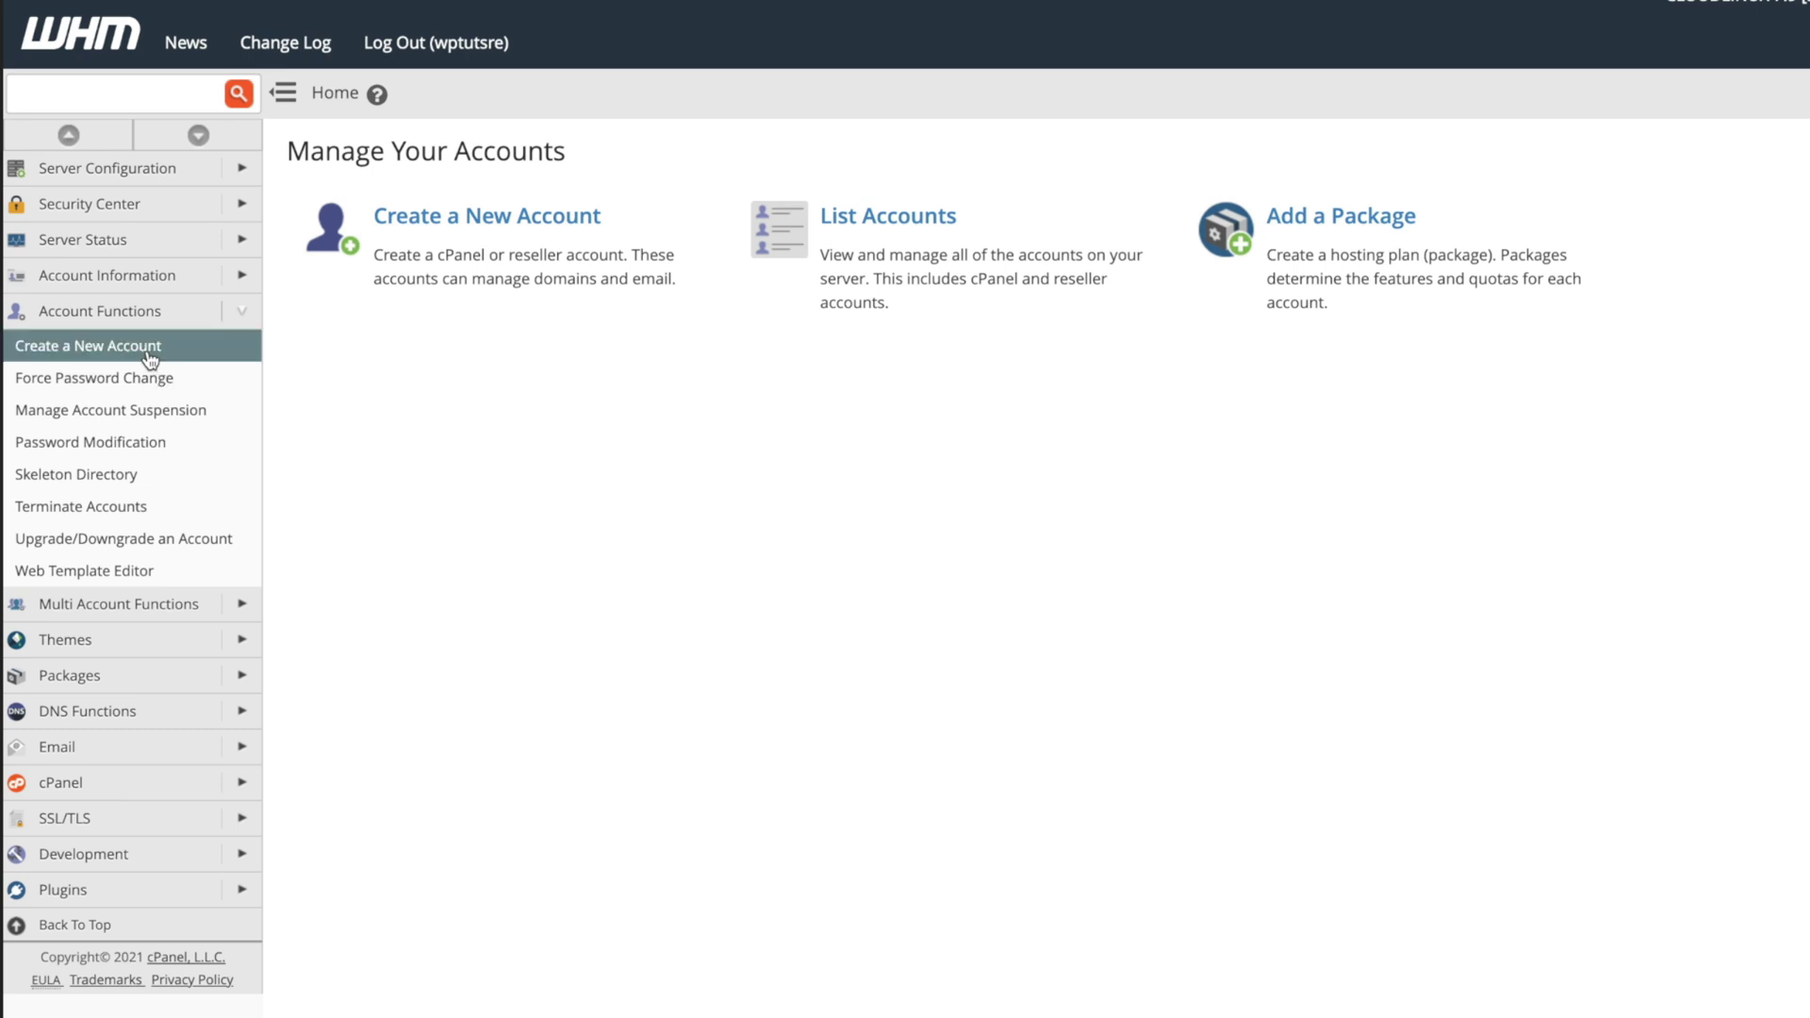
{"action": "scroll", "coordinate": [1134, 664], "scroll_direction": "down", "scroll_amount": 1}
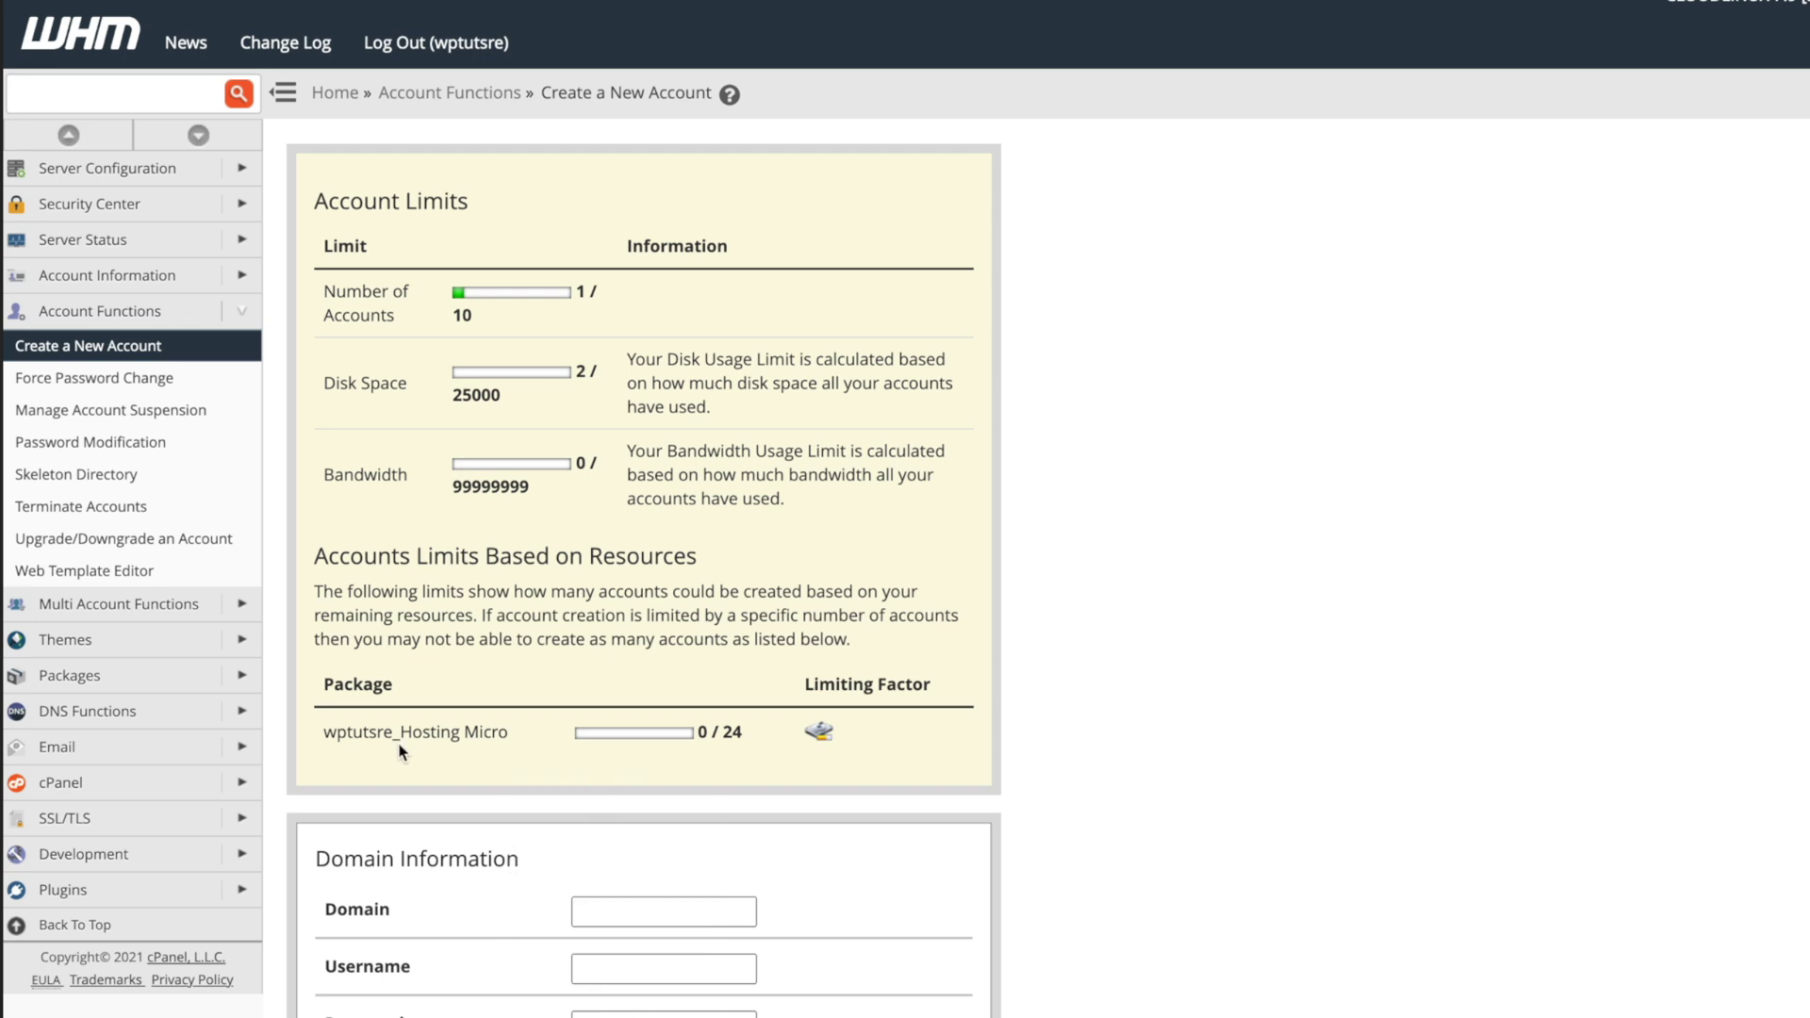
{"action": "mouse_move", "coordinate": [455, 742]}
{"action": "scroll", "coordinate": [655, 721], "scroll_direction": "down", "scroll_amount": 6}
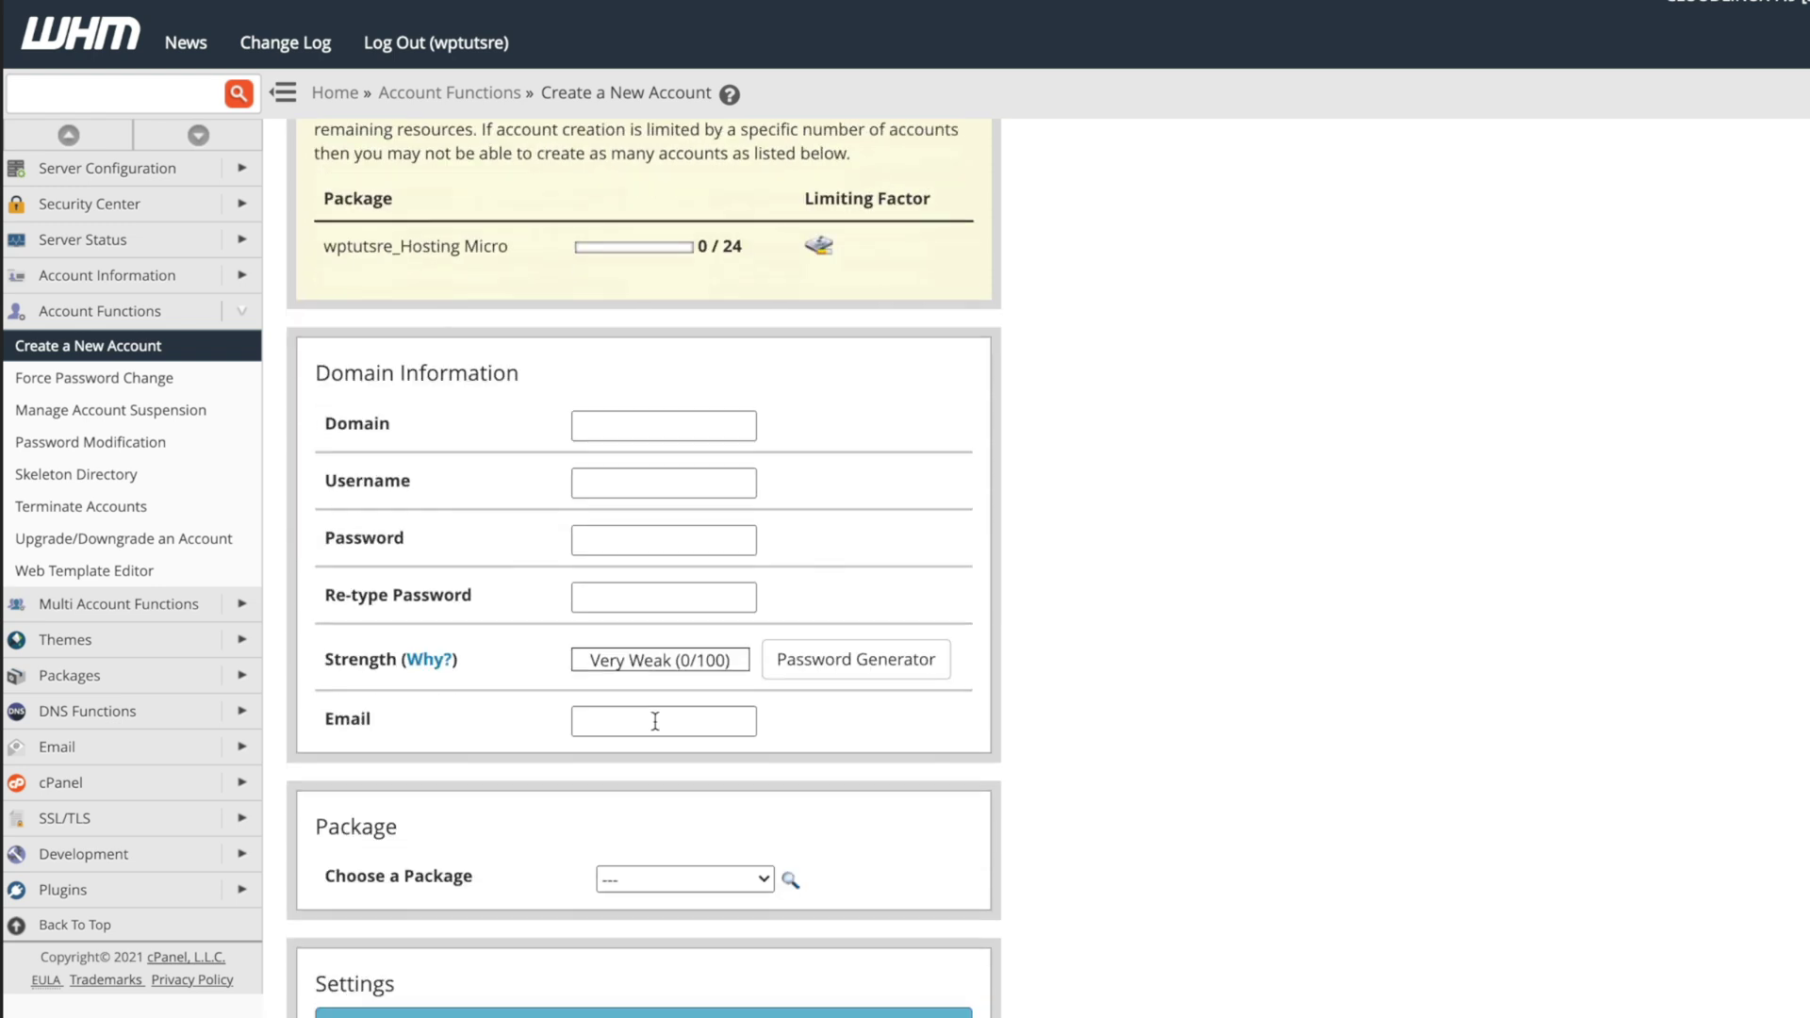
Enter the domain learnelementor.co.uk and replace the auto-filled username with a custom one.
{"action": "scroll", "coordinate": [658, 727], "scroll_direction": "down", "scroll_amount": 1}
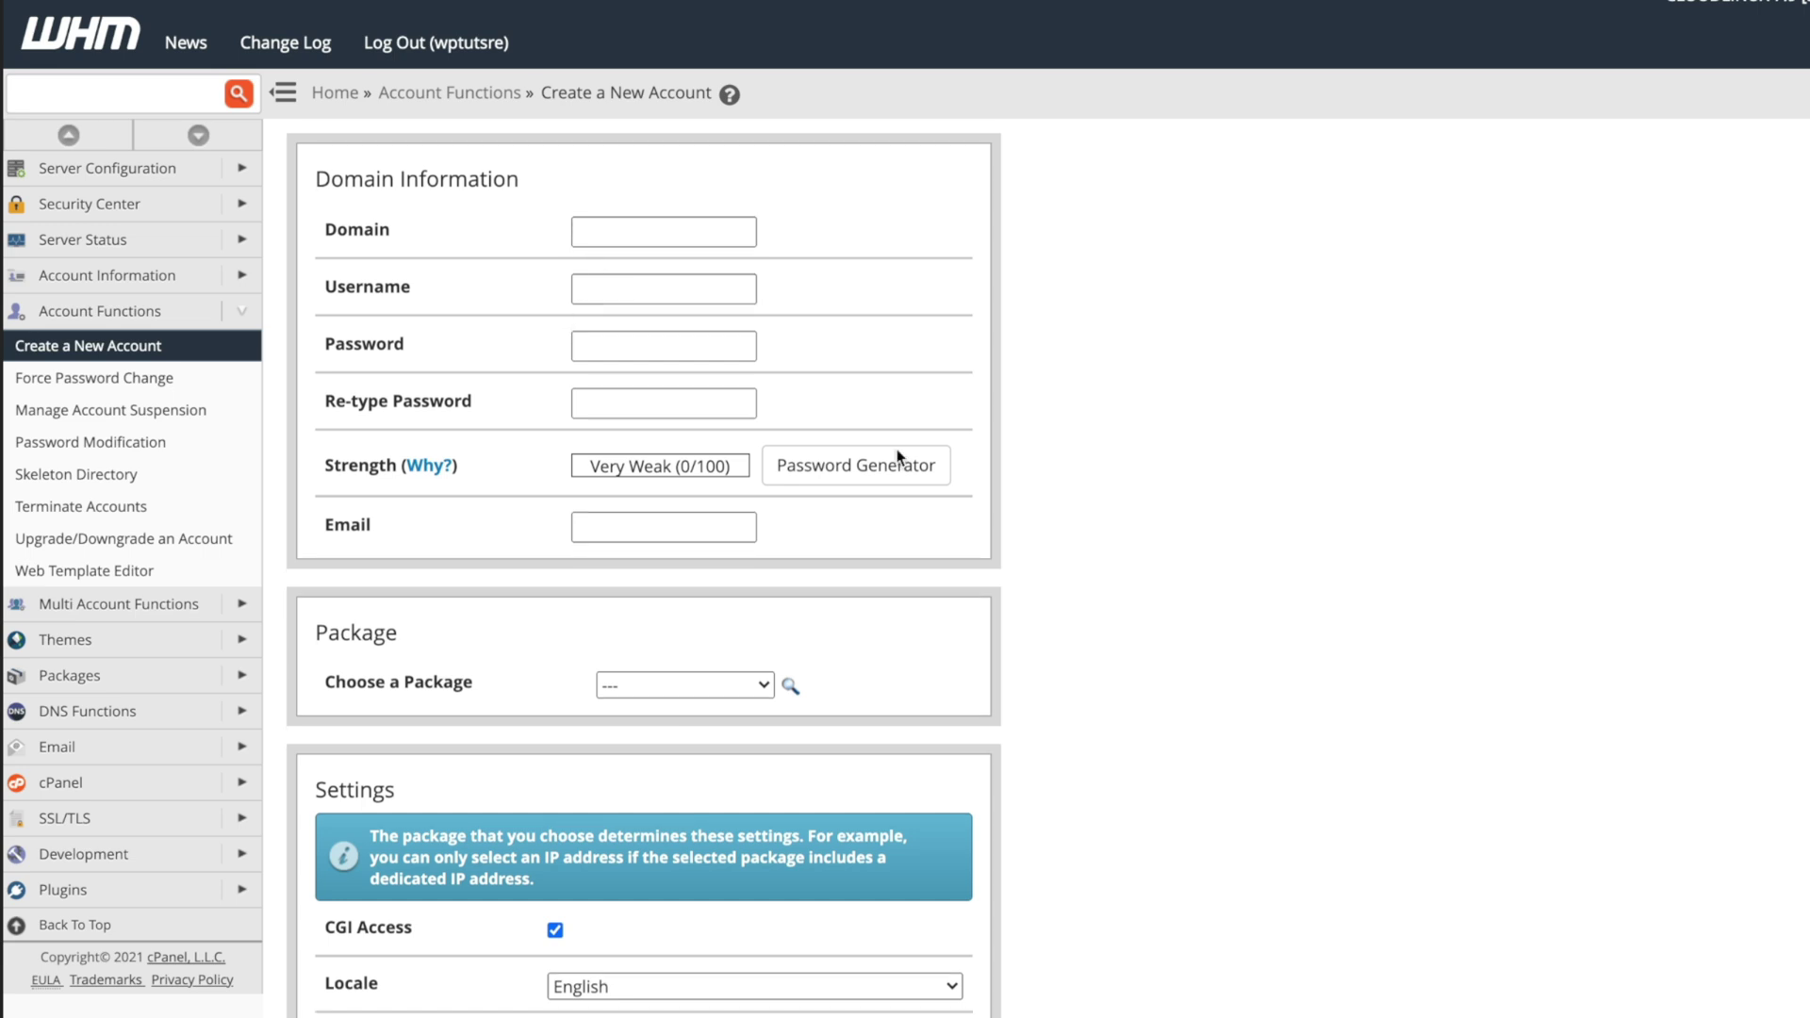
{"action": "left_click", "coordinate": [598, 237]}
{"action": "type", "text": "learnelementor.co.uk"}
{"action": "left_click", "coordinate": [625, 281]}
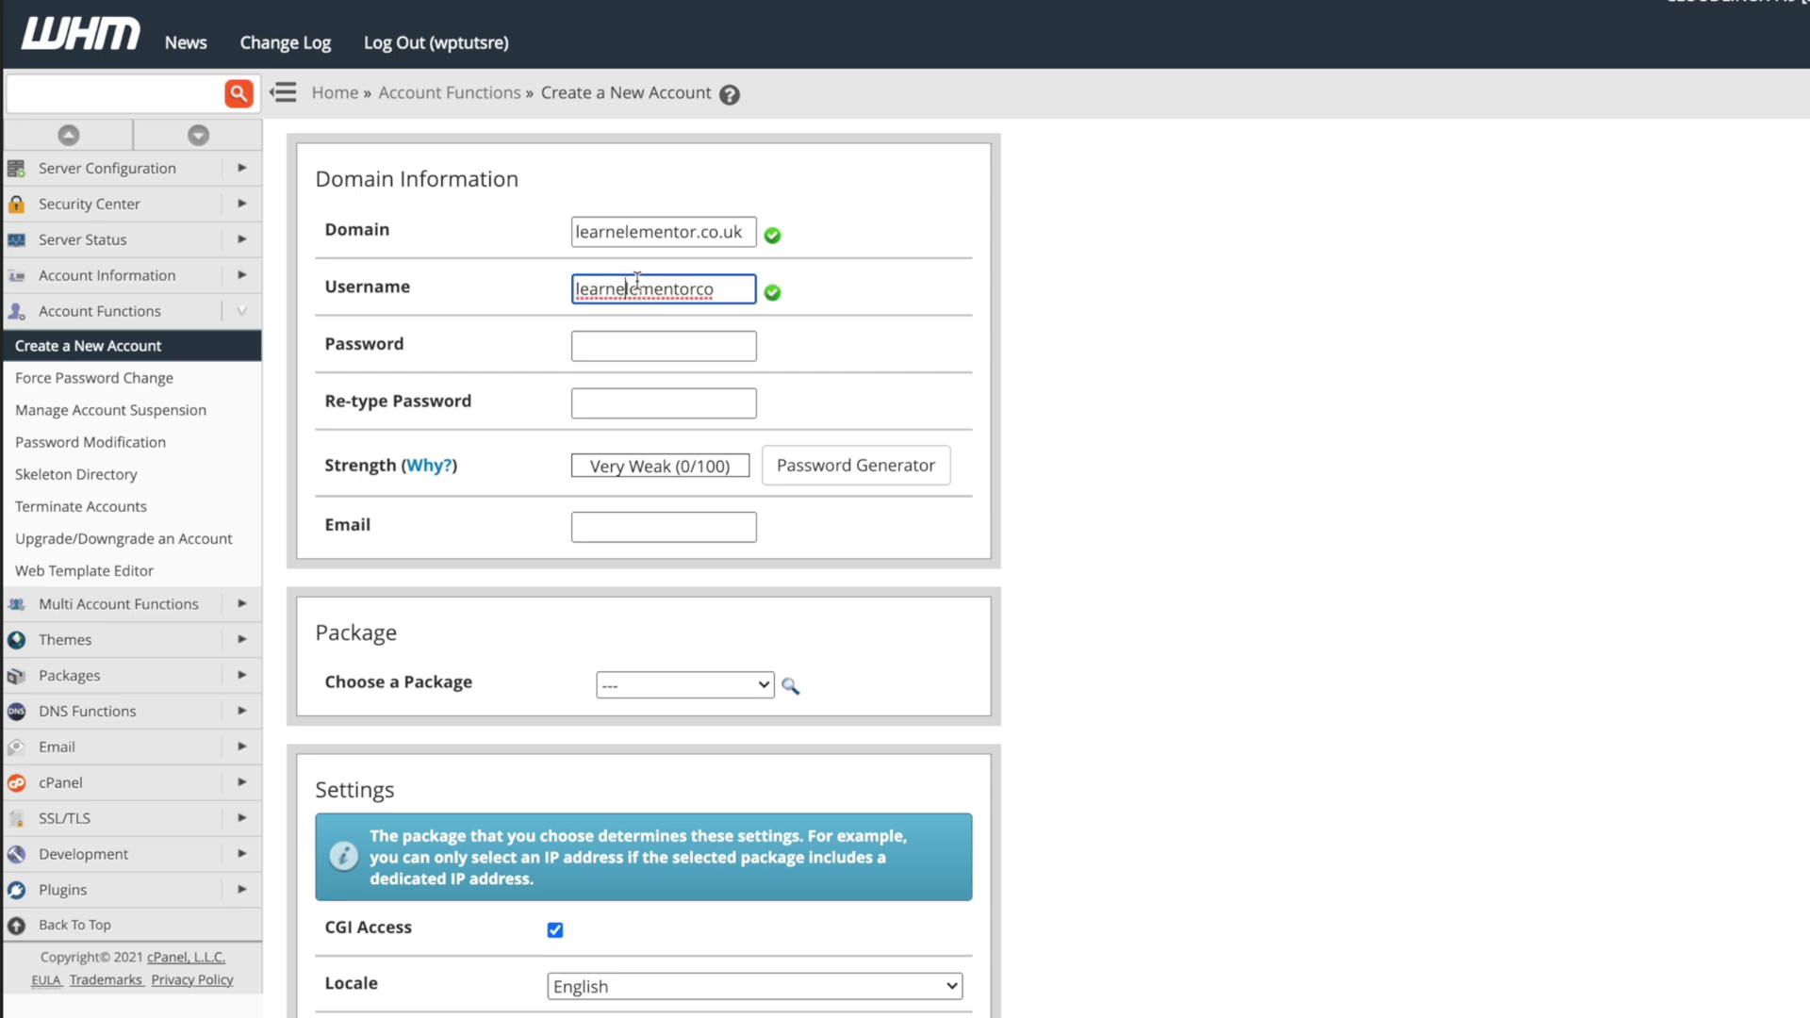
{"action": "left_click", "coordinate": [726, 291]}
{"action": "left_click_drag", "start_coordinate": [726, 291], "coordinate": [577, 293]}
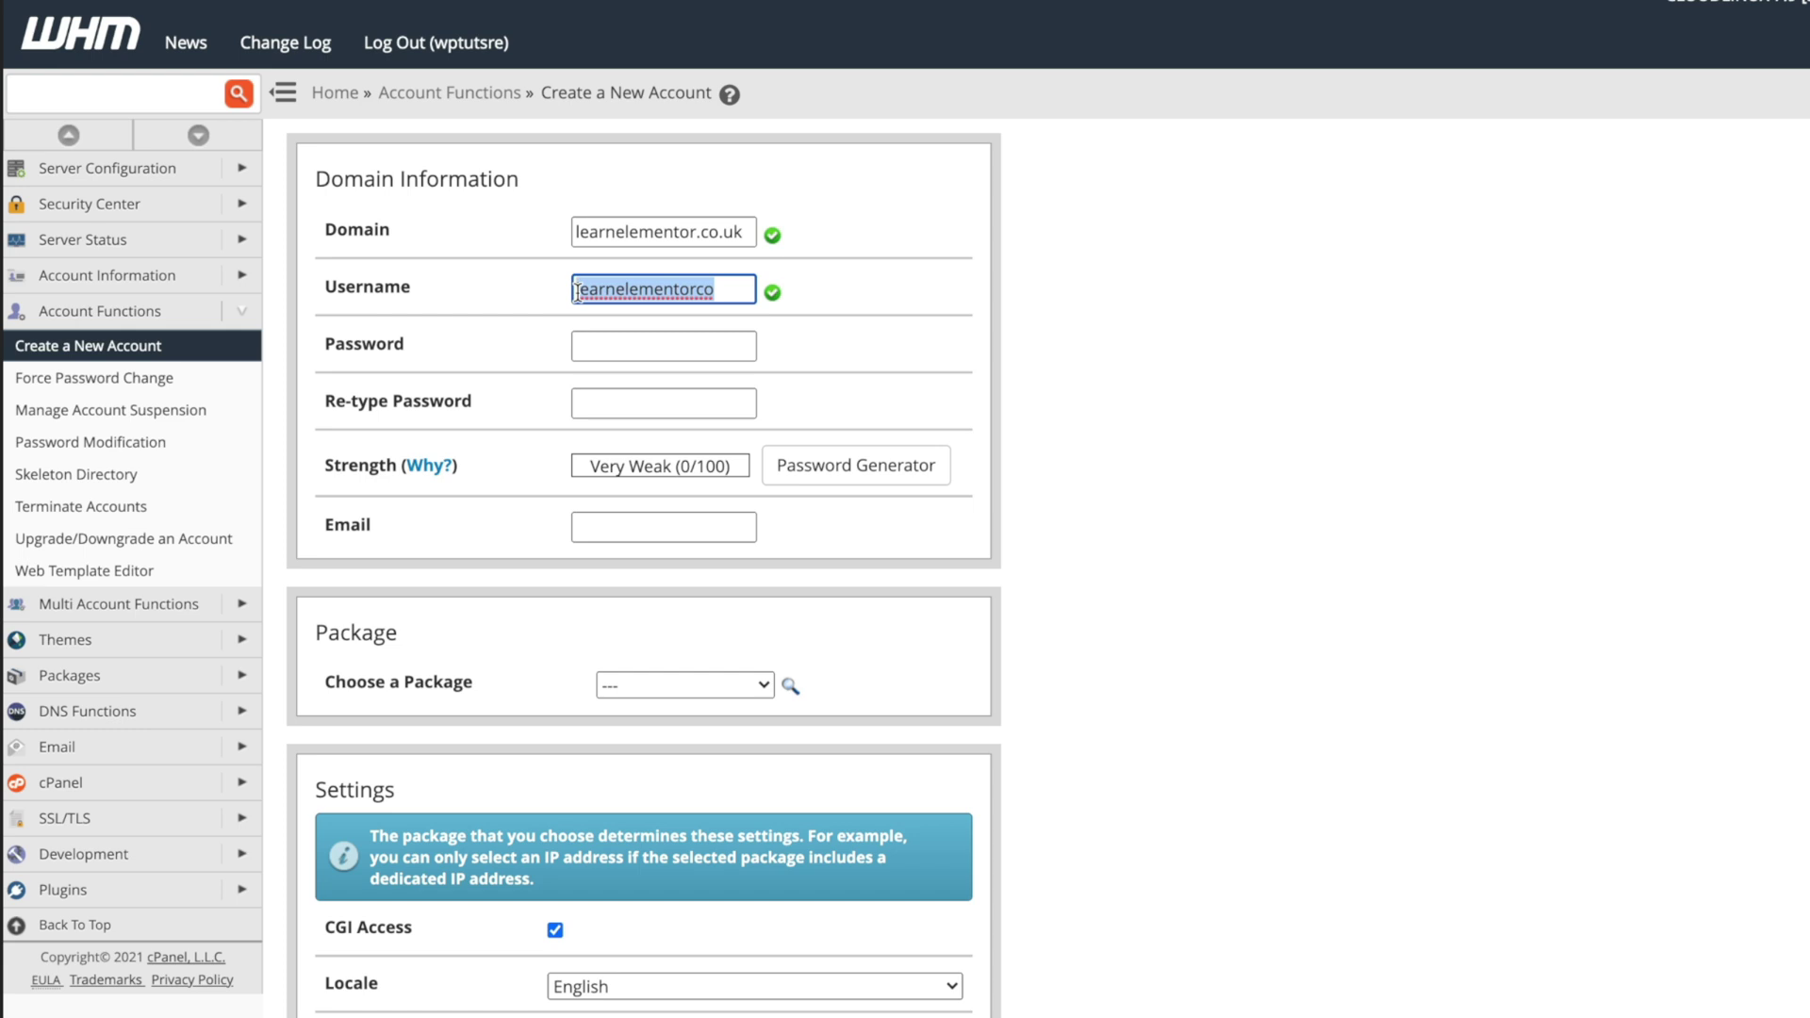
{"action": "type", "text": "hfskjdhff7h"}
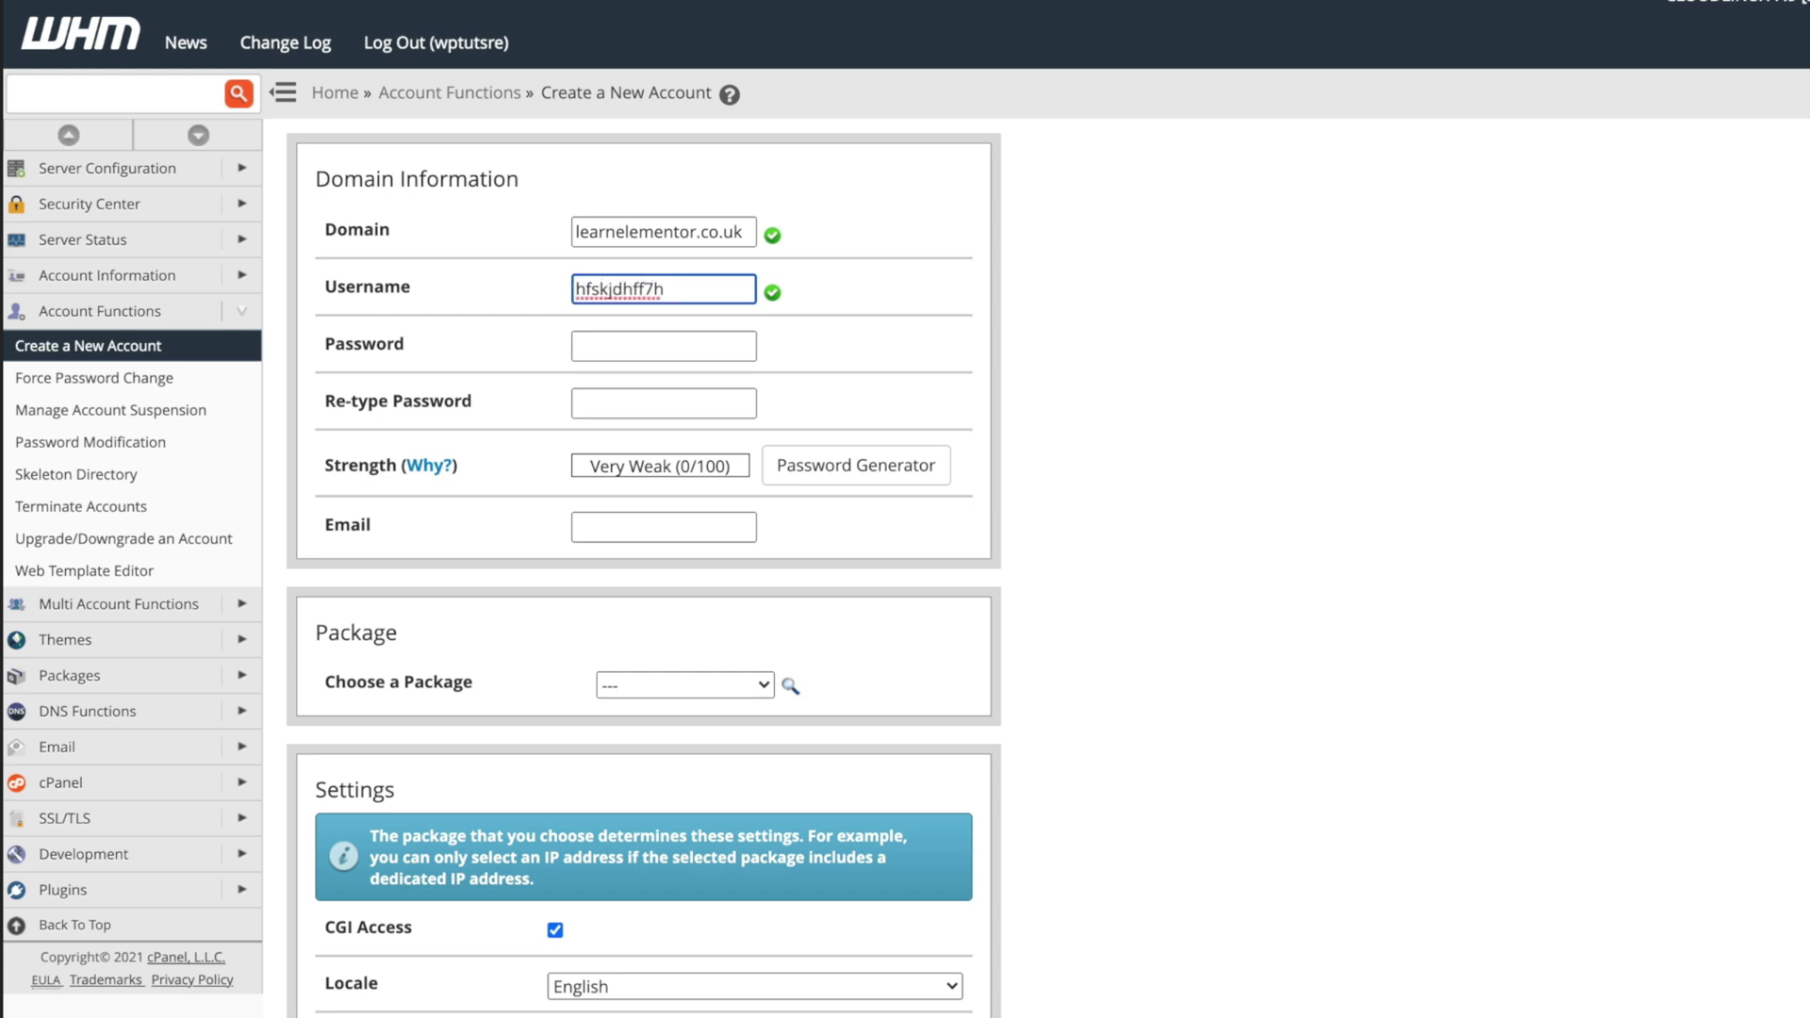
Generate a Very Strong (100/100) password and apply it to both password fields.
{"action": "left_click", "coordinate": [653, 345]}
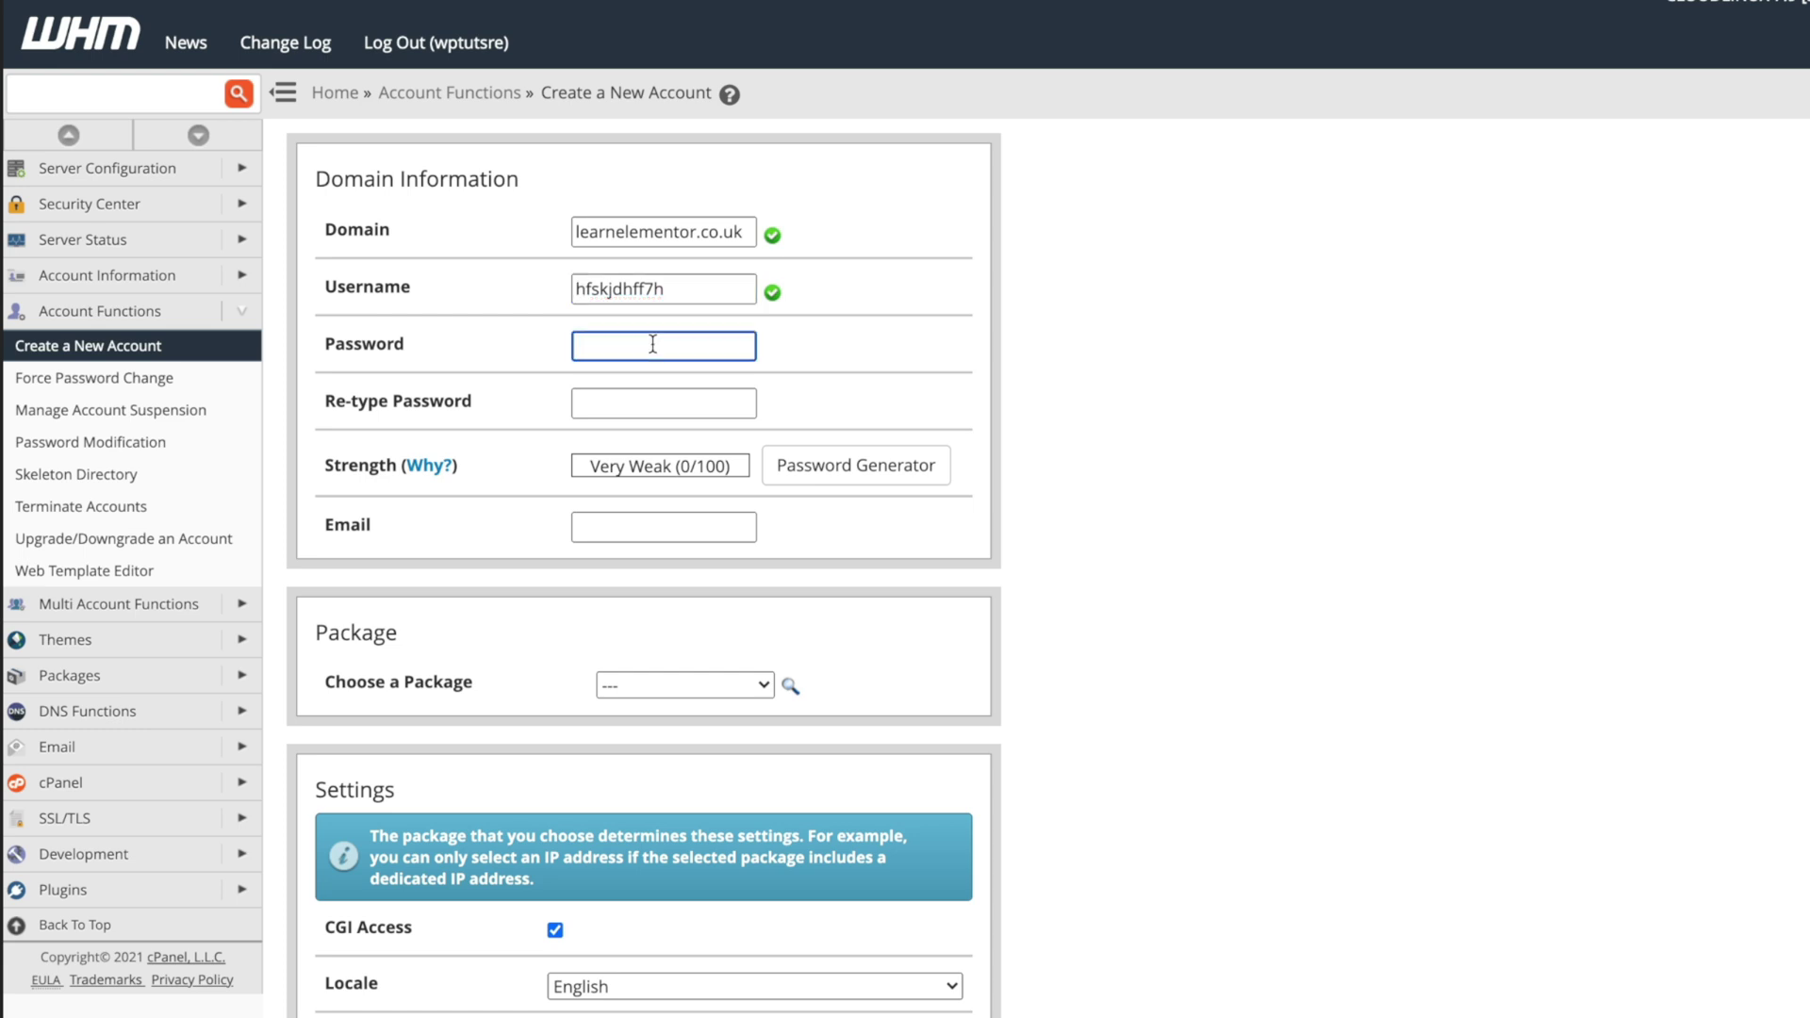
{"action": "left_click", "coordinate": [834, 477]}
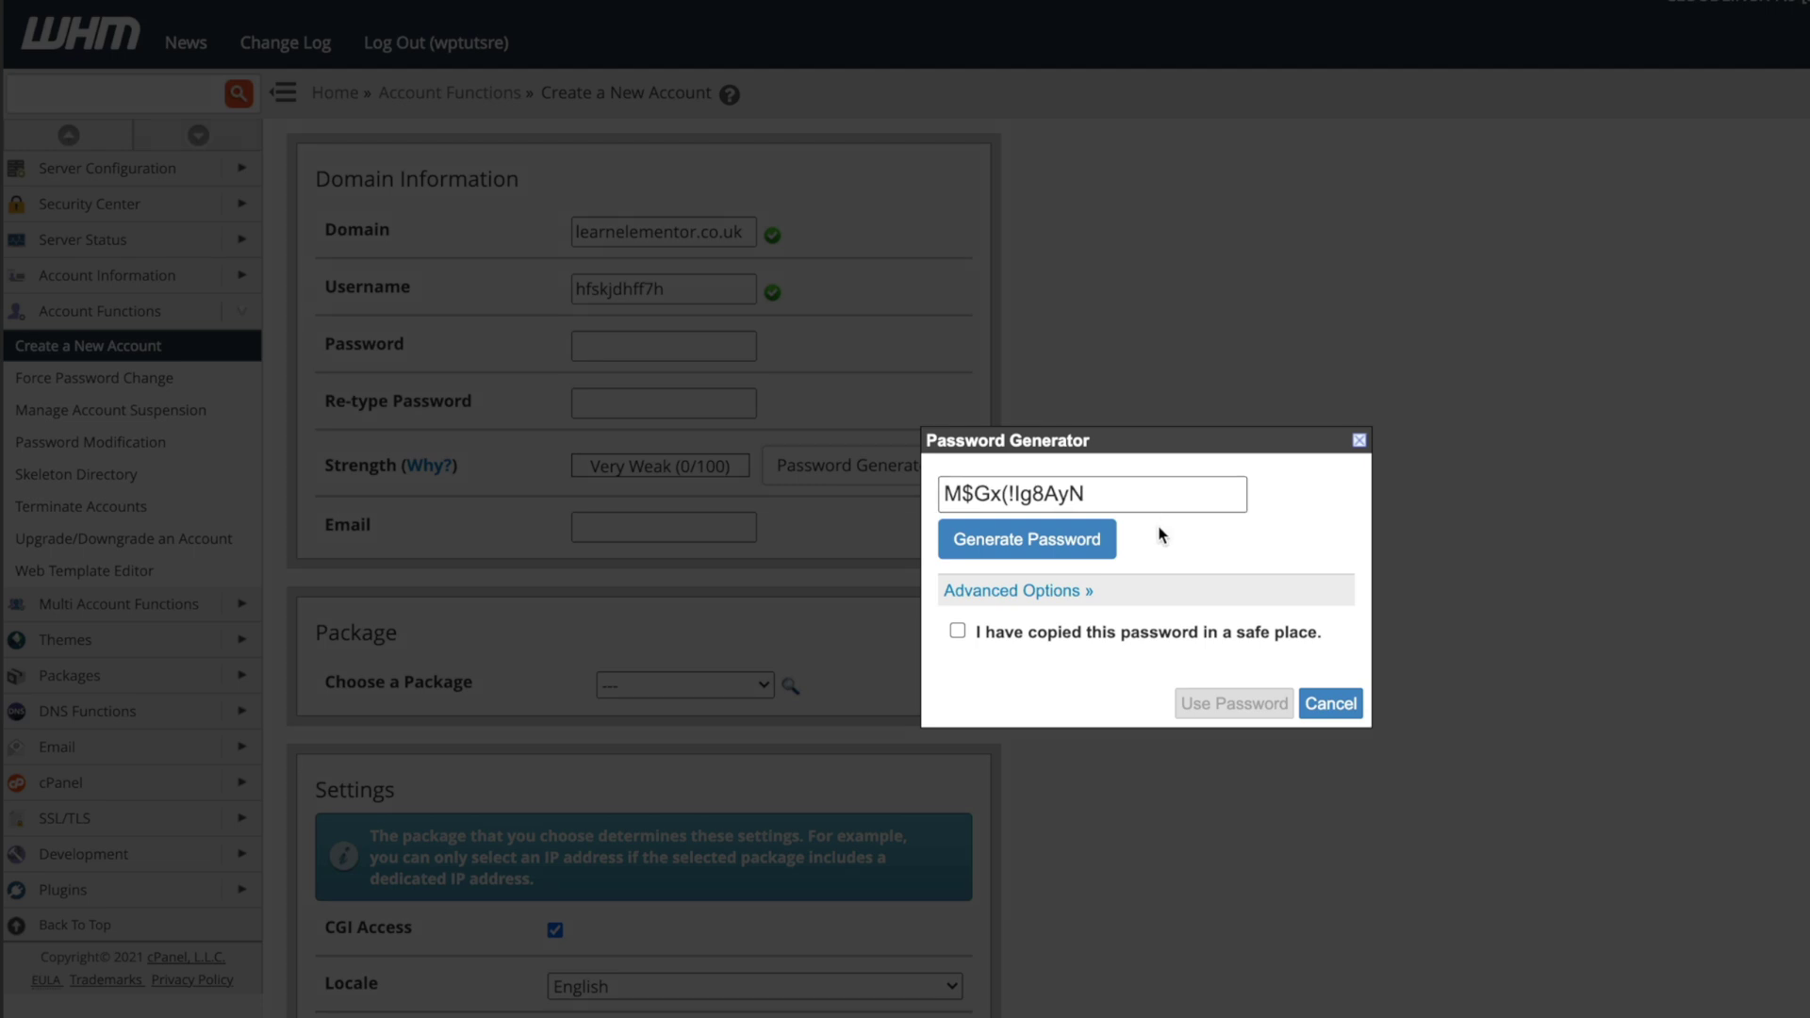
{"action": "left_click", "coordinate": [1080, 600]}
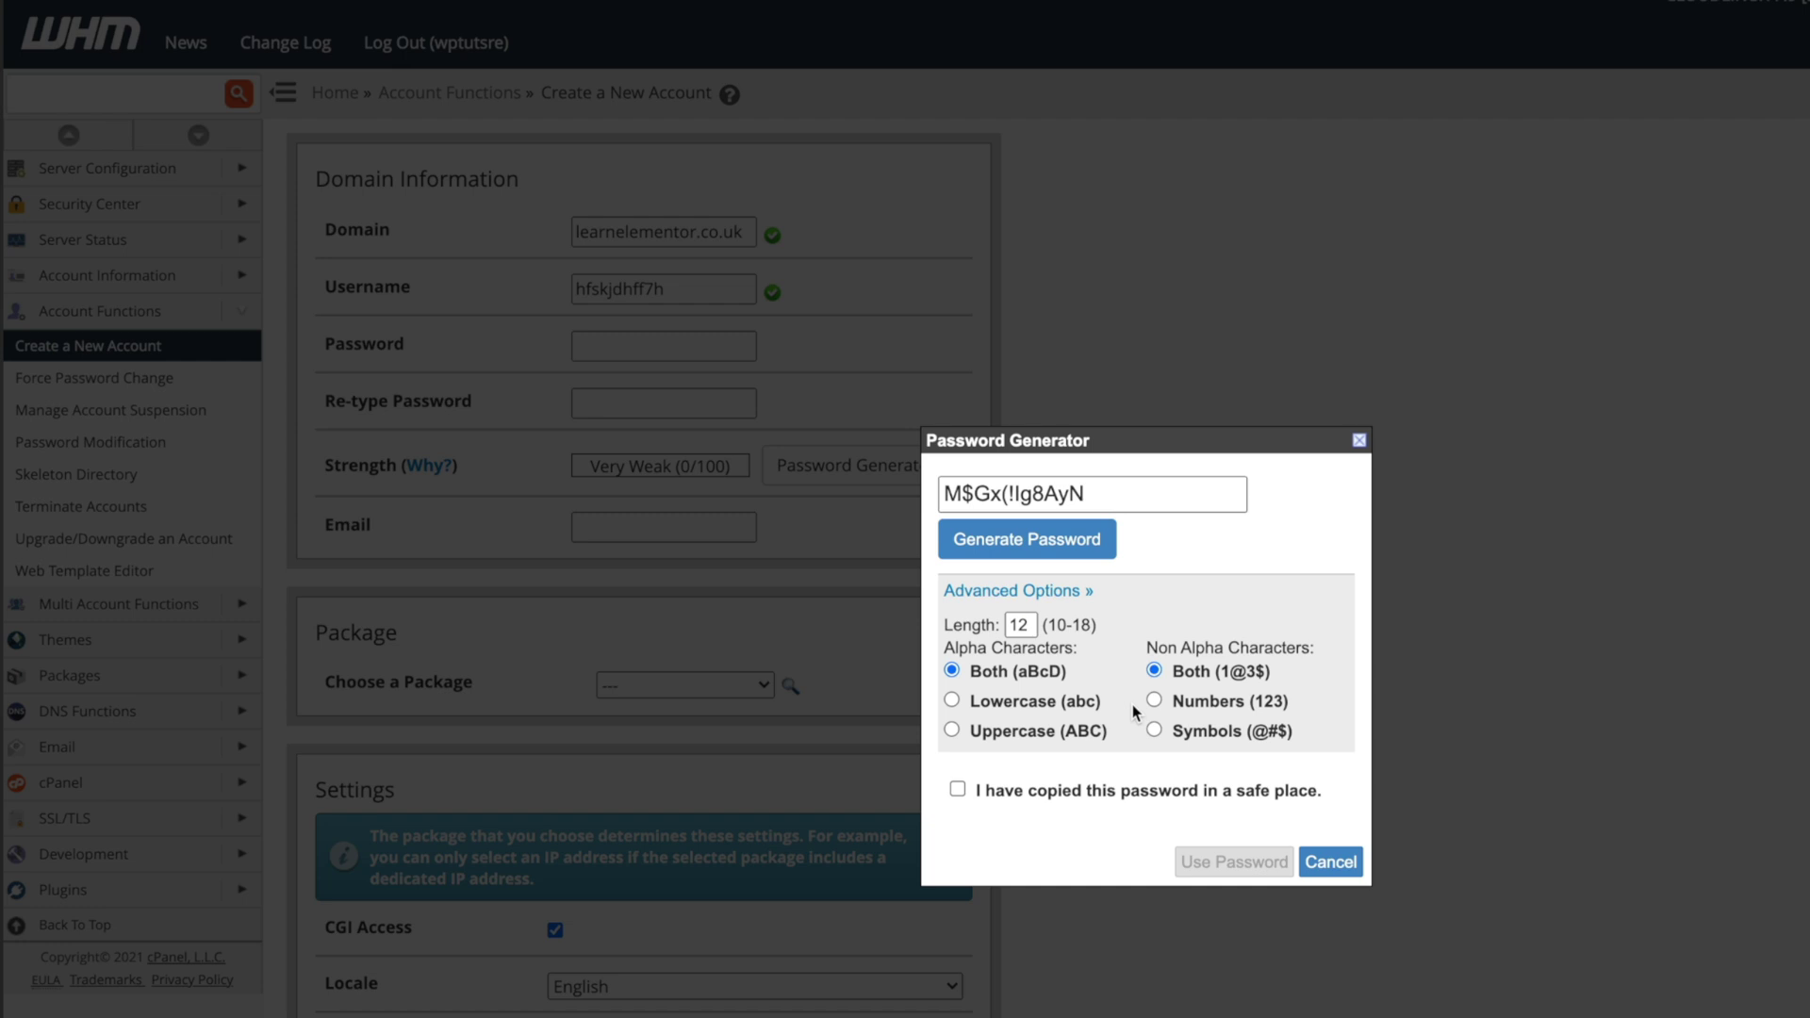
{"action": "left_click", "coordinate": [958, 790]}
{"action": "triple_click", "coordinate": [1095, 493]}
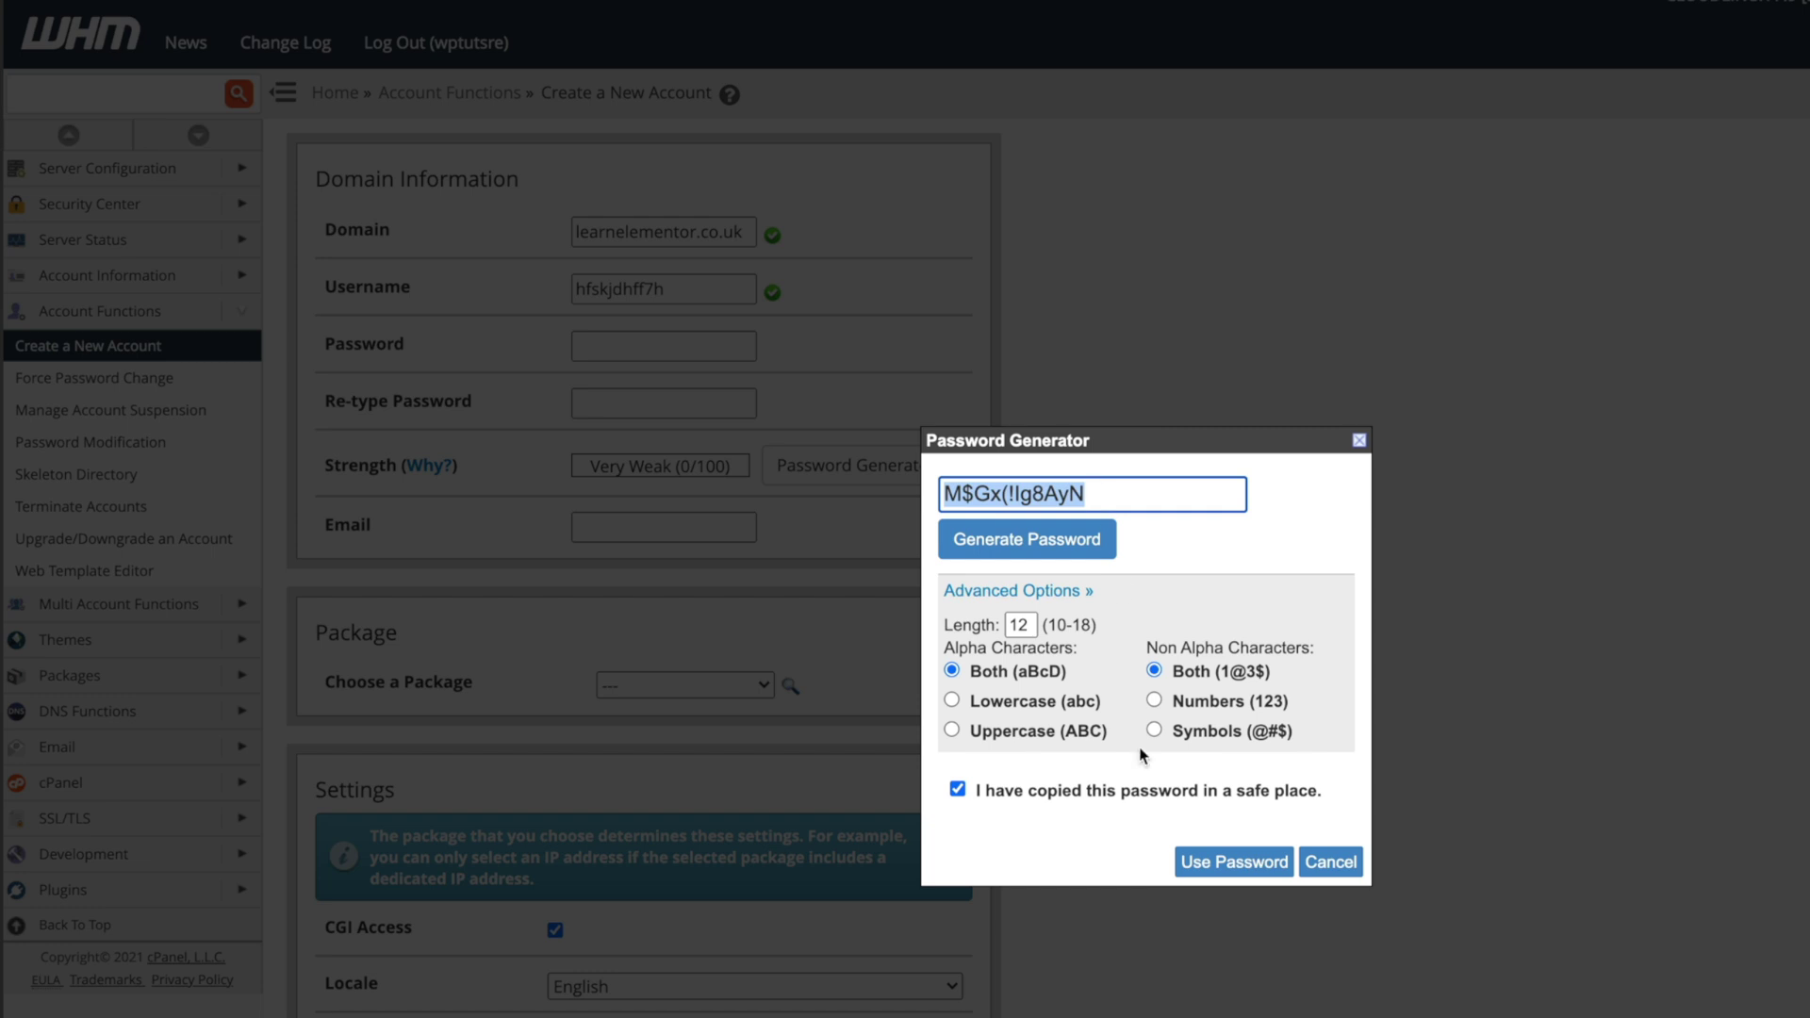
{"action": "left_click", "coordinate": [1224, 872]}
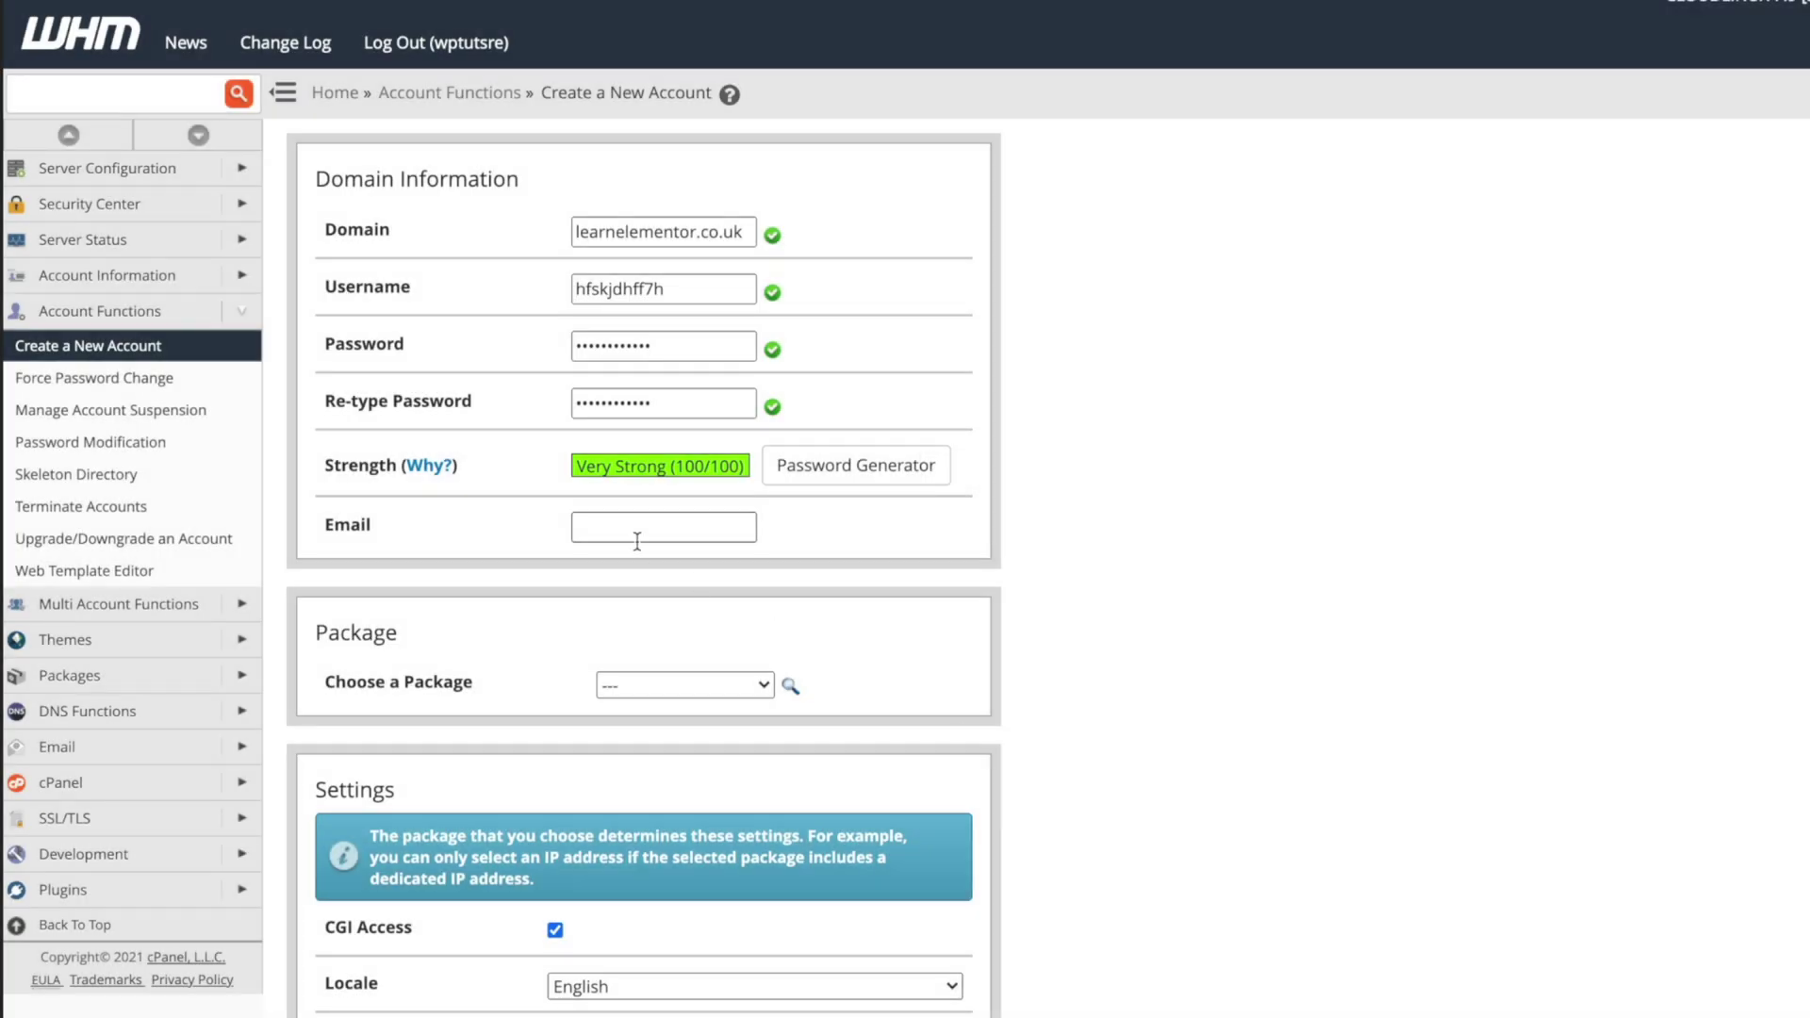
{"action": "left_click", "coordinate": [652, 527]}
Choose wptutsre_Hosting Micro from the package list, then scroll down the rest of the form.
{"action": "scroll", "coordinate": [1079, 788], "scroll_direction": "down", "scroll_amount": 4}
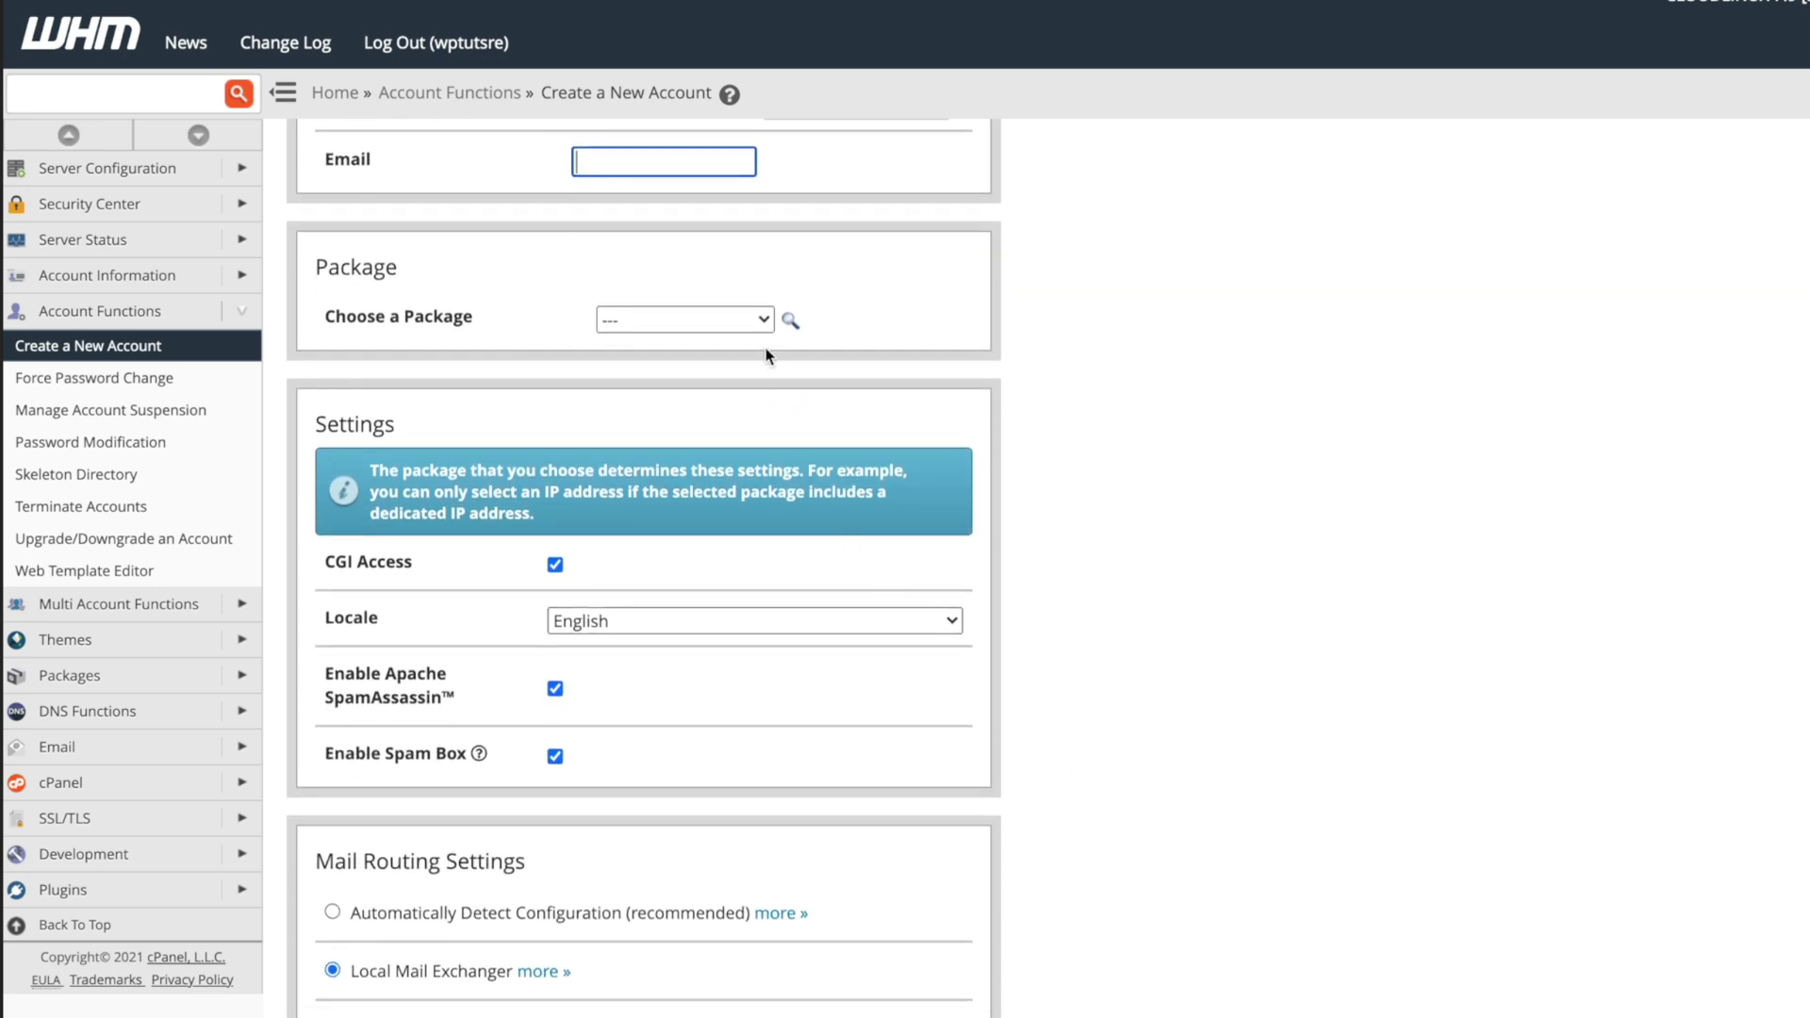
{"action": "left_click", "coordinate": [764, 321]}
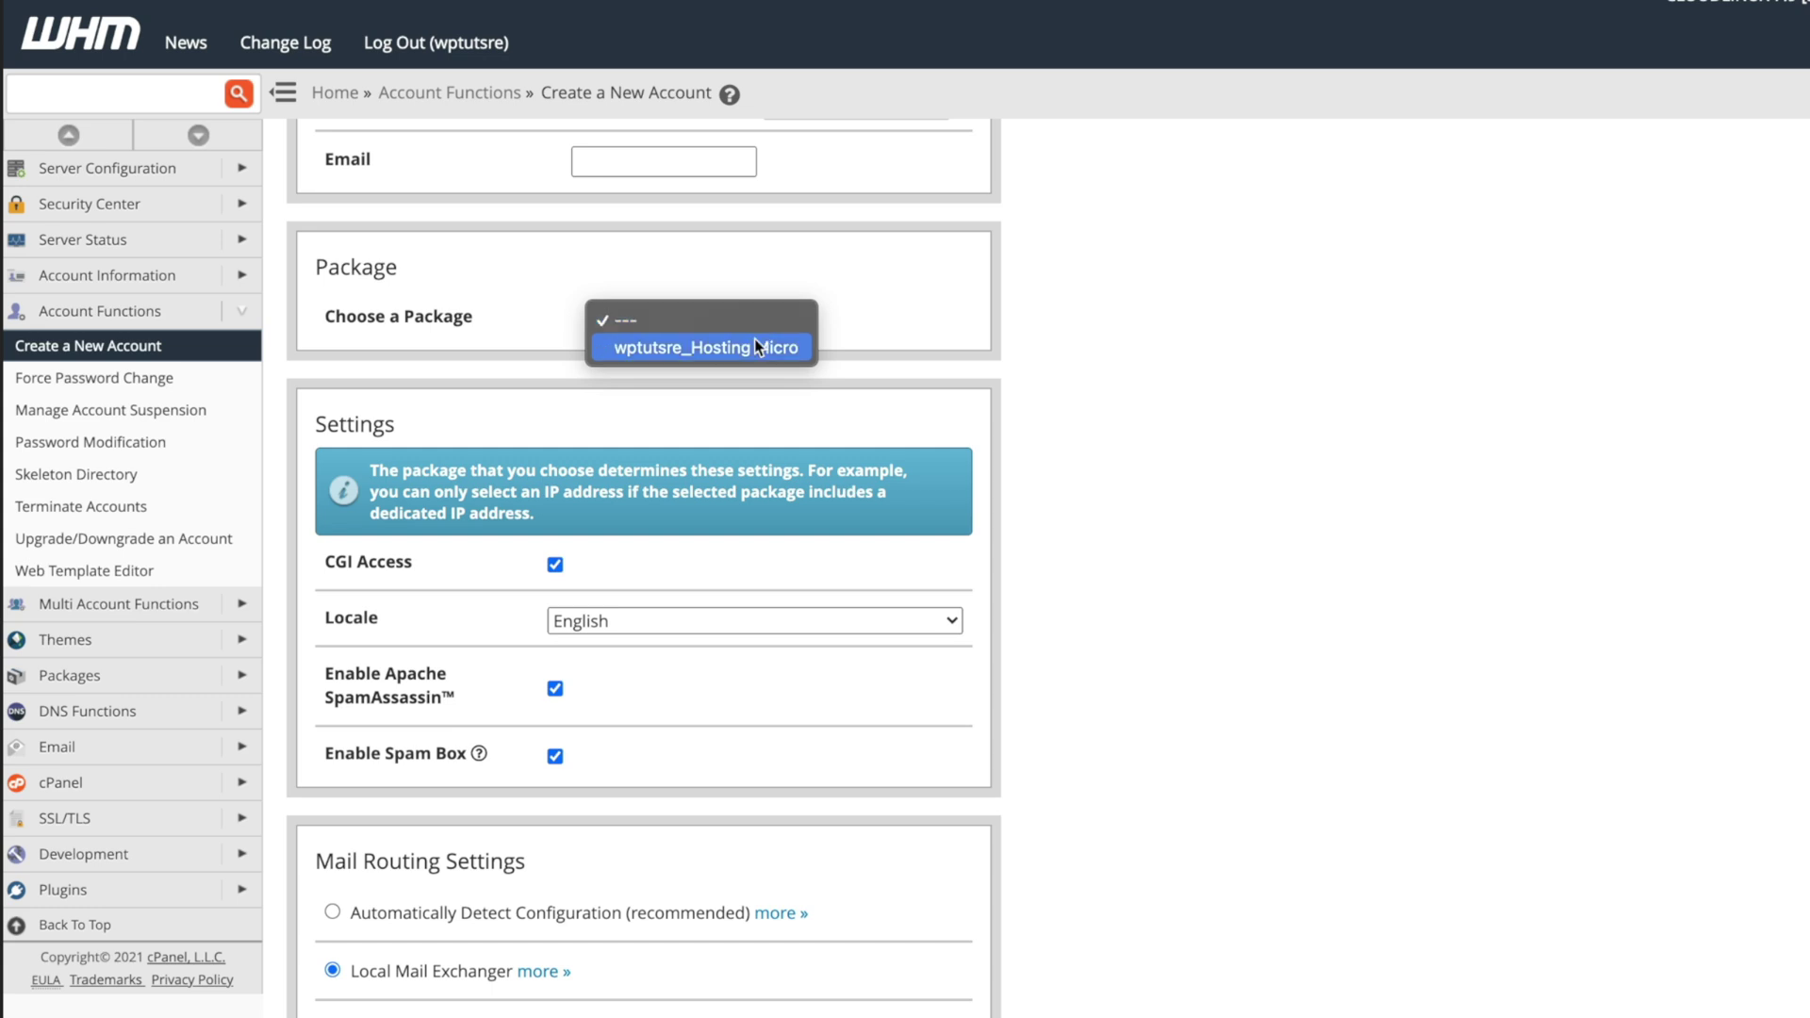
{"action": "left_click", "coordinate": [754, 341]}
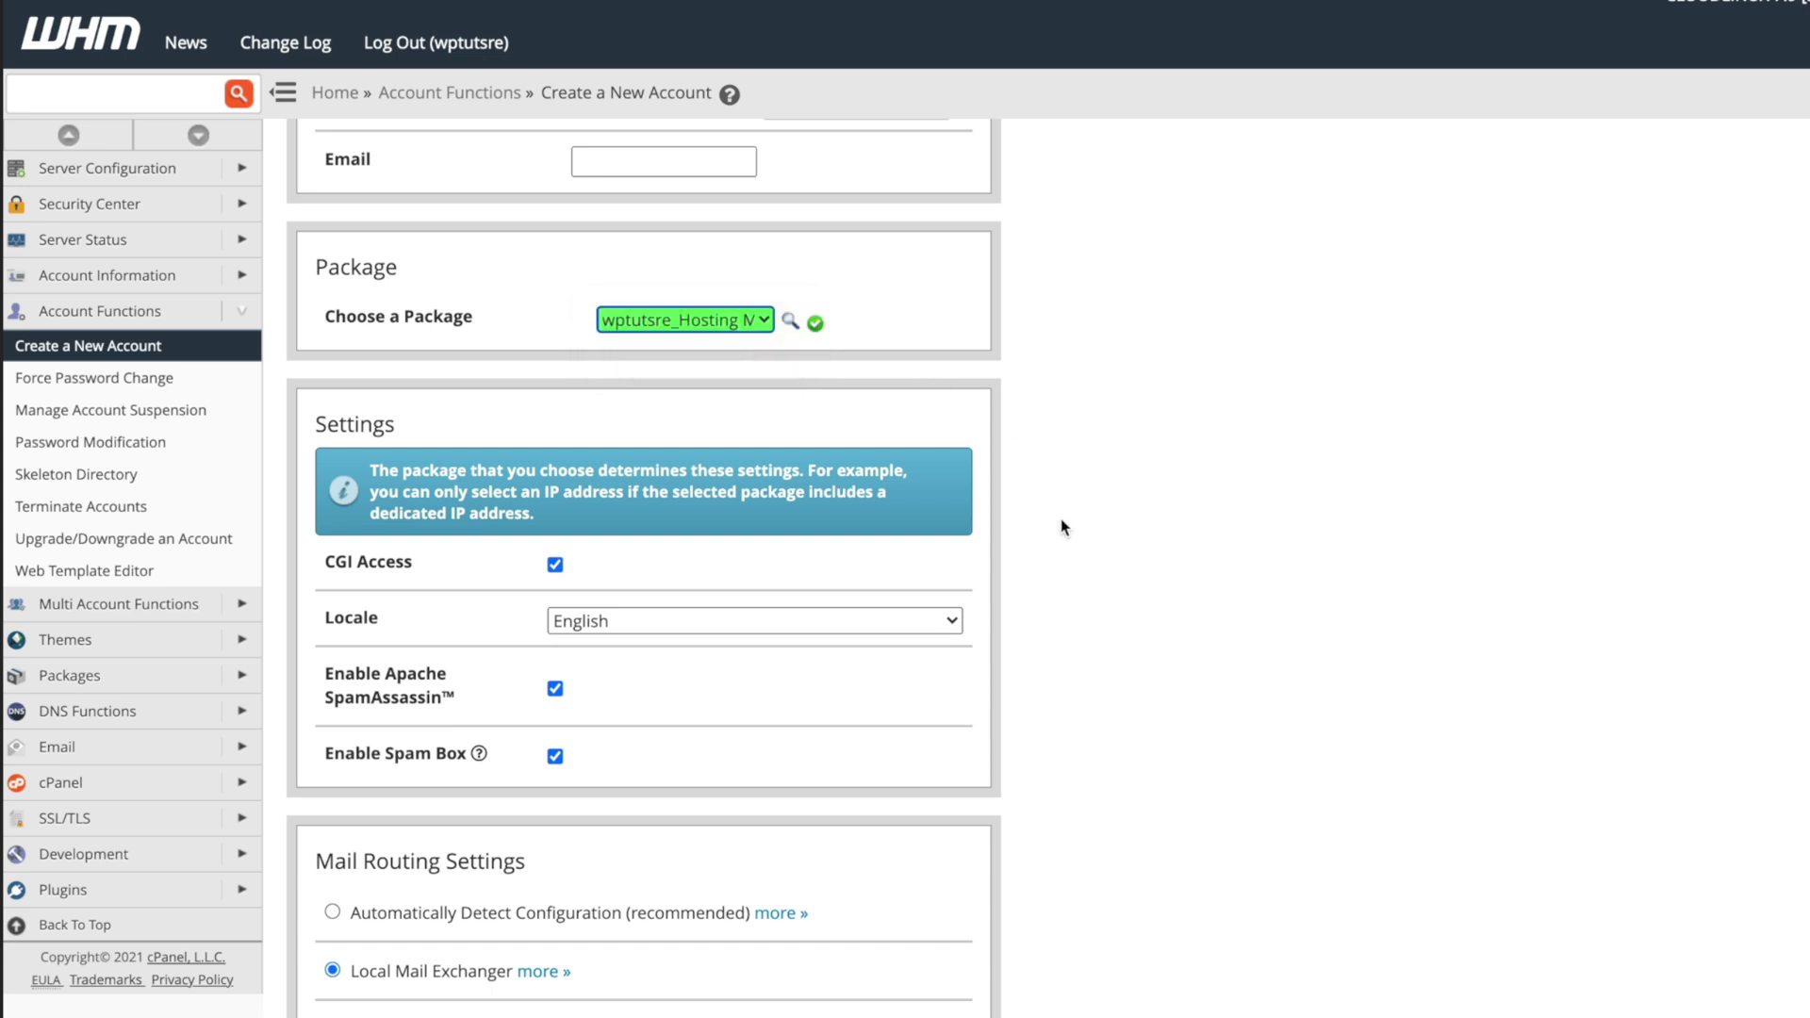
{"action": "scroll", "coordinate": [1062, 526], "scroll_direction": "down", "scroll_amount": 1}
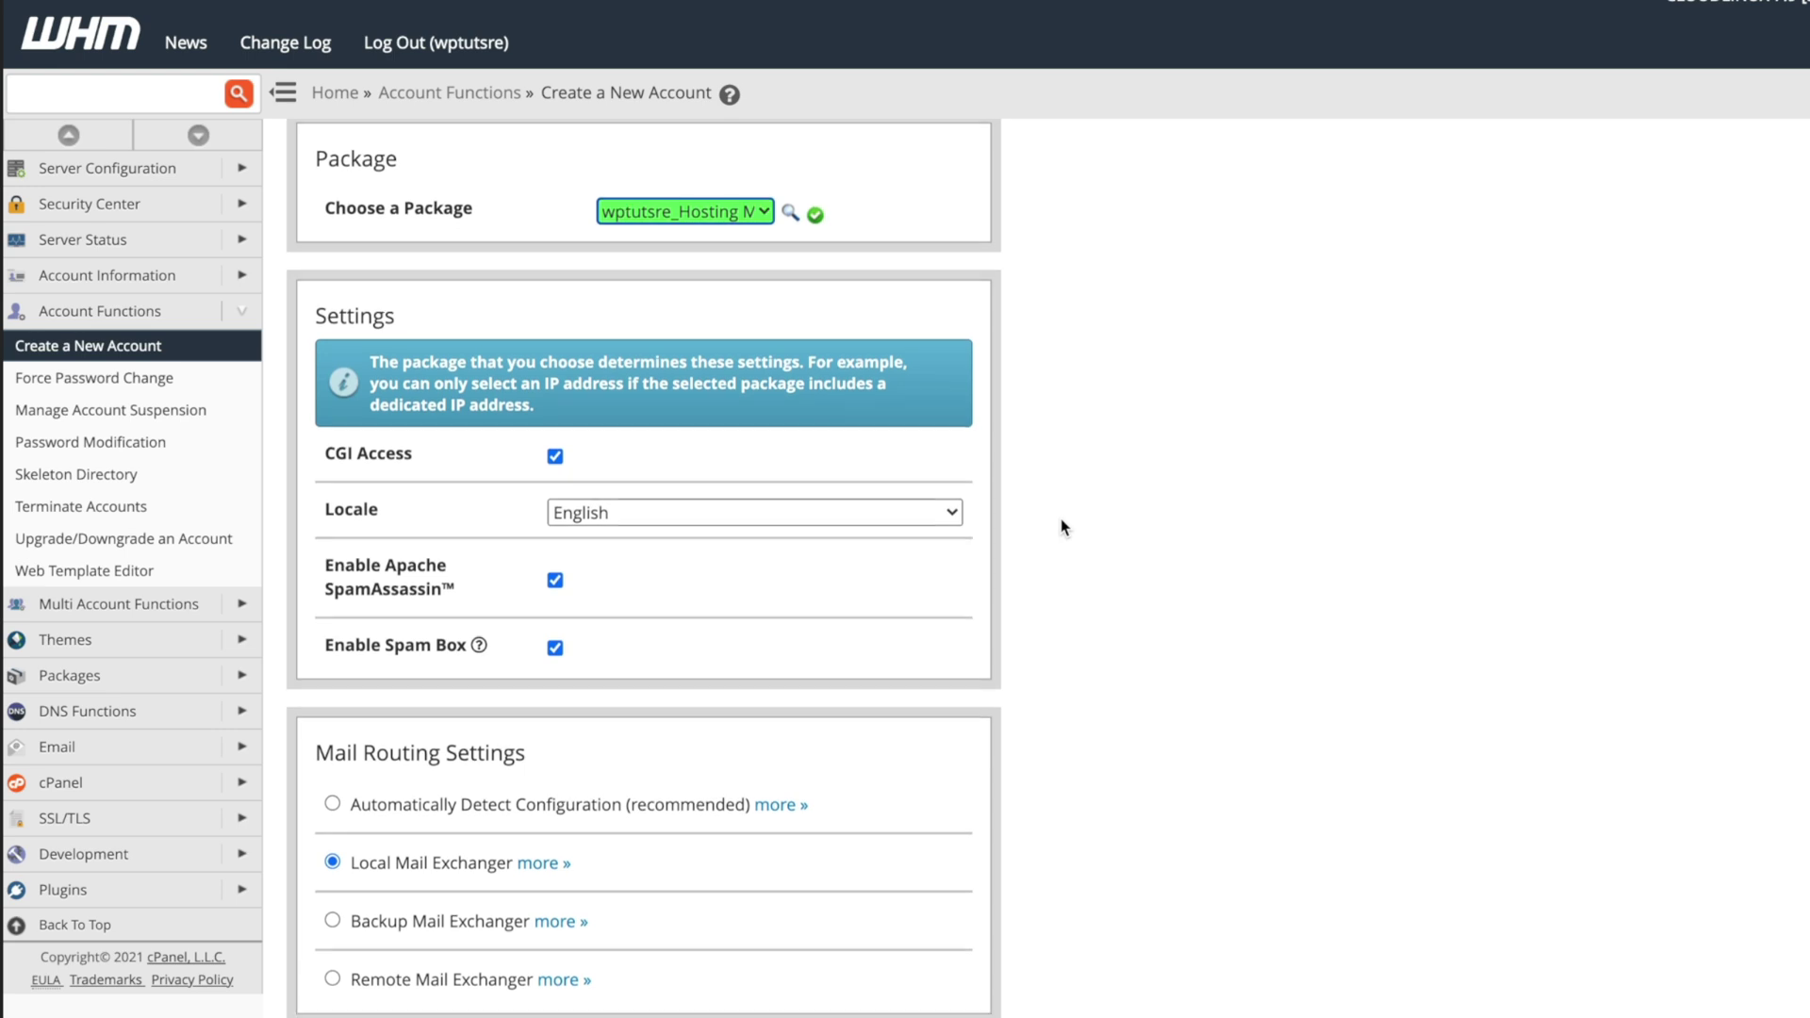
{"action": "scroll", "coordinate": [1061, 519], "scroll_direction": "down", "scroll_amount": 1}
{"action": "scroll", "coordinate": [1060, 526], "scroll_direction": "down", "scroll_amount": 1}
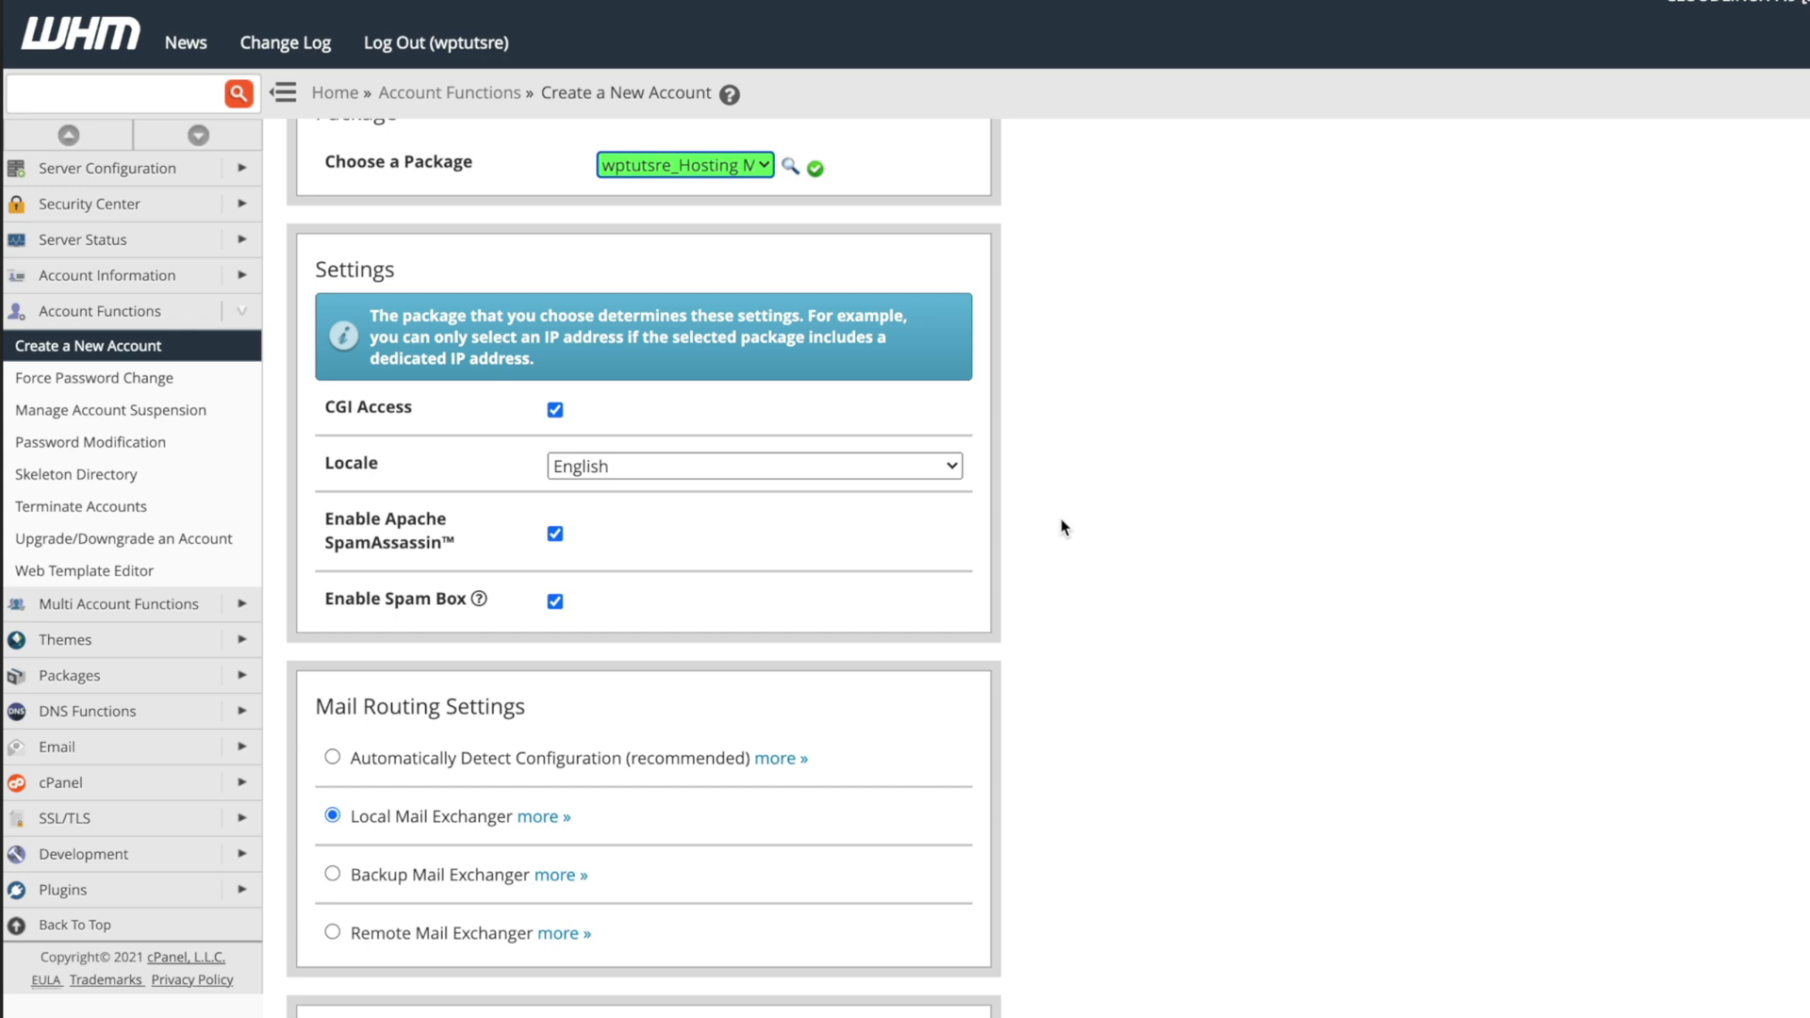
{"action": "scroll", "coordinate": [1266, 909], "scroll_direction": "down", "scroll_amount": 3}
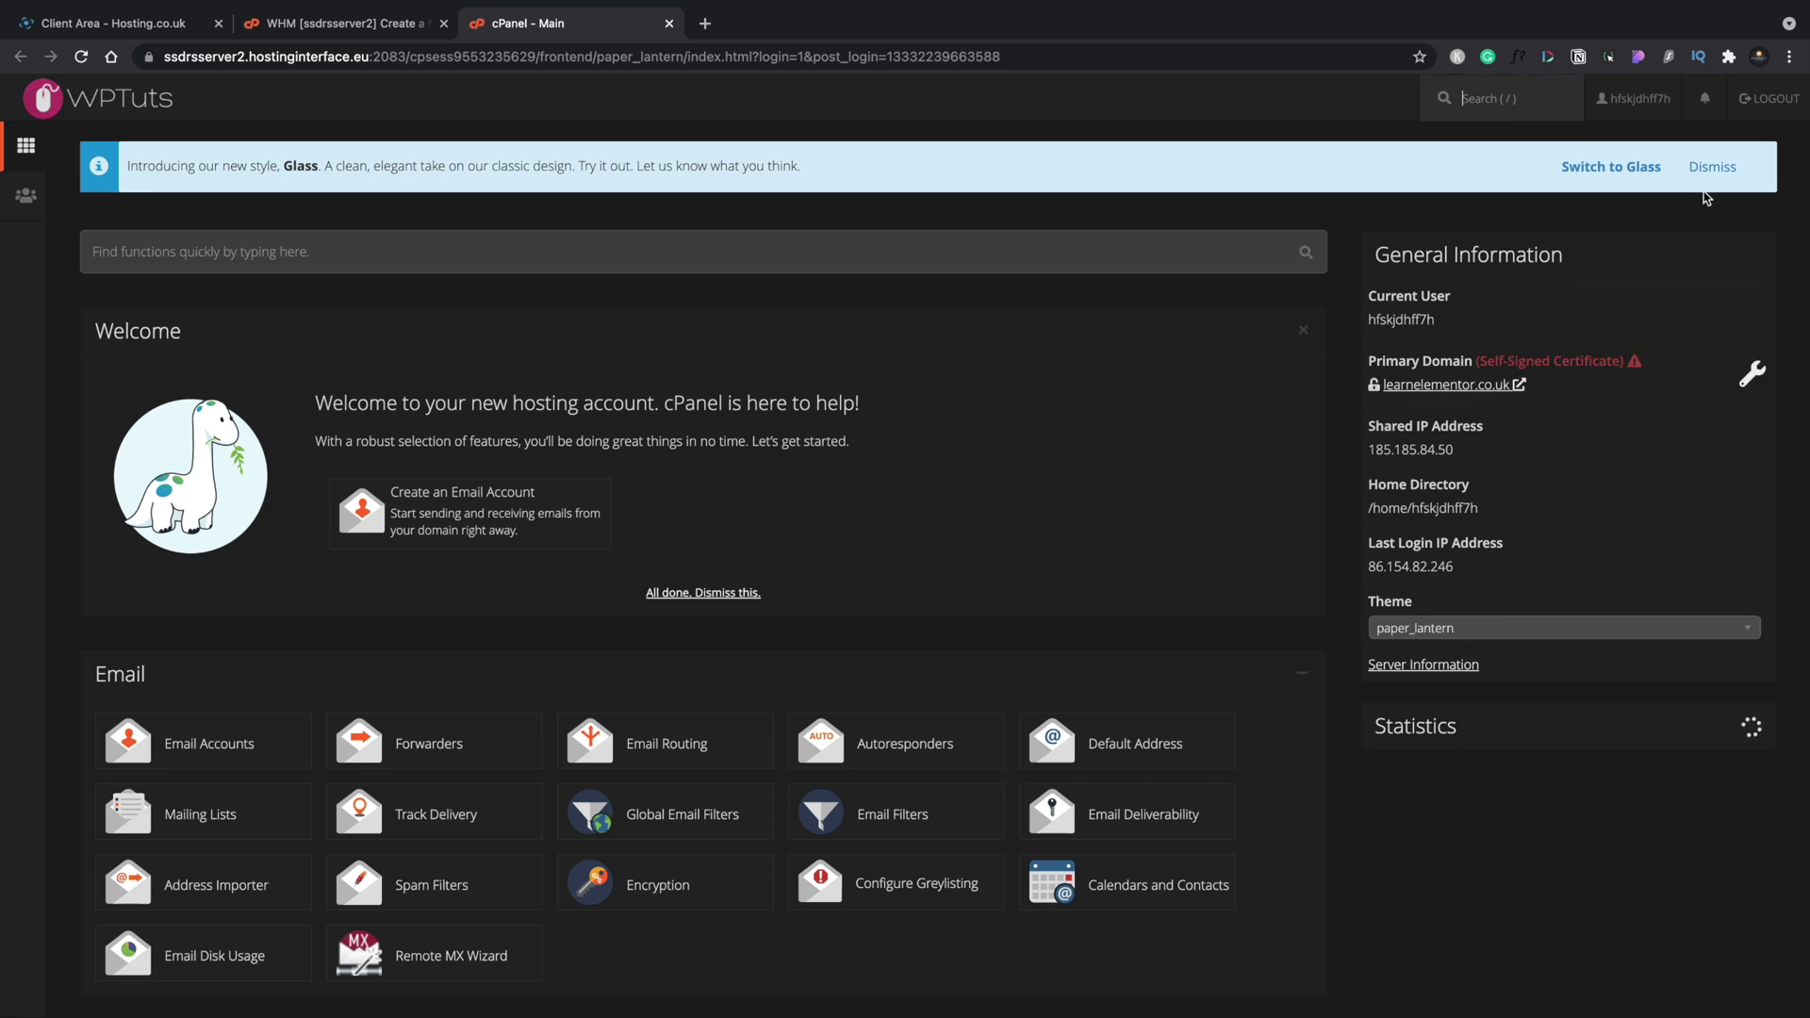
Dismiss the Glass style banner and scroll through the cPanel home page statistics.
{"action": "left_click", "coordinate": [1710, 167]}
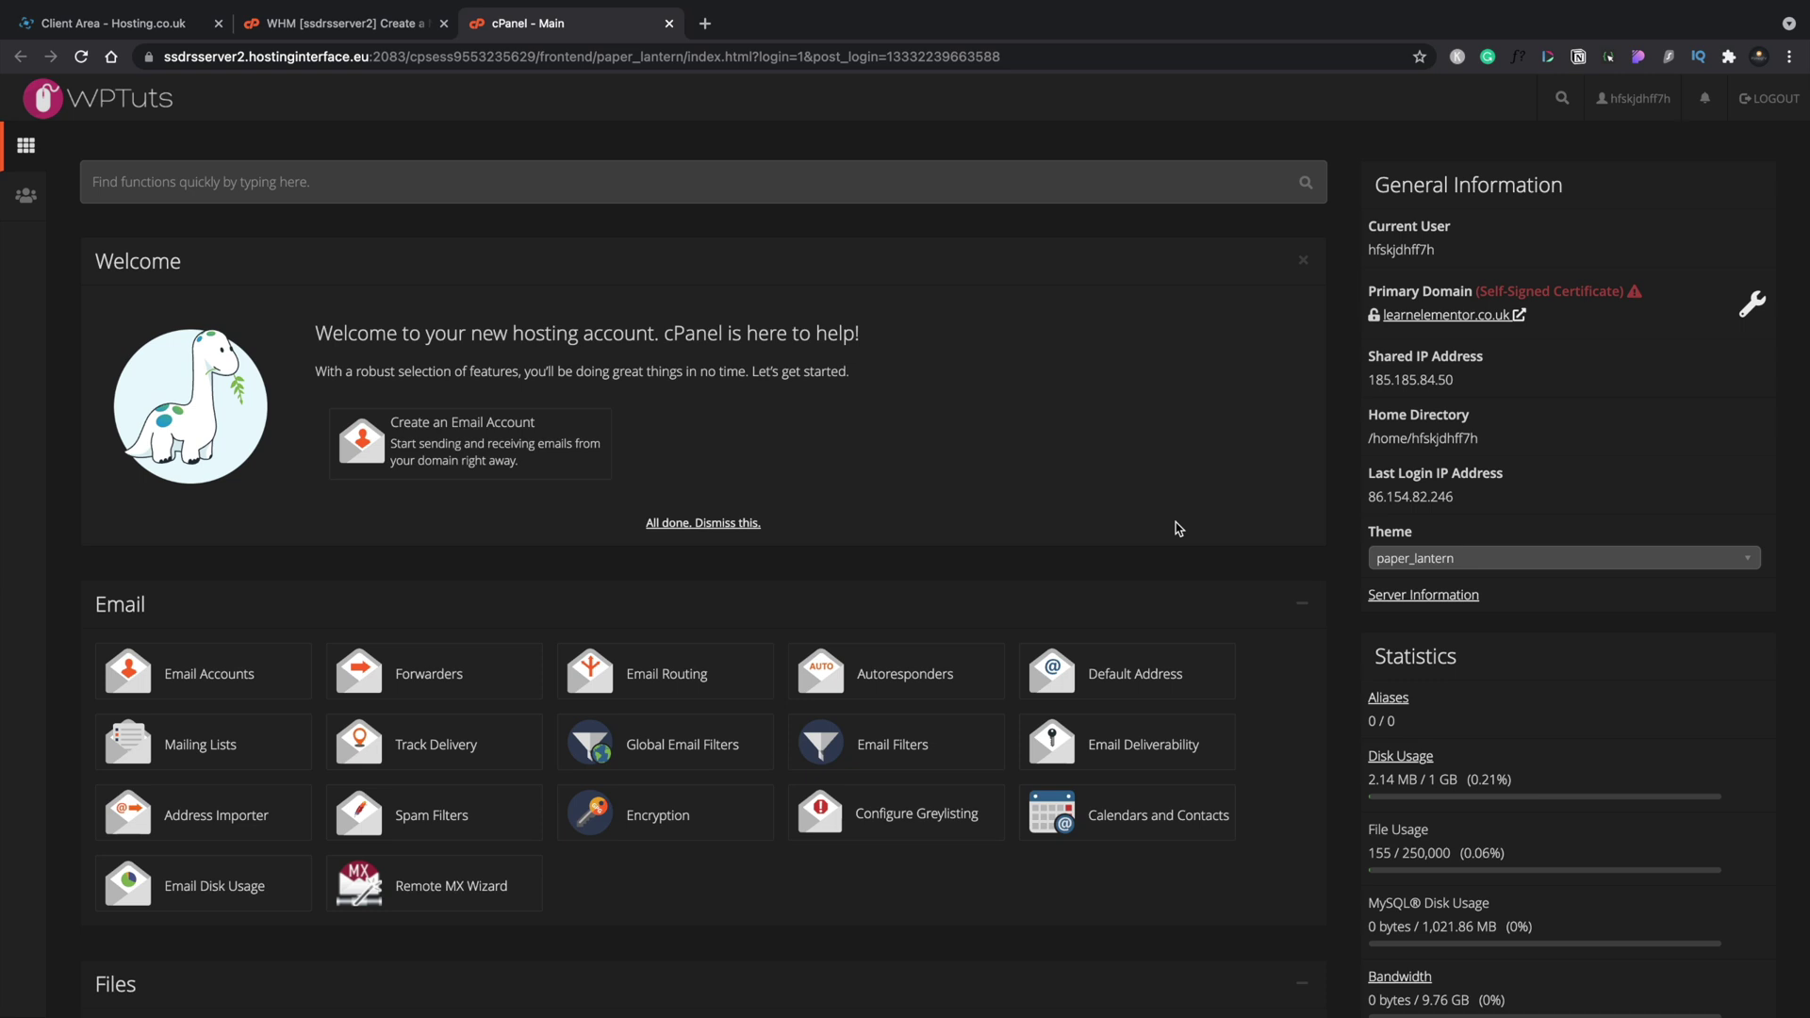
{"action": "scroll", "coordinate": [1177, 528], "scroll_direction": "down", "scroll_amount": 9}
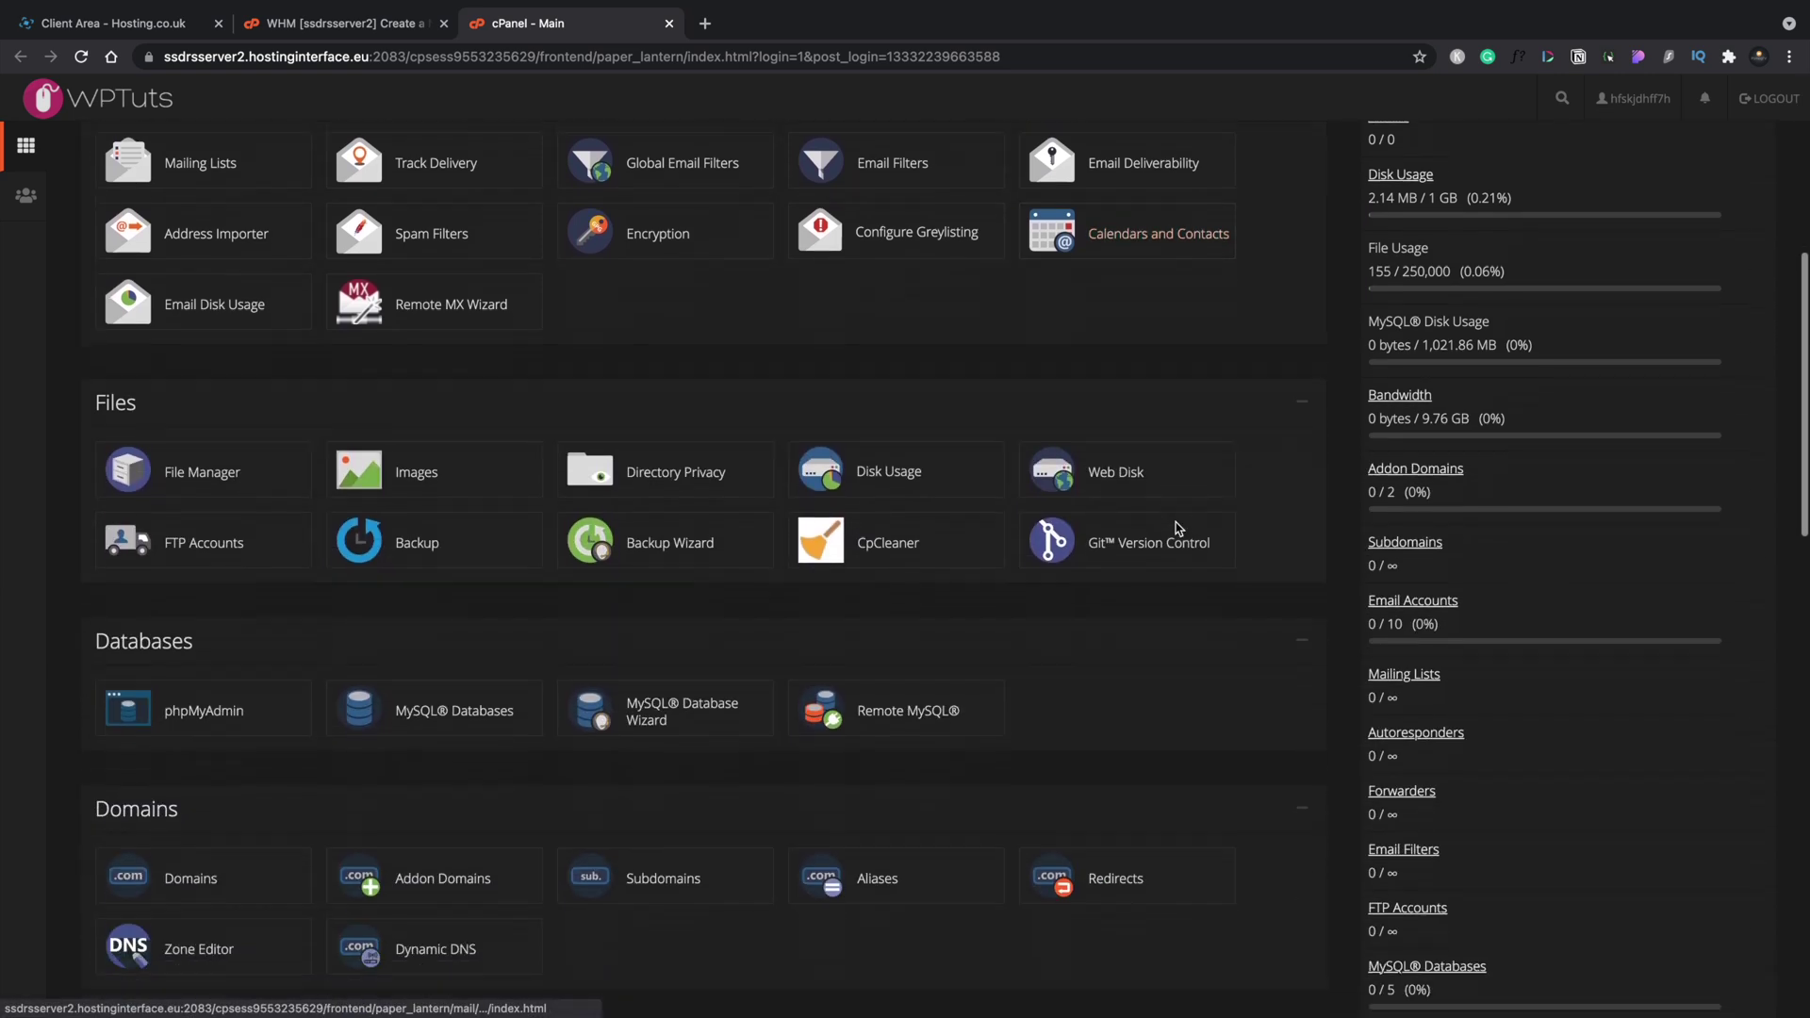
{"action": "scroll", "coordinate": [1176, 518], "scroll_direction": "up", "scroll_amount": 12}
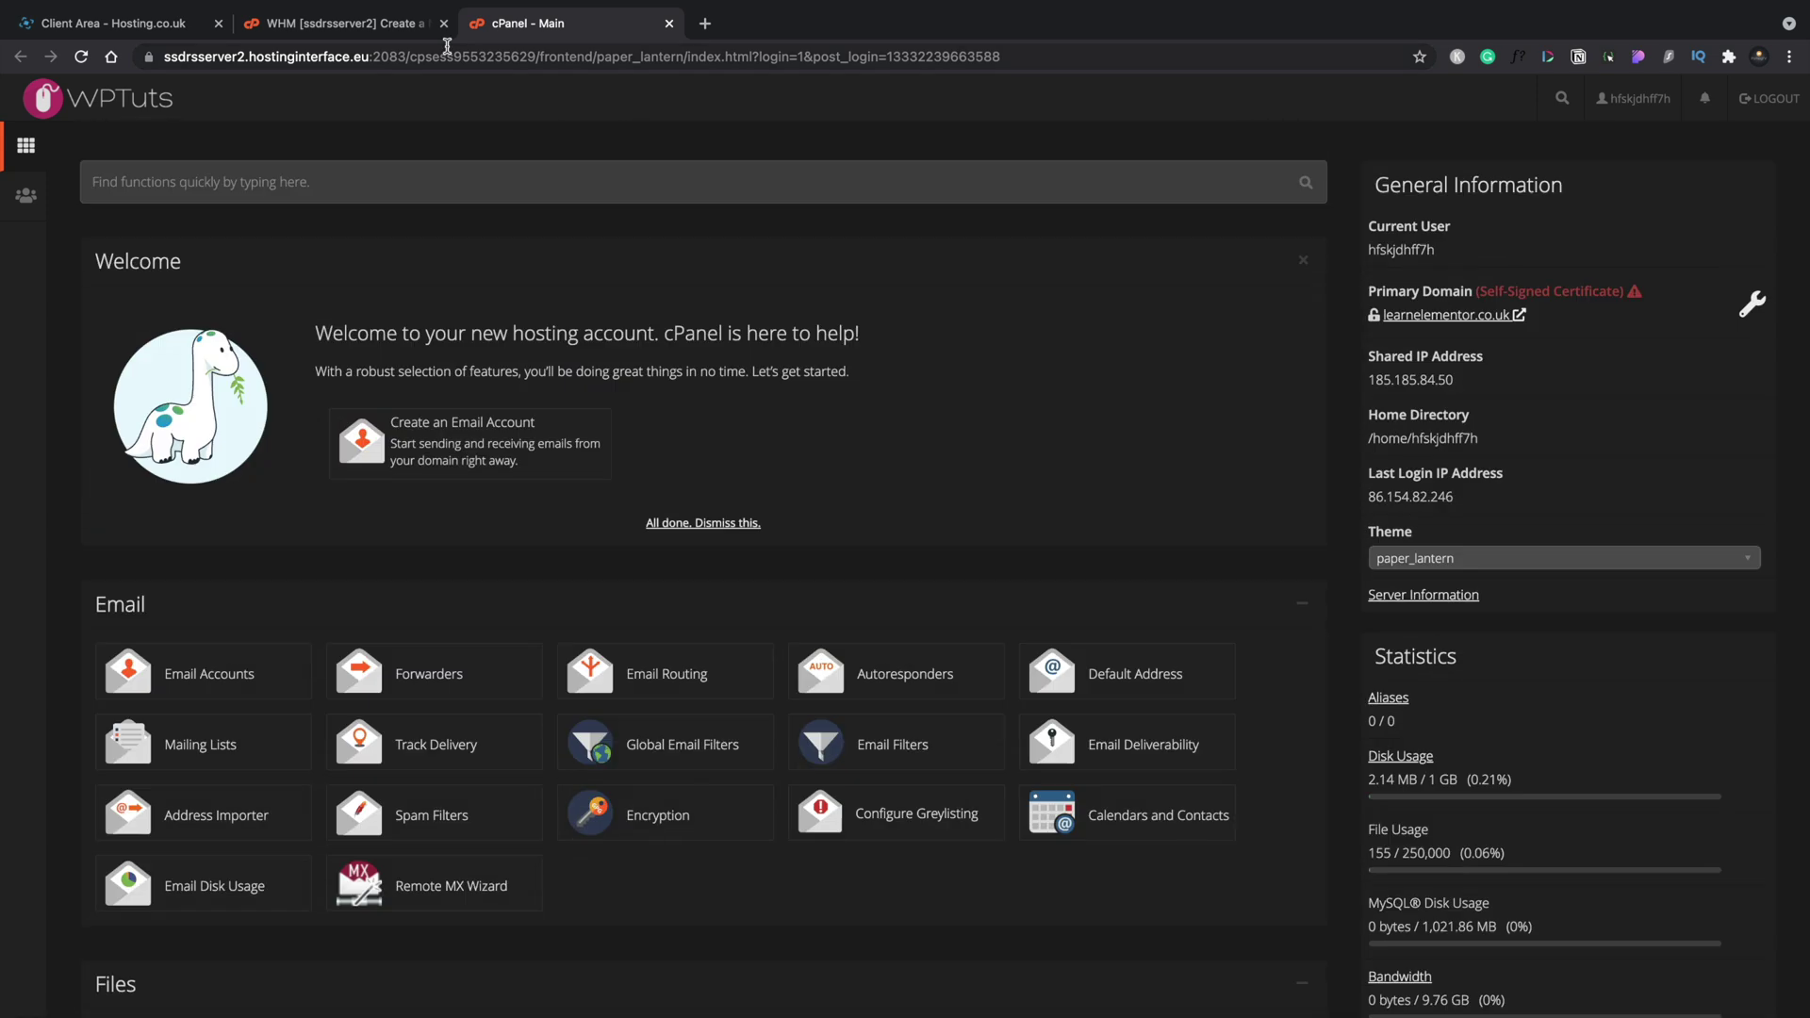
Back in WHM, list the accounts under Account Information and open the reseller's cPanel.
{"action": "left_click", "coordinate": [368, 32]}
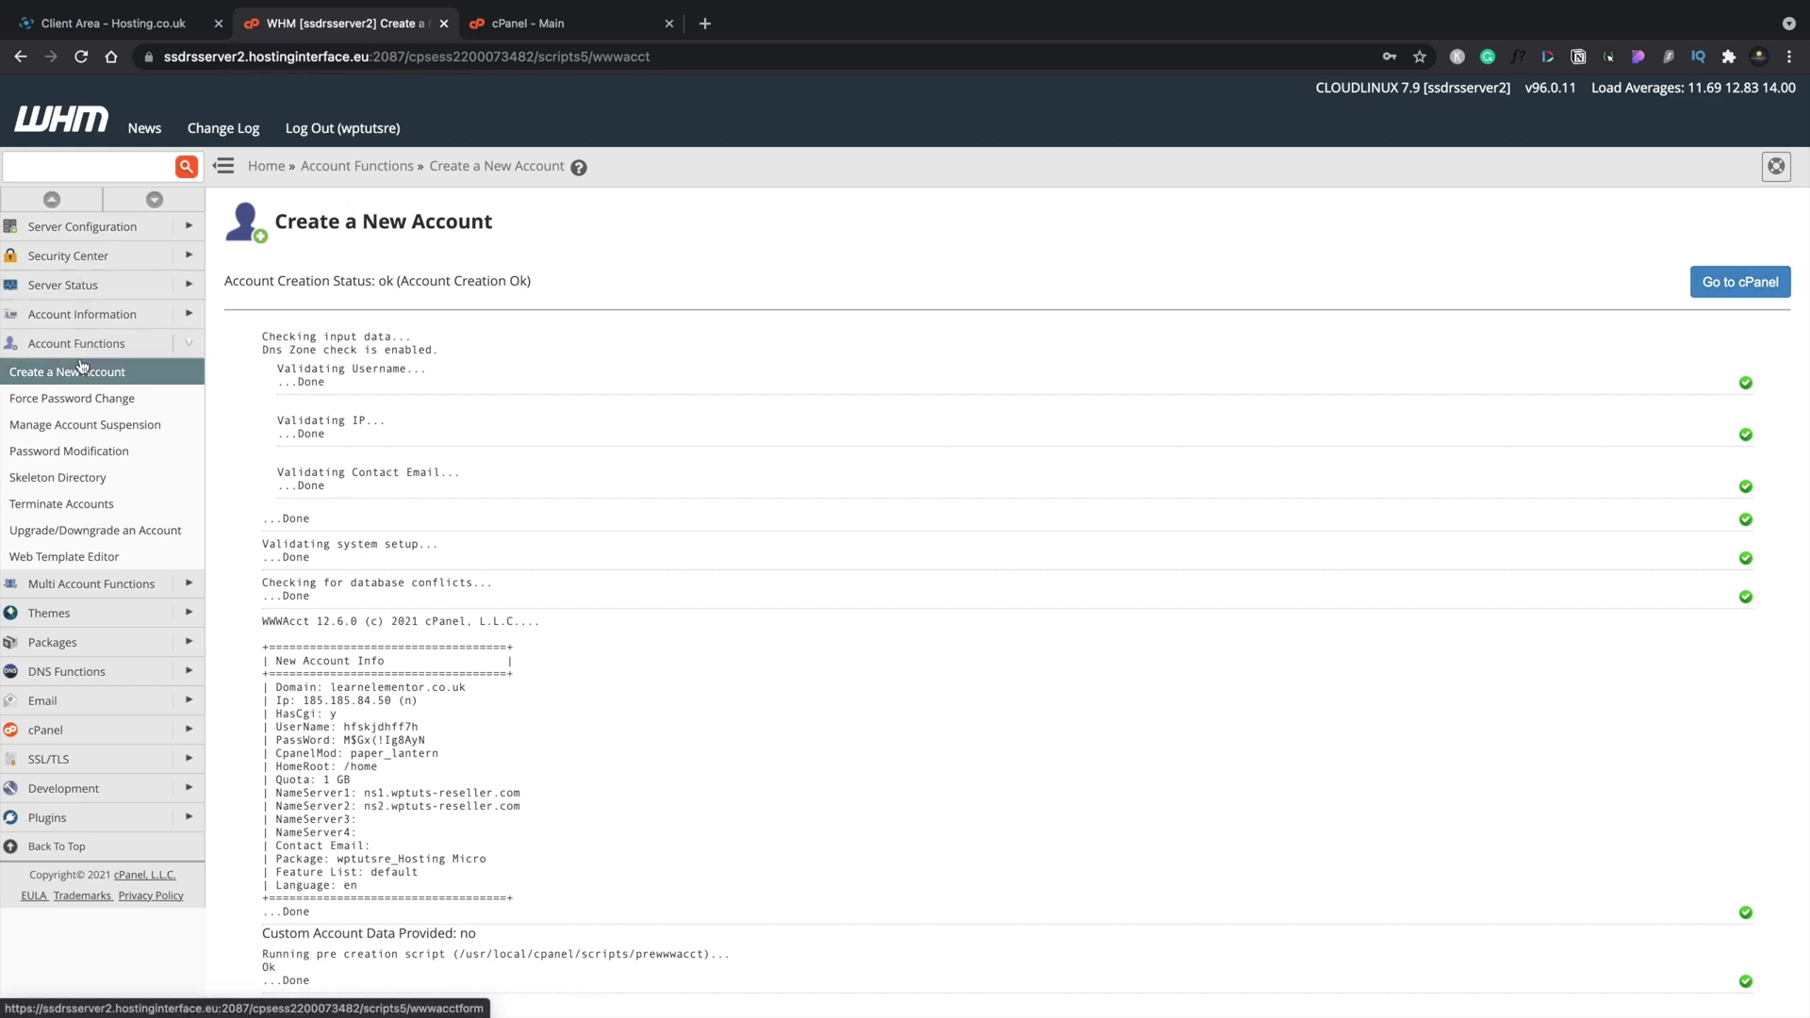
{"action": "left_click", "coordinate": [84, 318]}
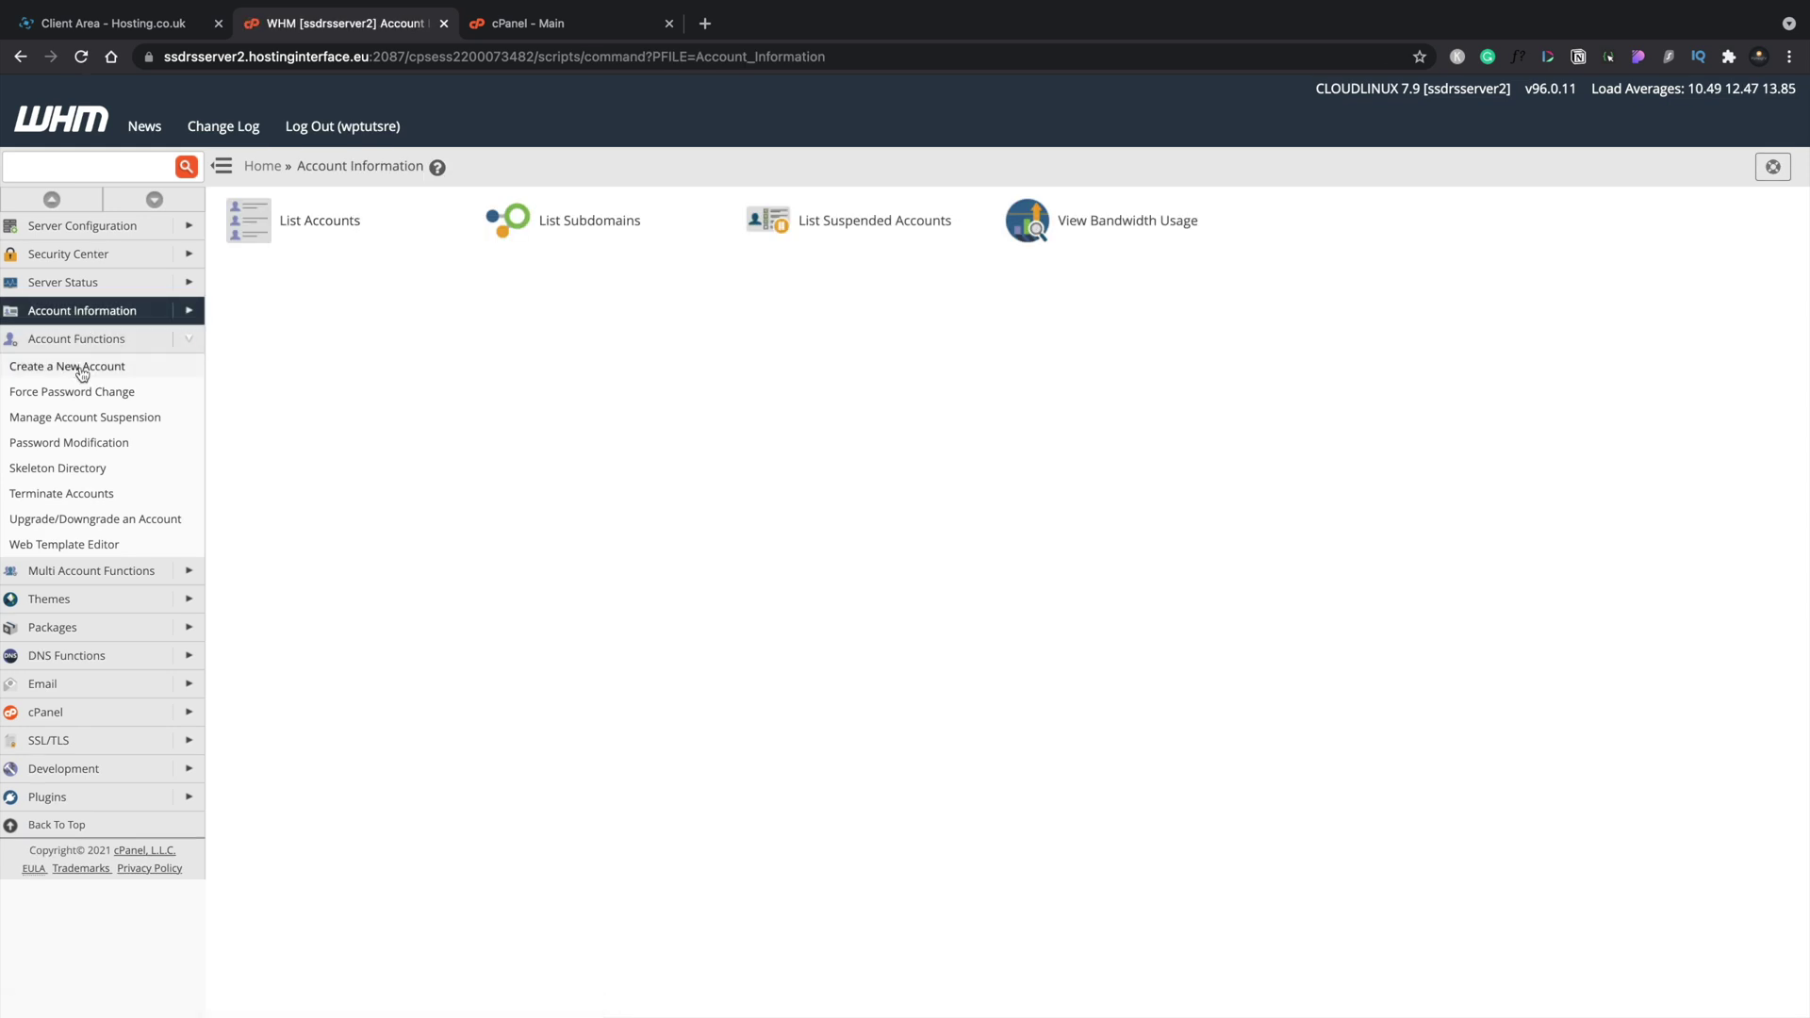
{"action": "left_click", "coordinate": [252, 232]}
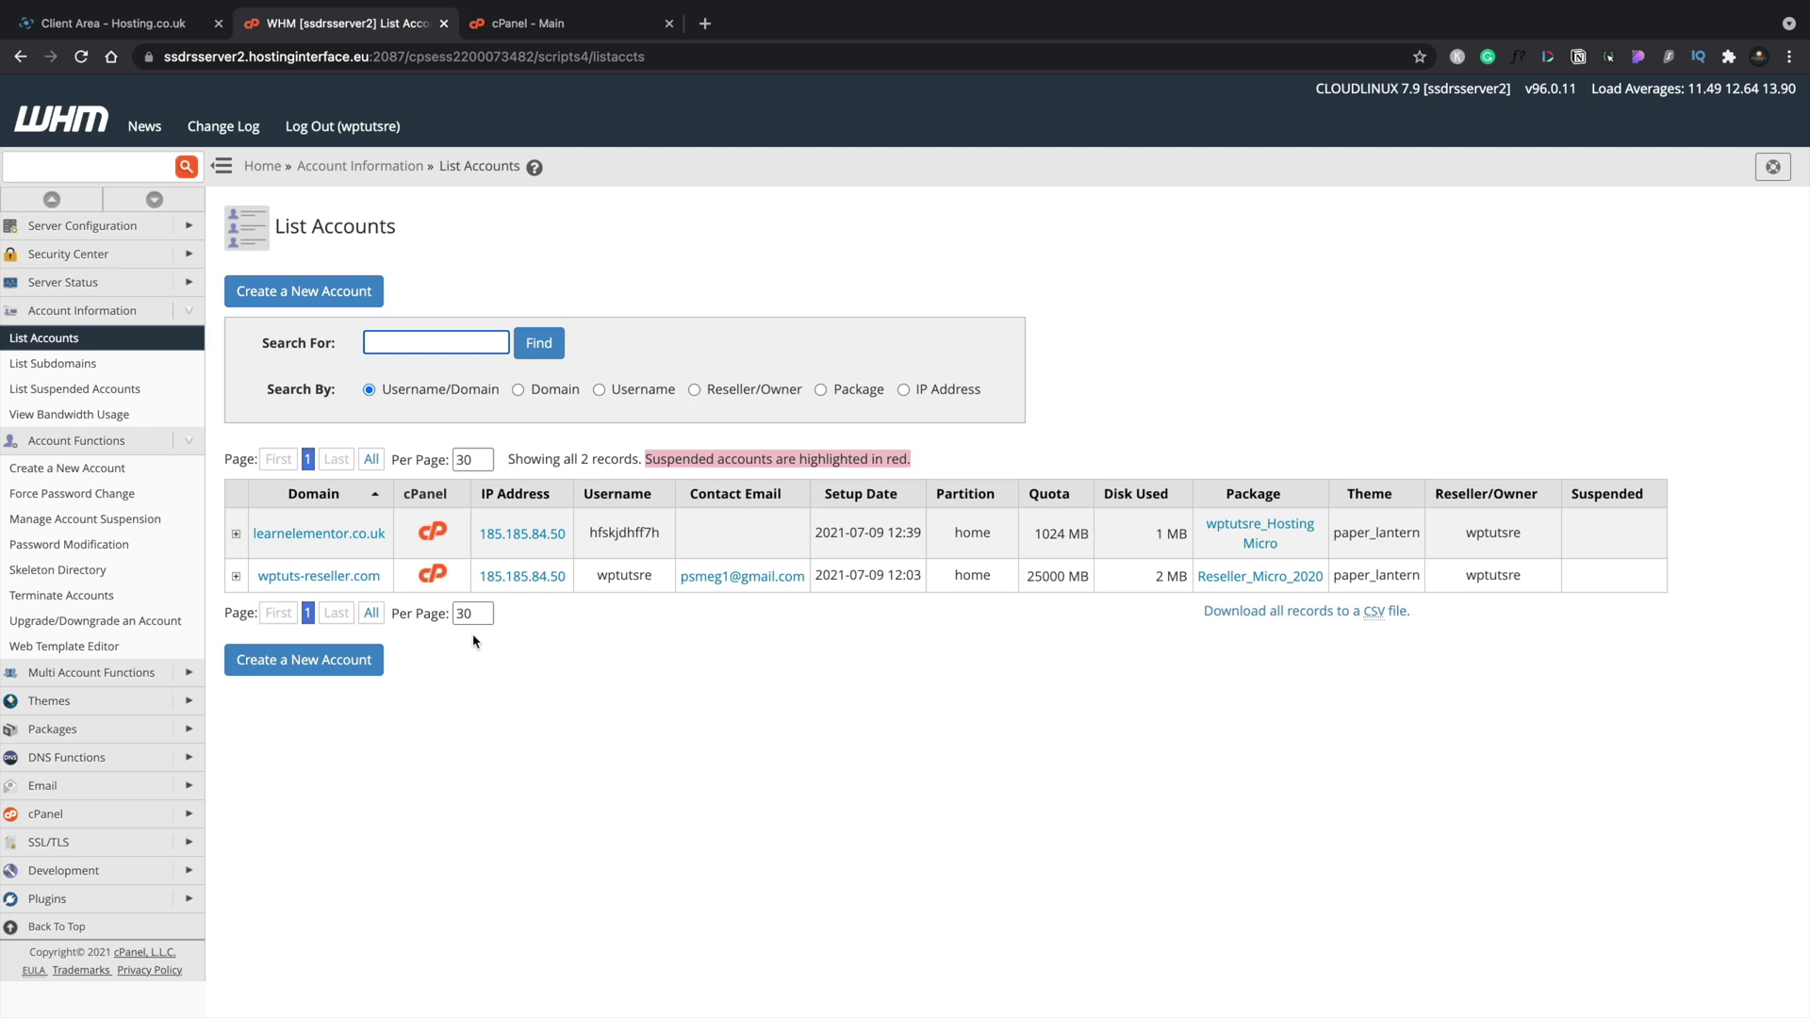
{"action": "left_click", "coordinate": [434, 574]}
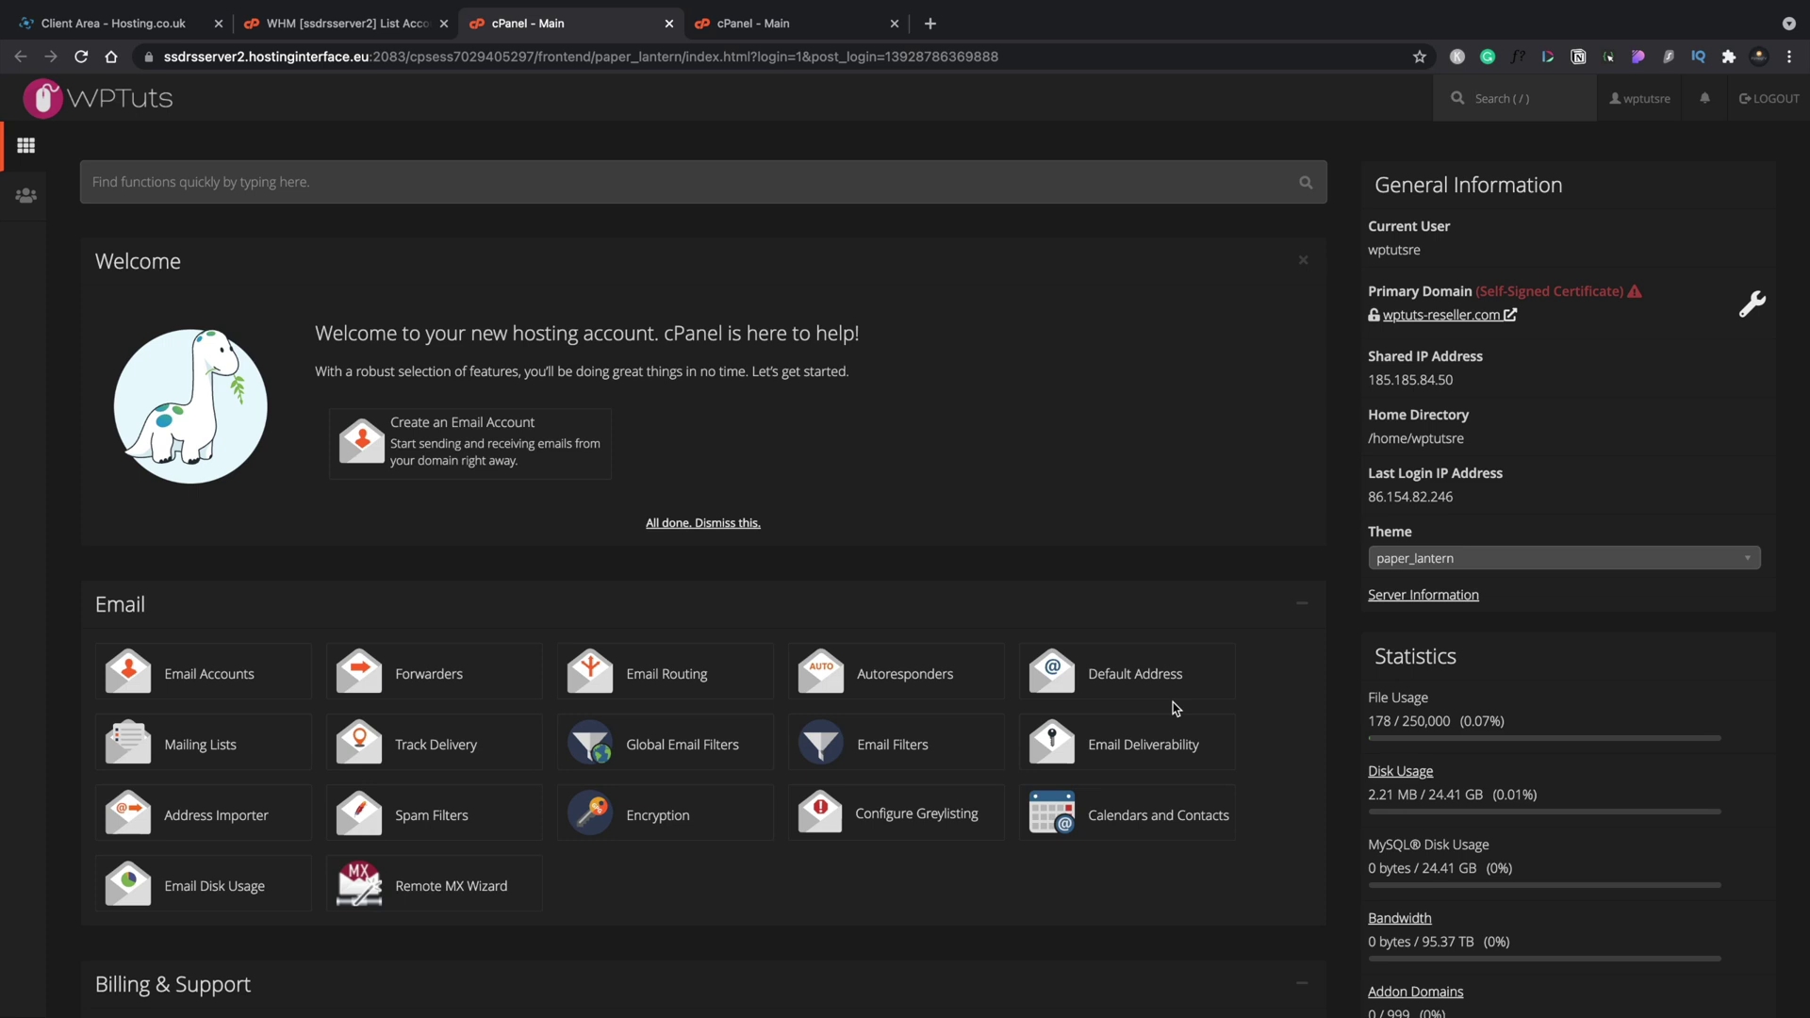
Scroll the wptuts-reseller.com cPanel dashboard down to the Softaculous Apps Installer scripts.
{"action": "scroll", "coordinate": [1174, 708], "scroll_direction": "down", "scroll_amount": 15}
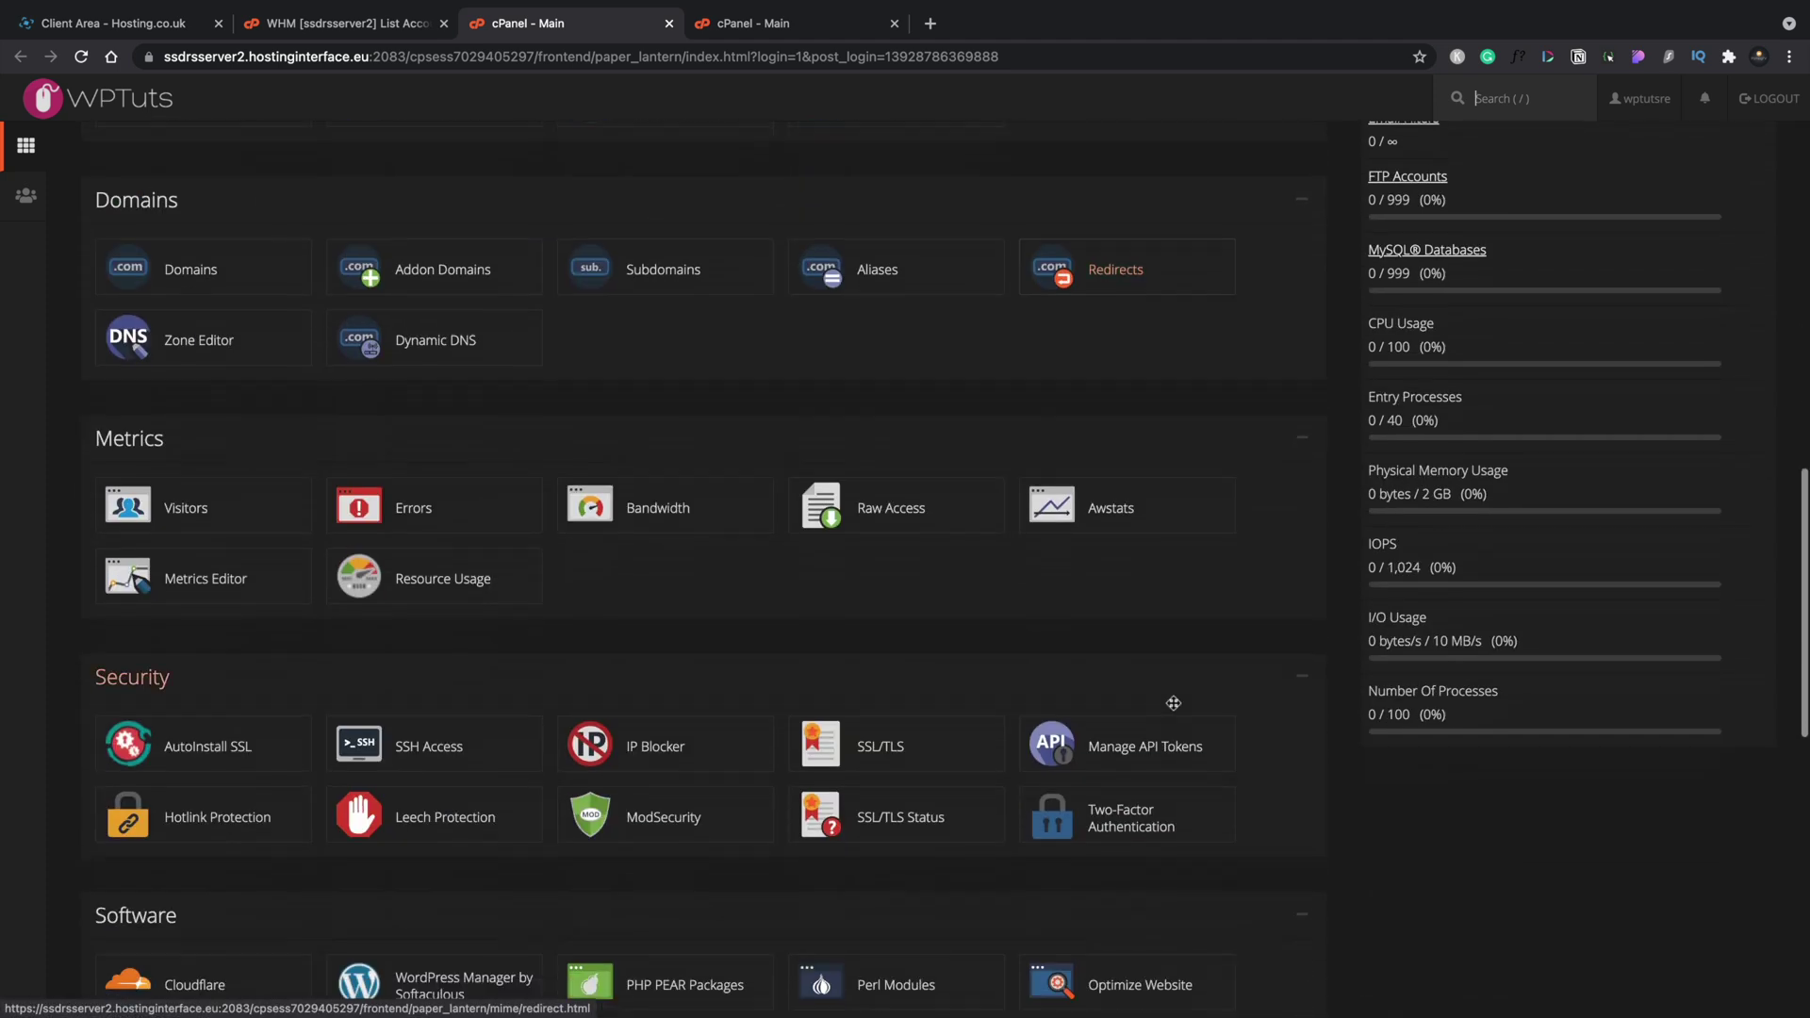
{"action": "scroll", "coordinate": [1173, 708], "scroll_direction": "down", "scroll_amount": 7}
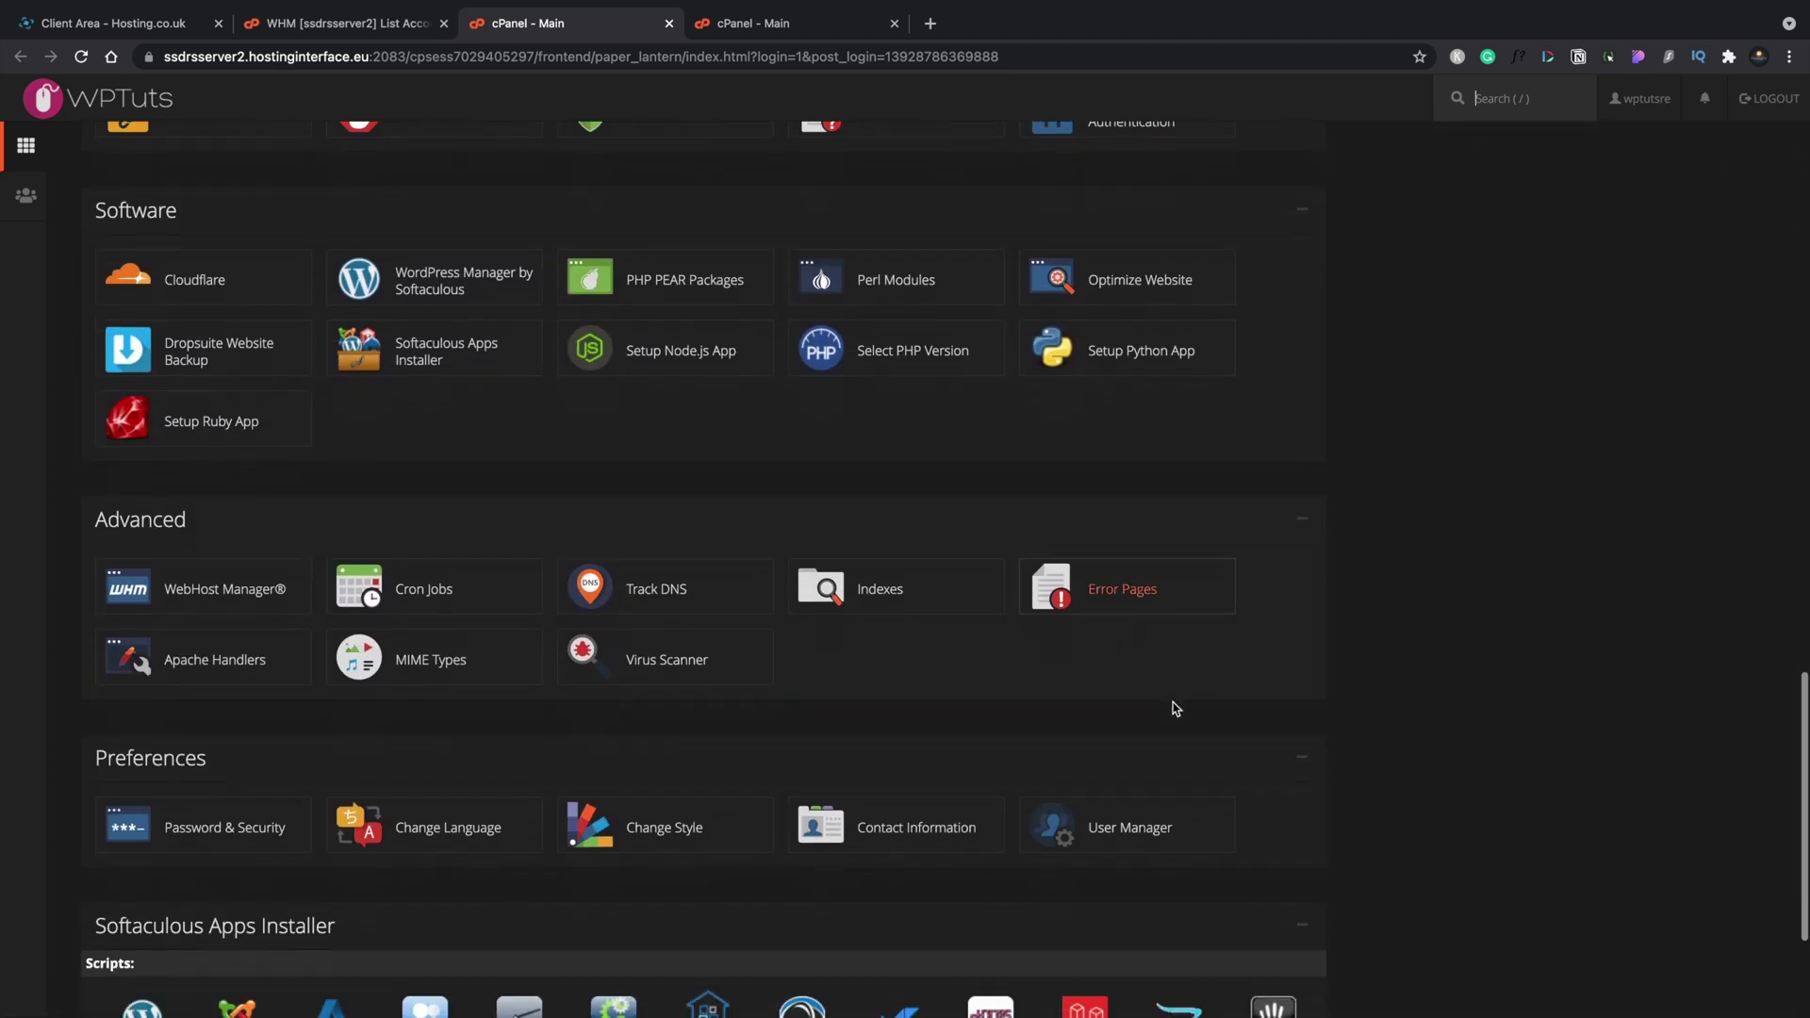
{"action": "scroll", "coordinate": [1173, 708], "scroll_direction": "down", "scroll_amount": 2}
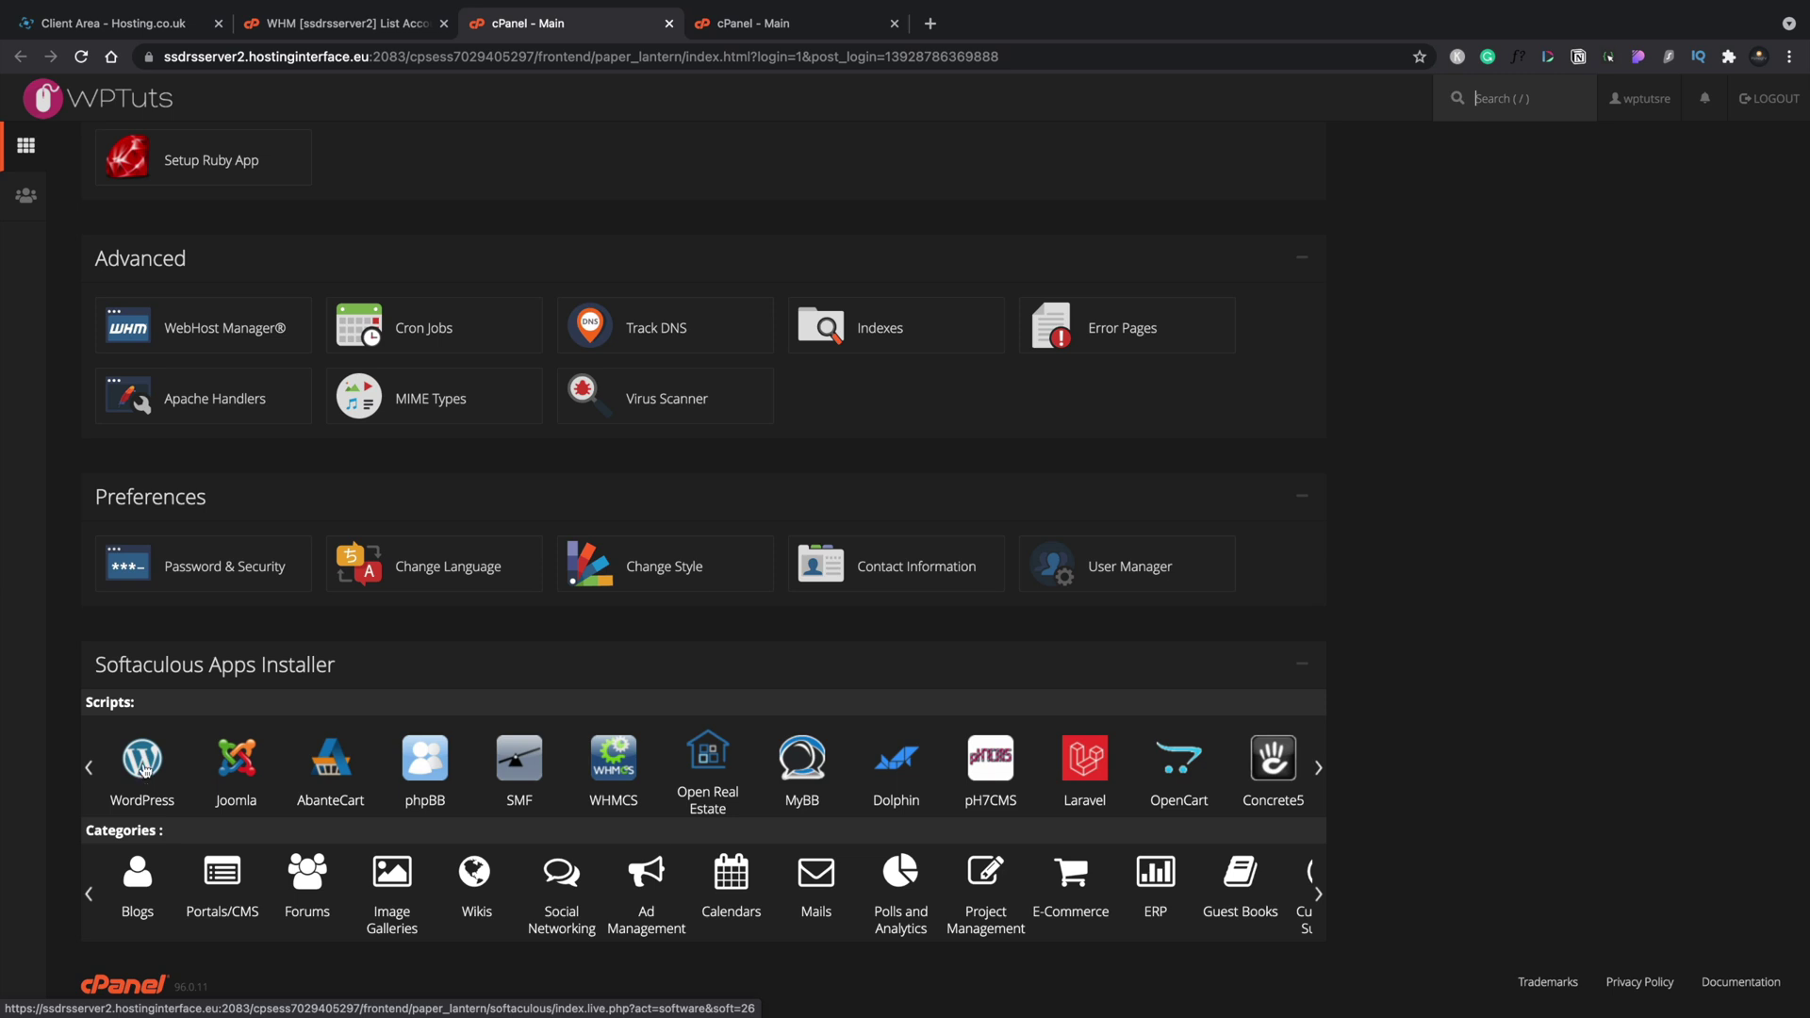
Open WordPress in Softaculous and bring up its installation form.
{"action": "left_click", "coordinate": [144, 769]}
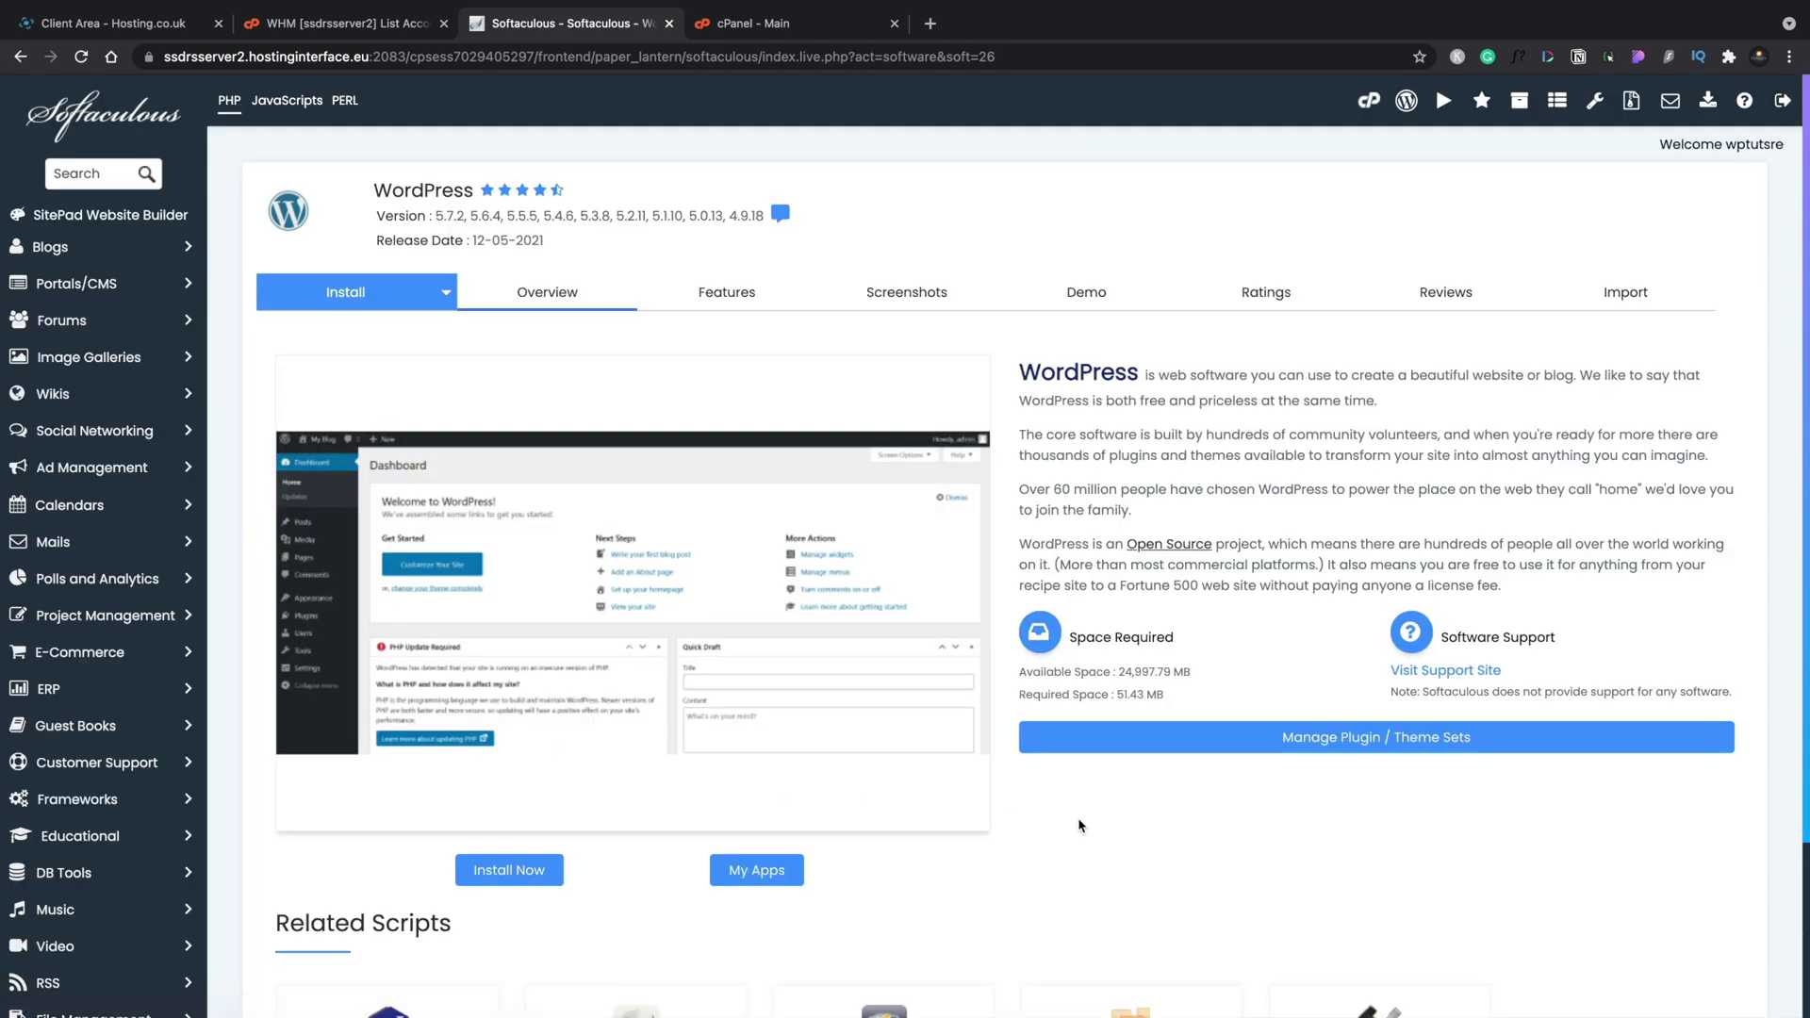
{"action": "scroll", "coordinate": [1079, 825], "scroll_direction": "down", "scroll_amount": 3}
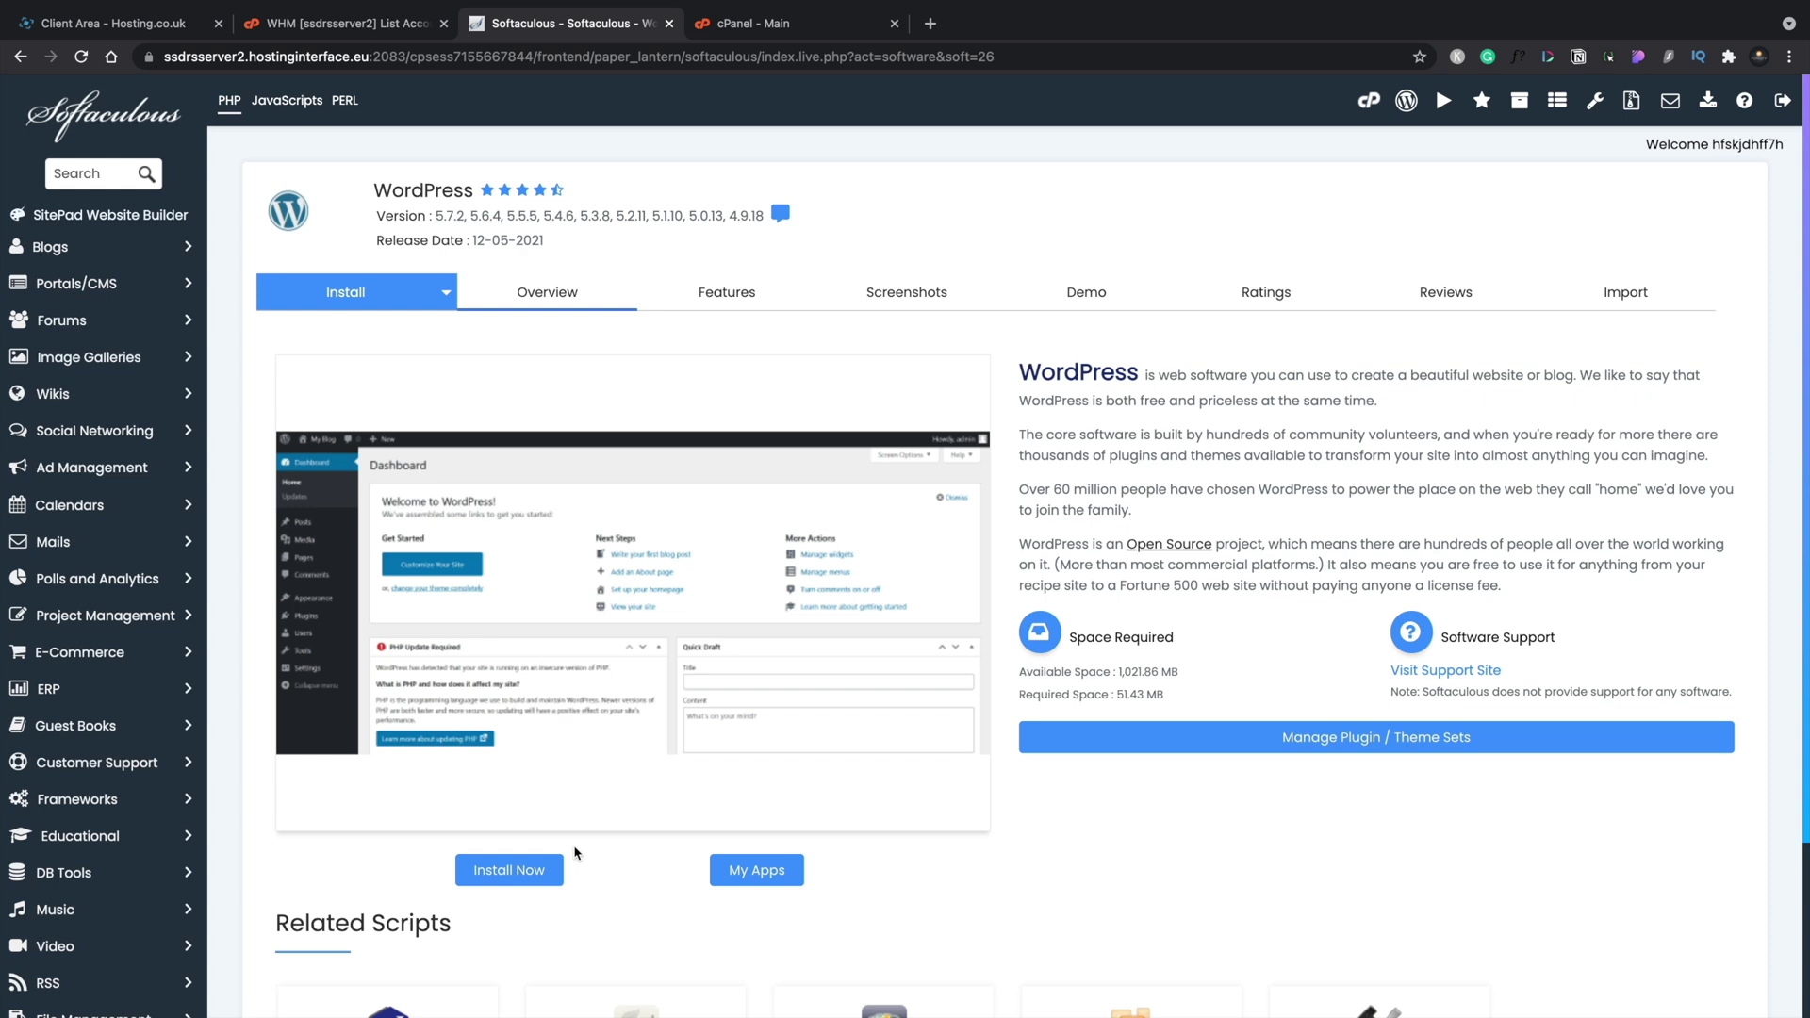
{"action": "left_click", "coordinate": [537, 868]}
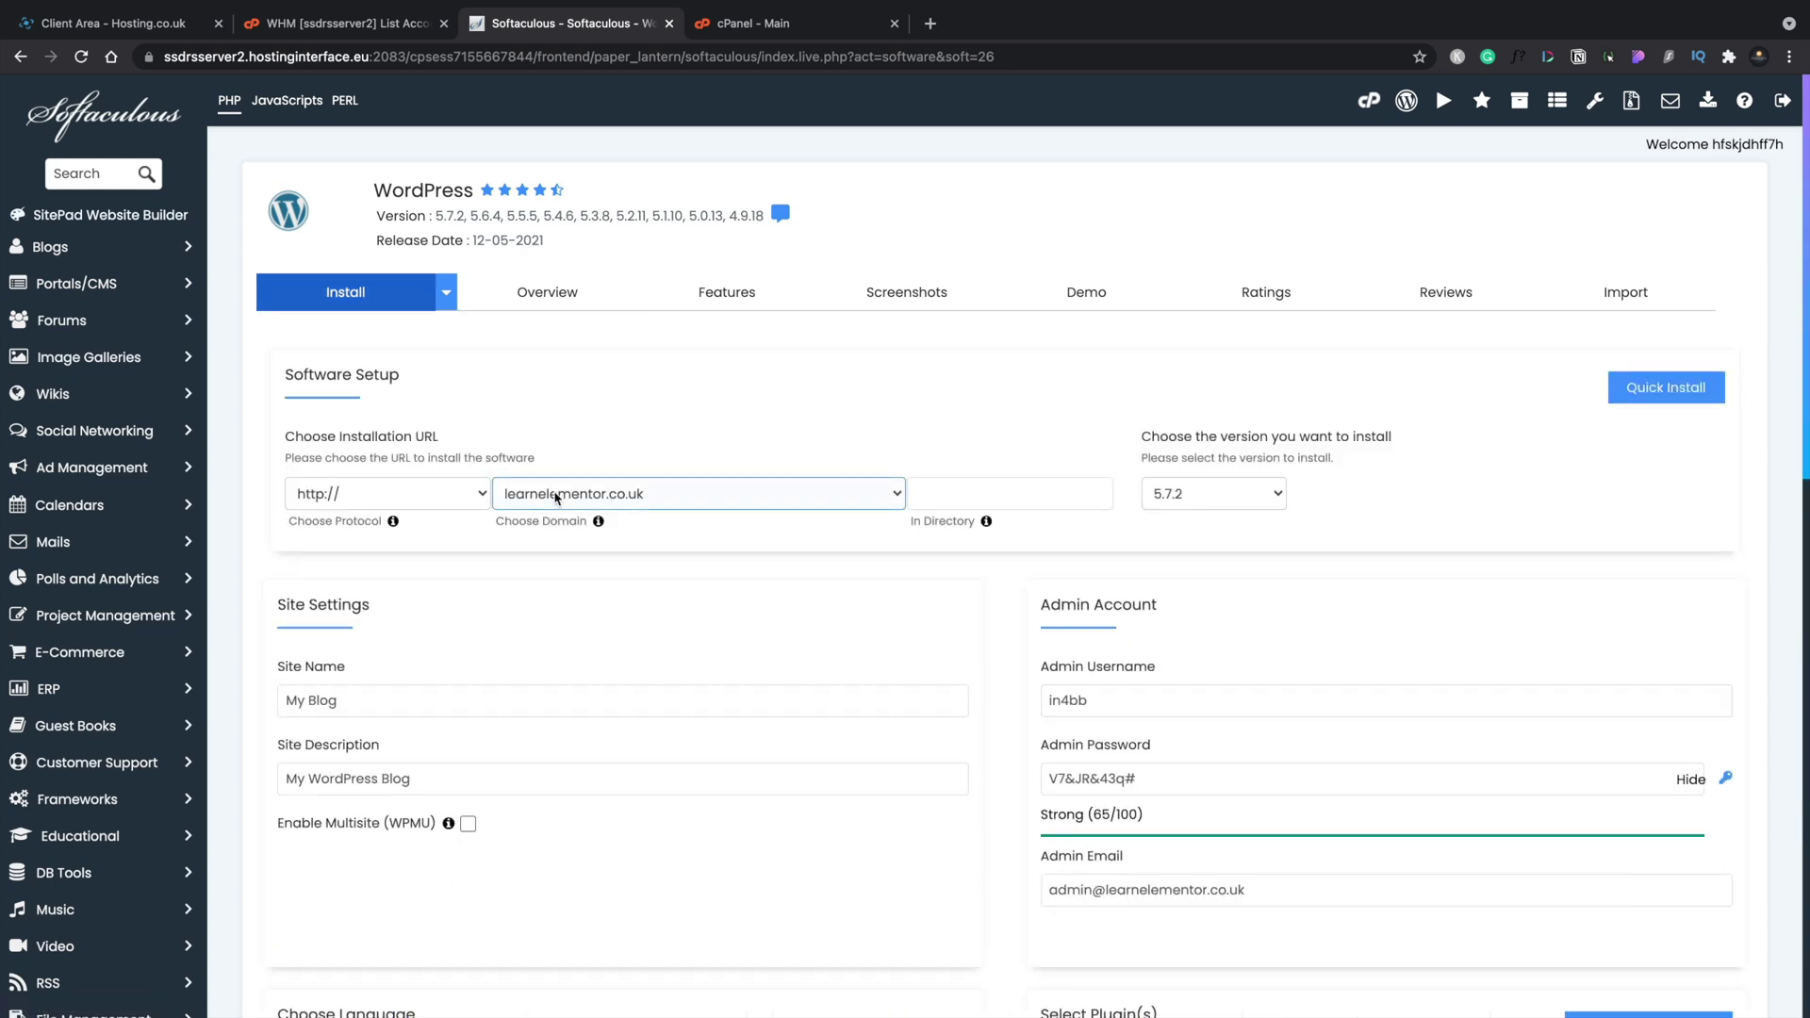
{"action": "scroll", "coordinate": [636, 357], "scroll_direction": "down", "scroll_amount": 3}
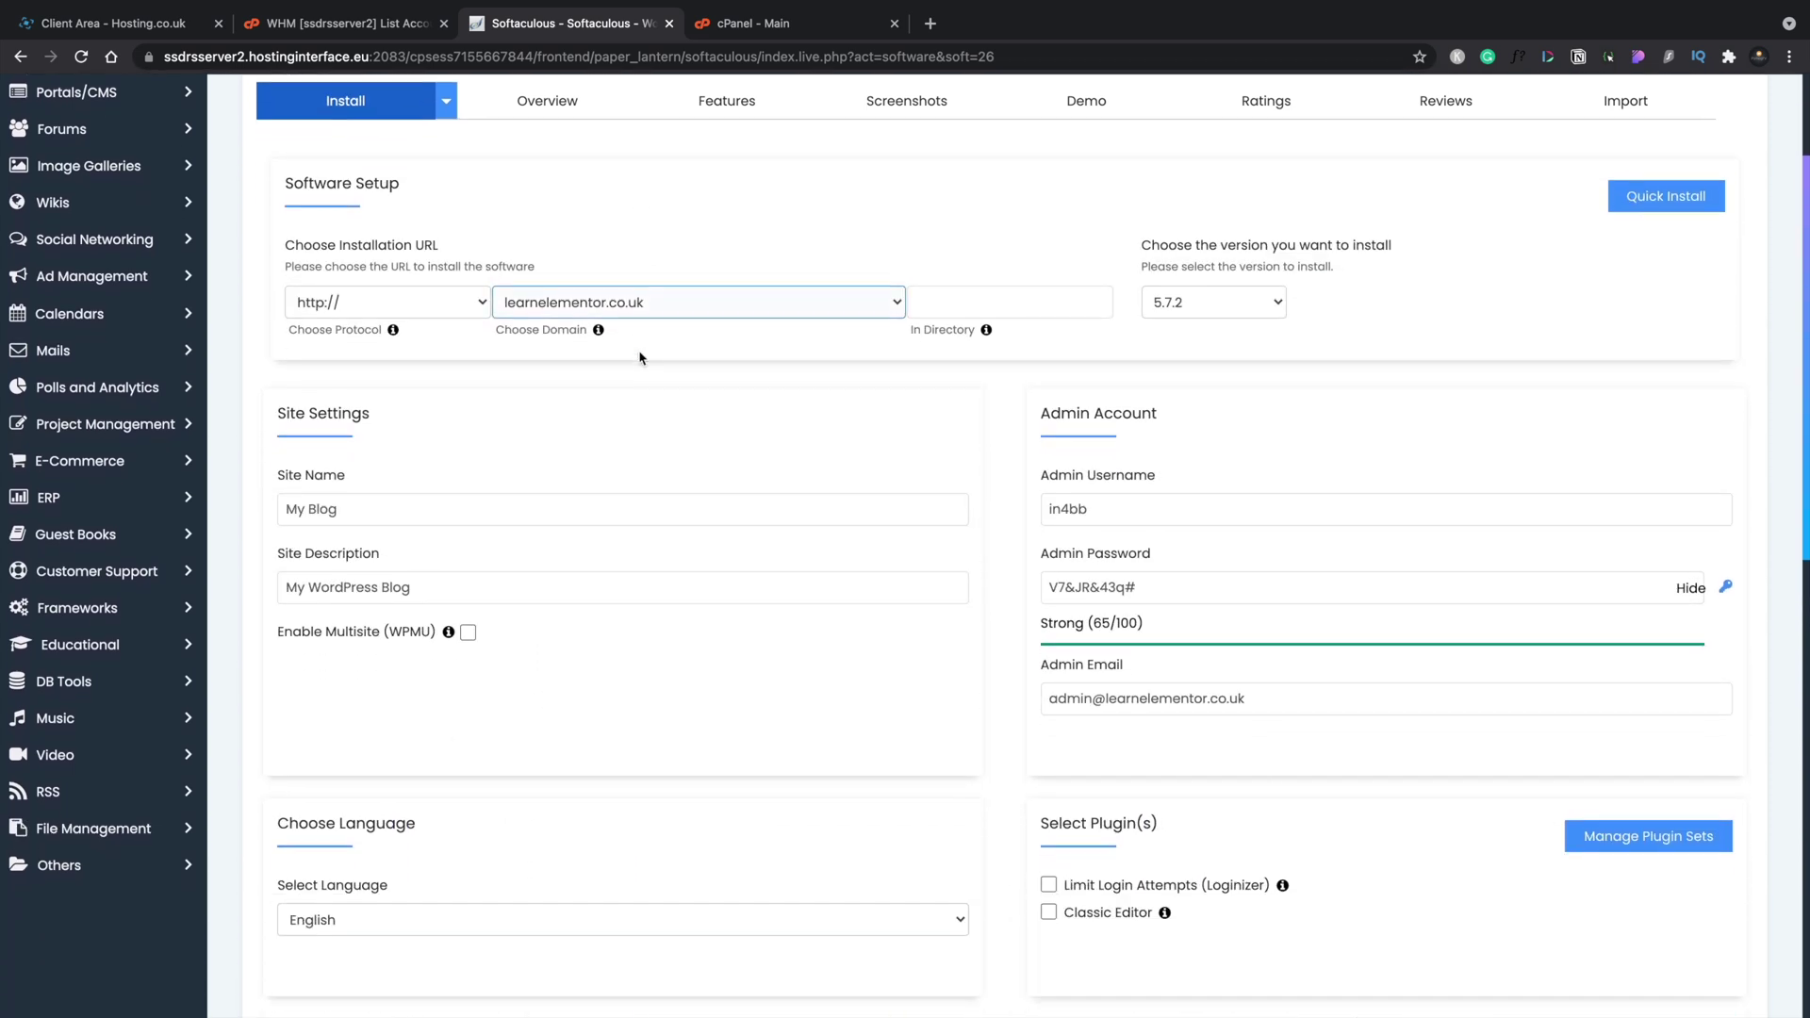
Set site name 'My Amazing Website', a custom admin username and stronger password, checking version and directory.
{"action": "left_click", "coordinate": [456, 474]}
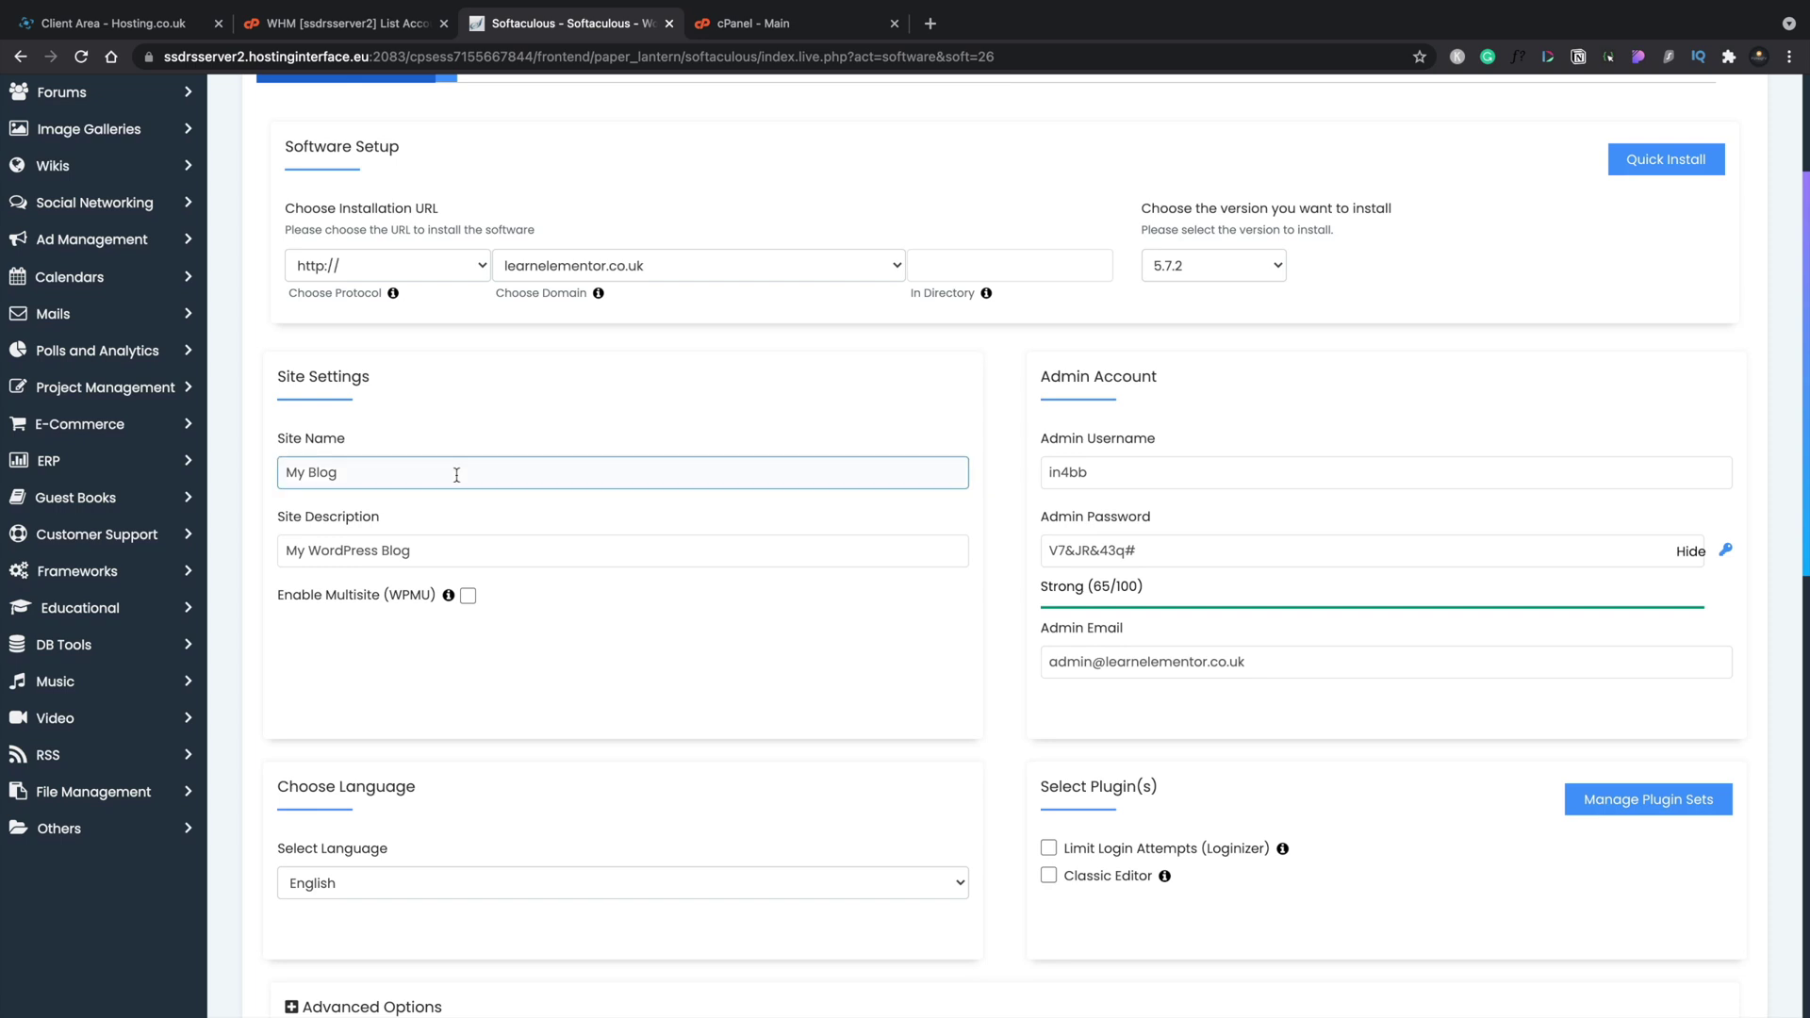
{"action": "left_click", "coordinate": [1110, 466]}
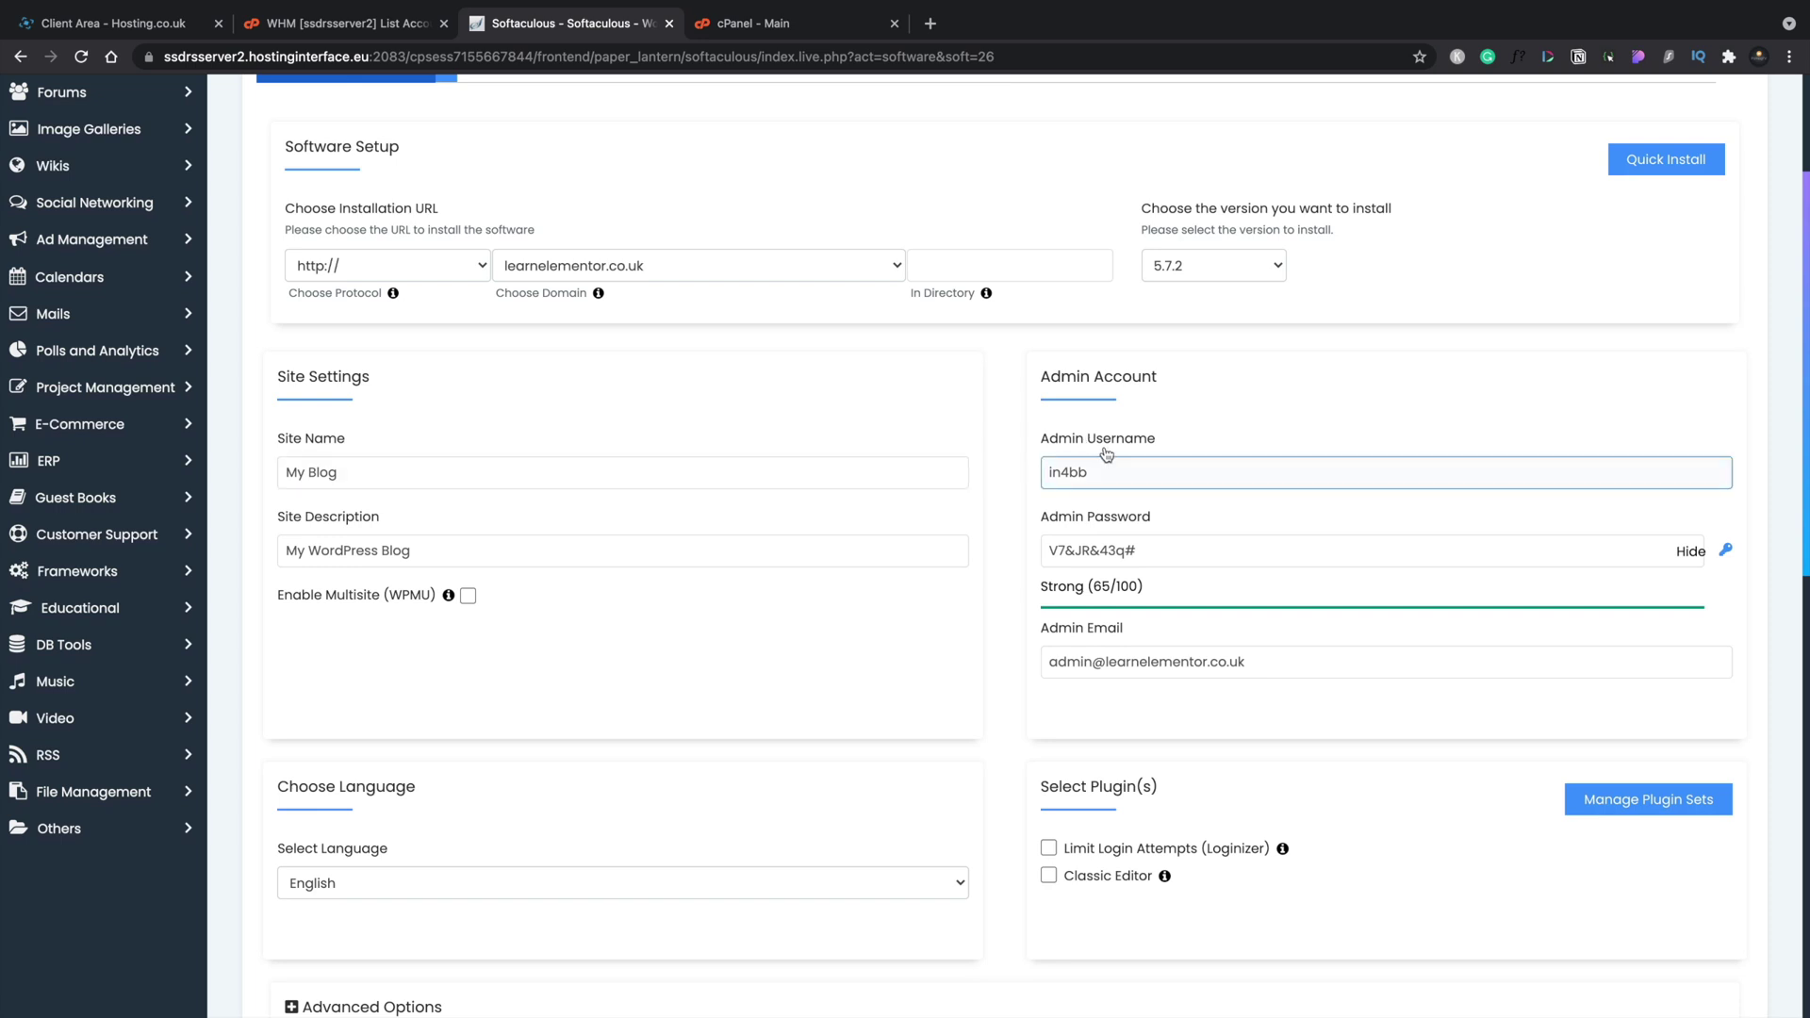
{"action": "left_click", "coordinate": [1154, 500]}
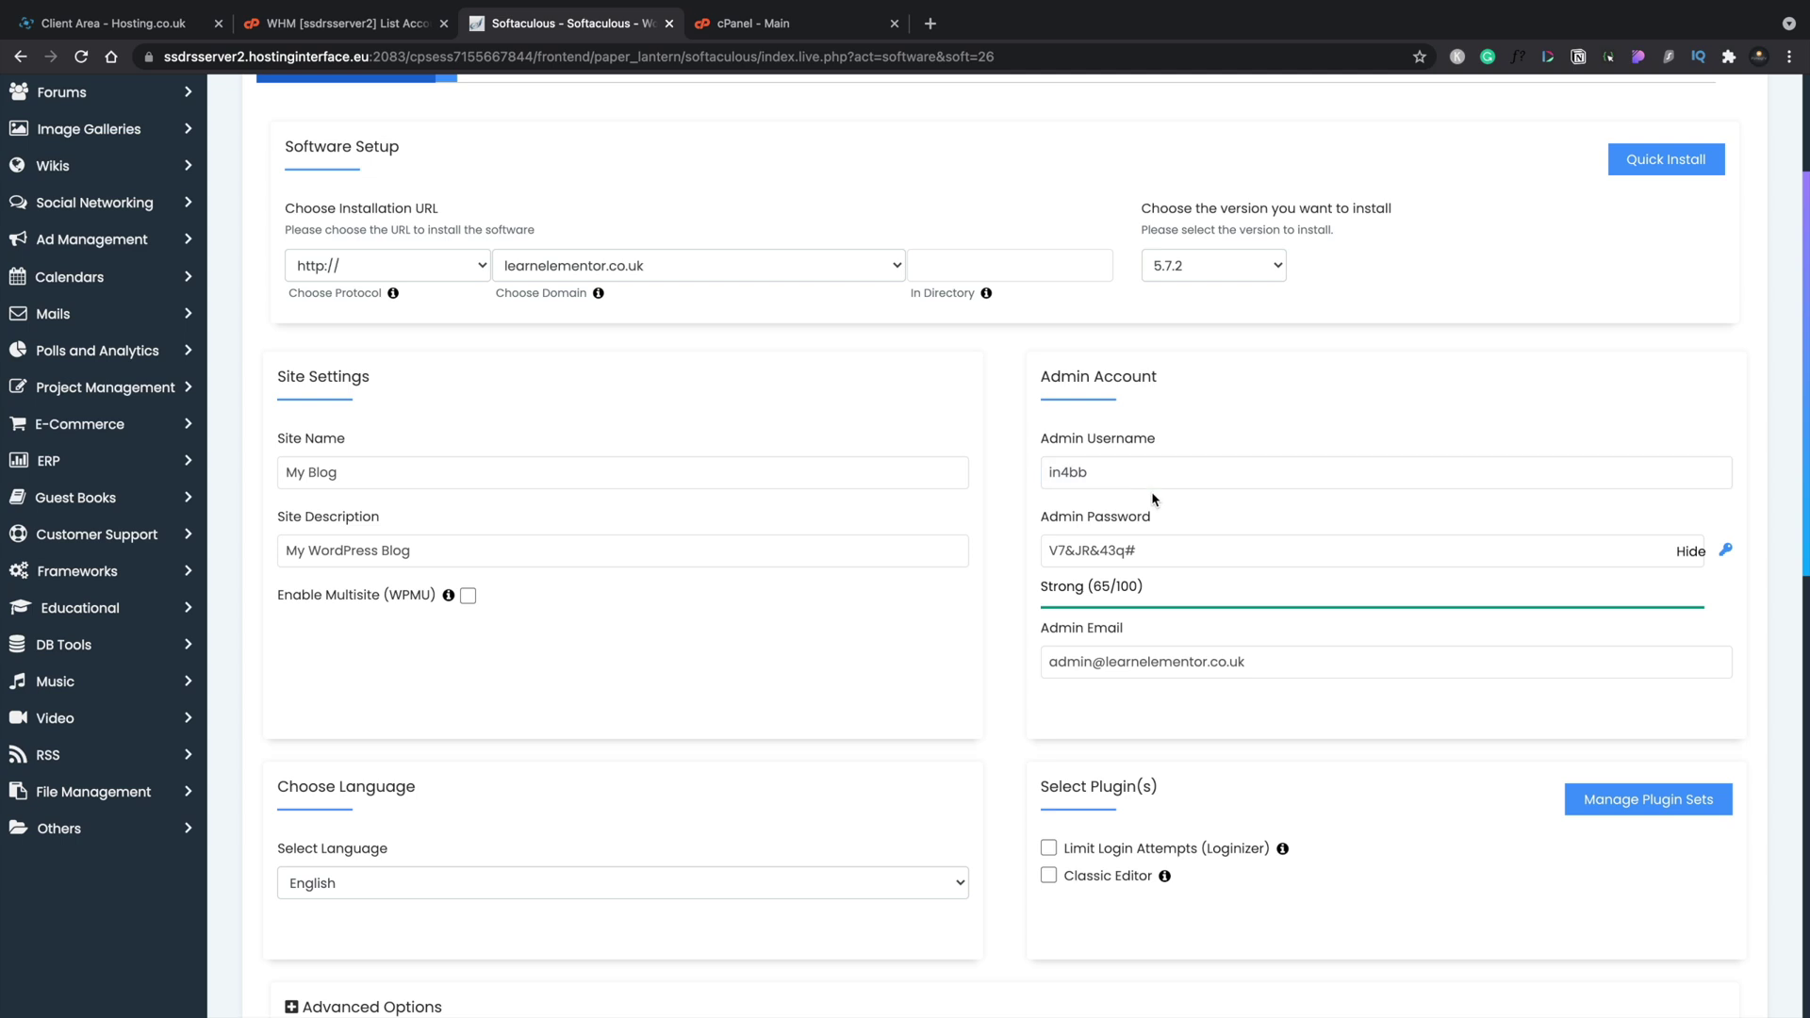
{"action": "left_click", "coordinate": [1183, 652]}
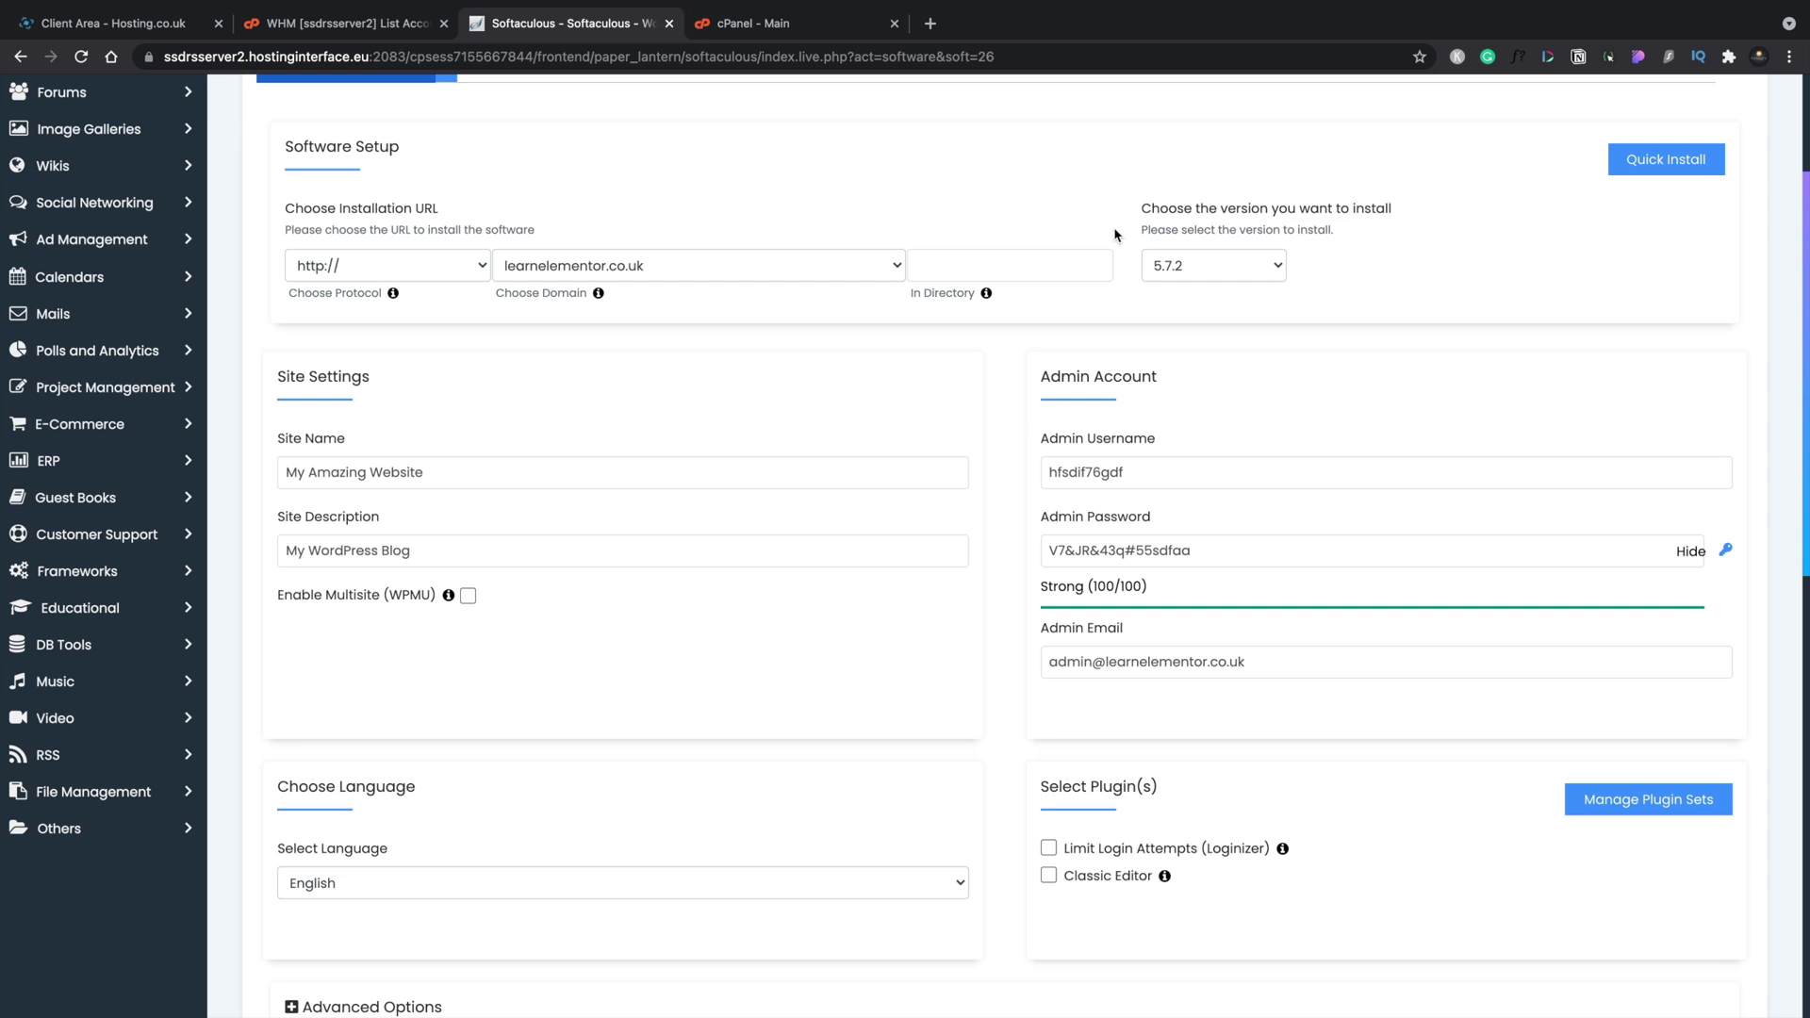
{"action": "left_click", "coordinate": [1184, 256]}
{"action": "left_click", "coordinate": [1070, 256]}
{"action": "left_click", "coordinate": [1047, 316]}
{"action": "scroll", "coordinate": [1067, 859], "scroll_direction": "down", "scroll_amount": 7}
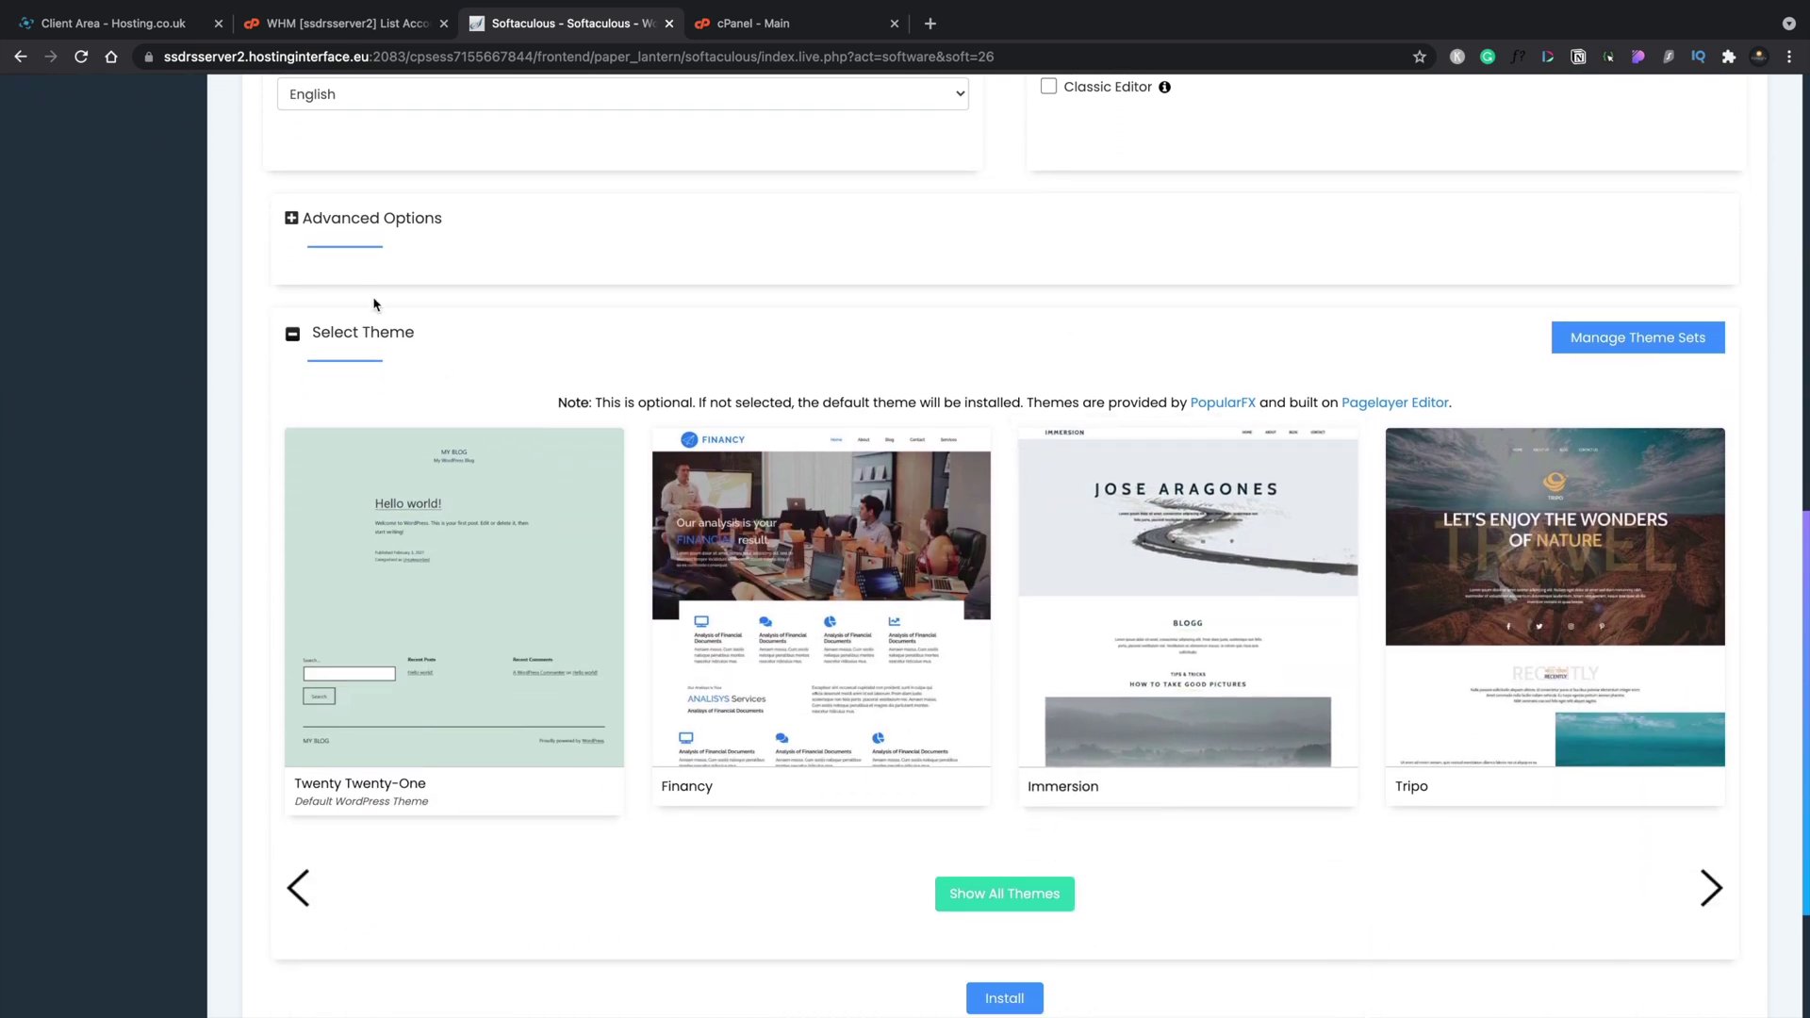
Expand Advanced Options and run the WordPress installation for learnelementor.co.uk.
{"action": "left_click", "coordinate": [314, 227]}
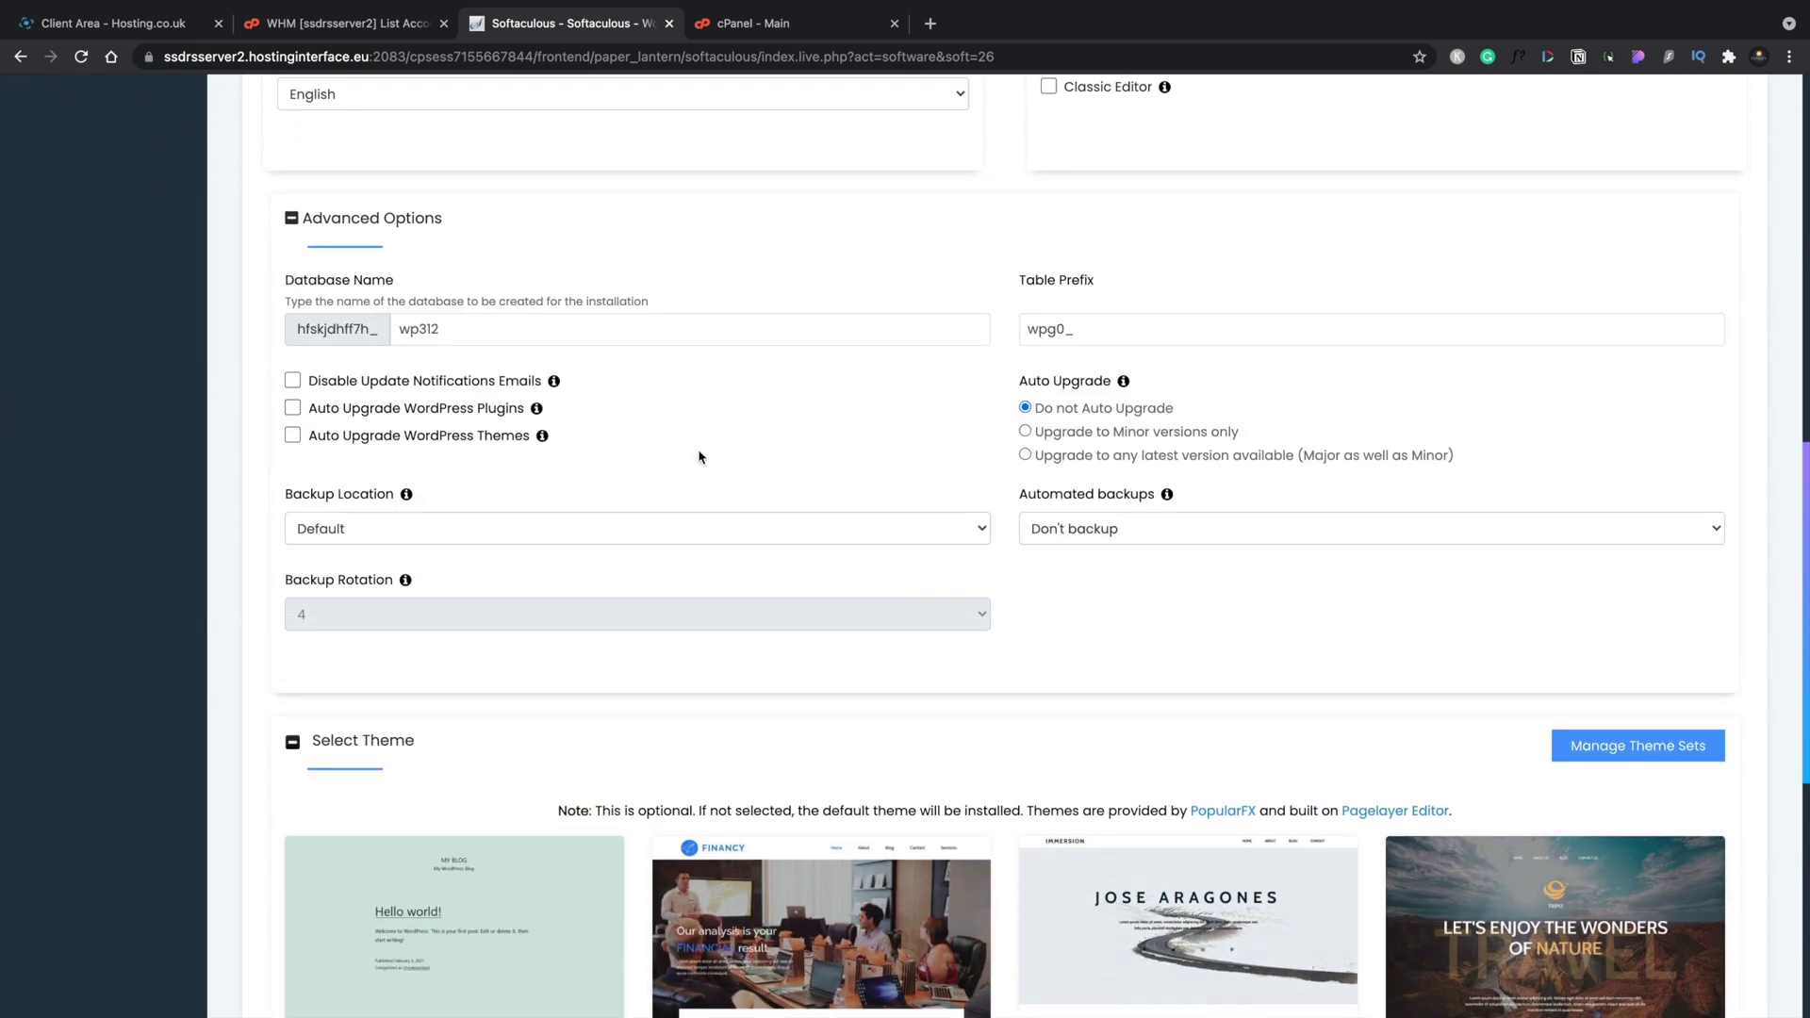
{"action": "scroll", "coordinate": [735, 684], "scroll_direction": "down", "scroll_amount": 3}
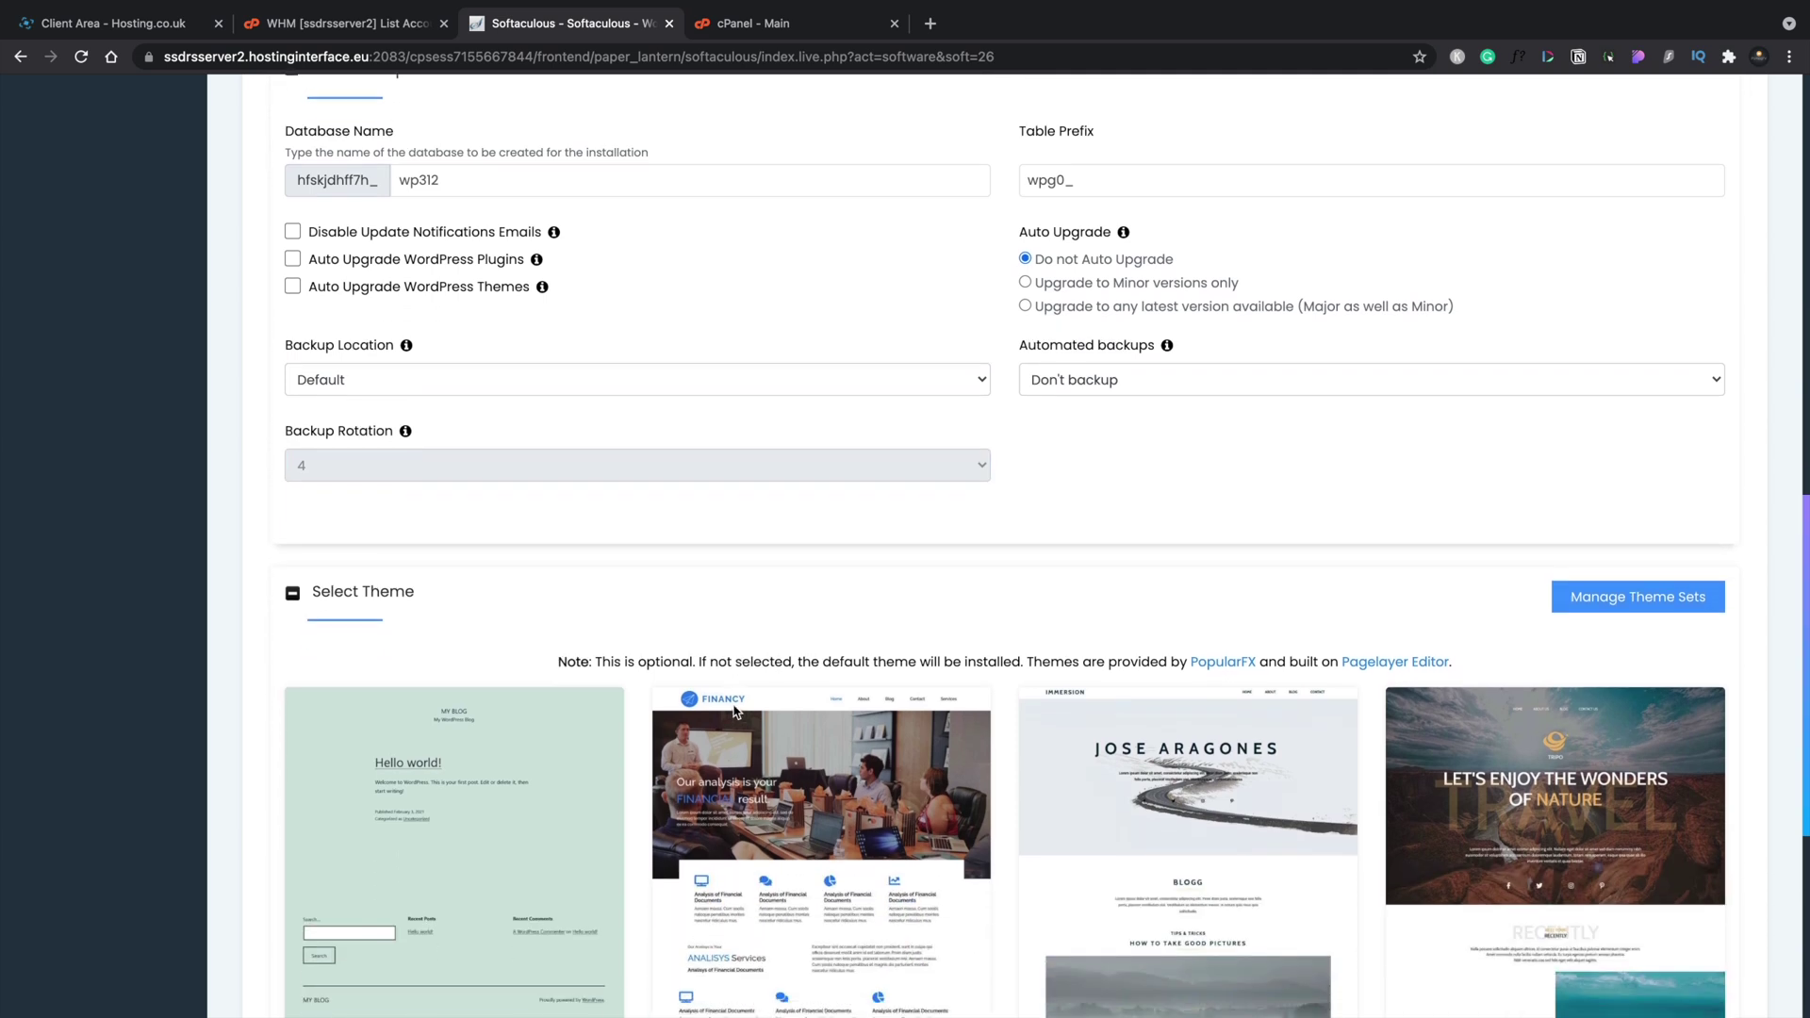
{"action": "scroll", "coordinate": [736, 711], "scroll_direction": "down", "scroll_amount": 5}
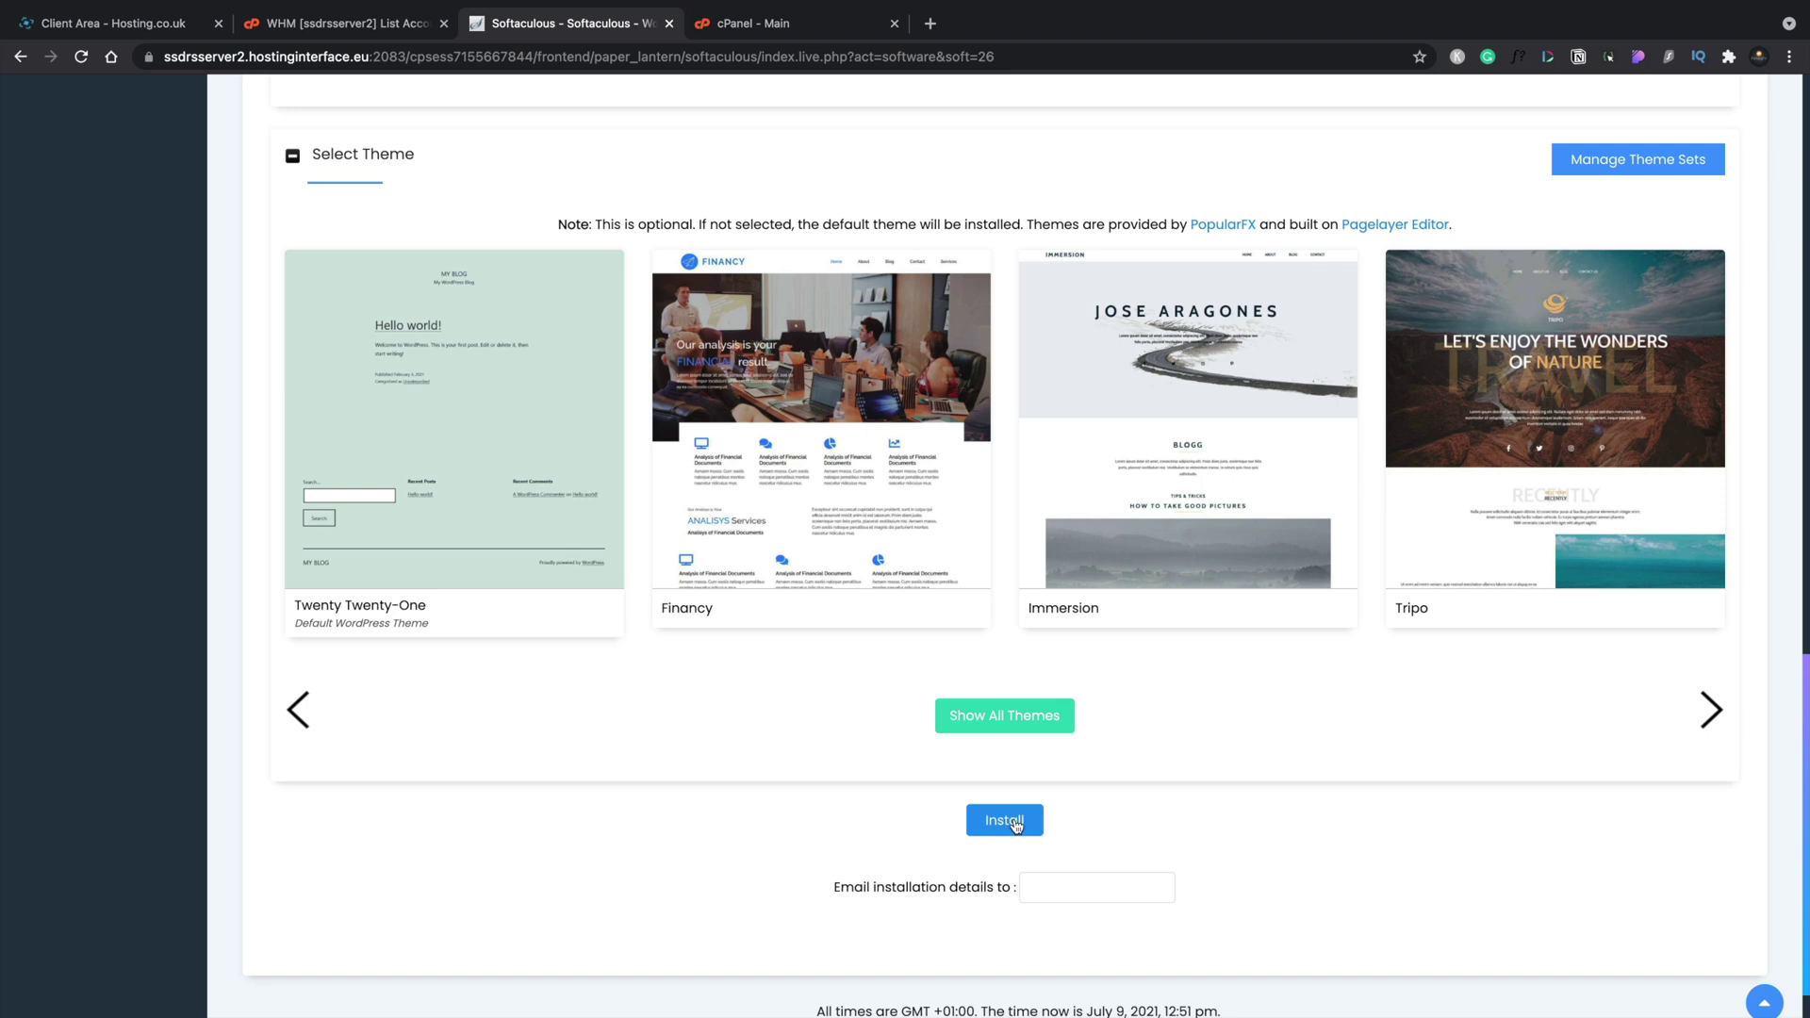
{"action": "left_click", "coordinate": [1005, 820]}
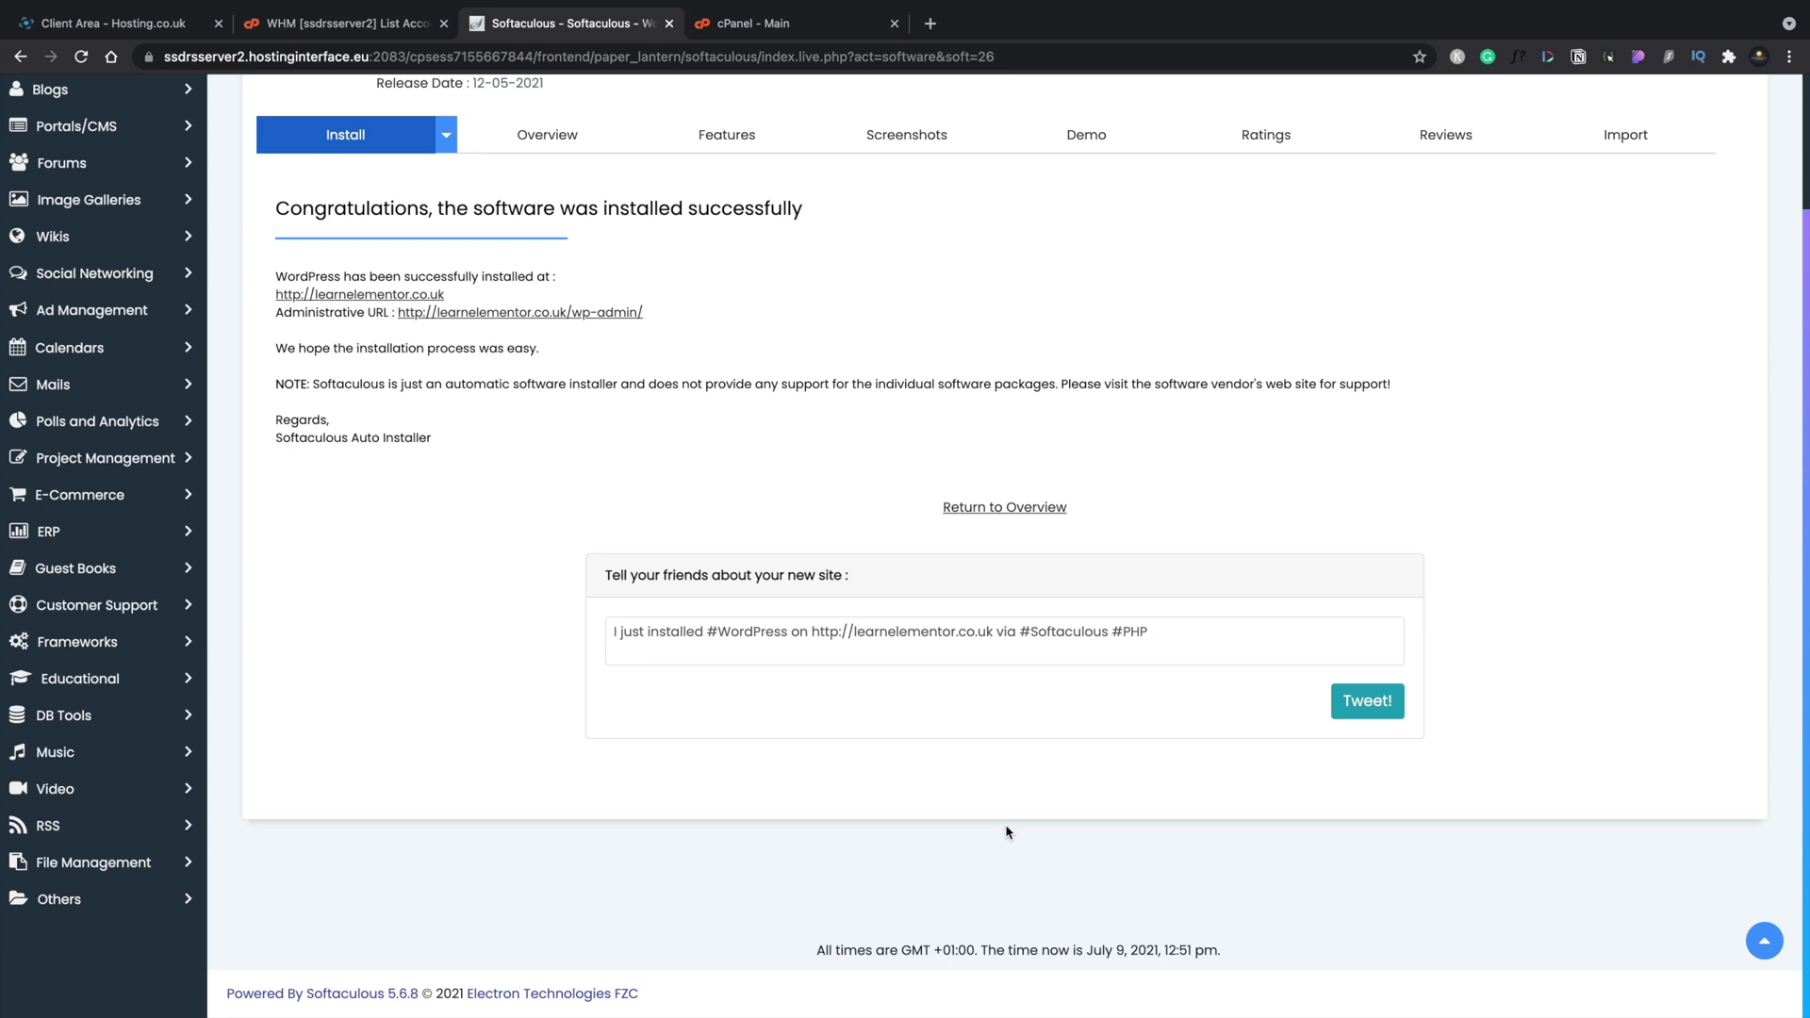